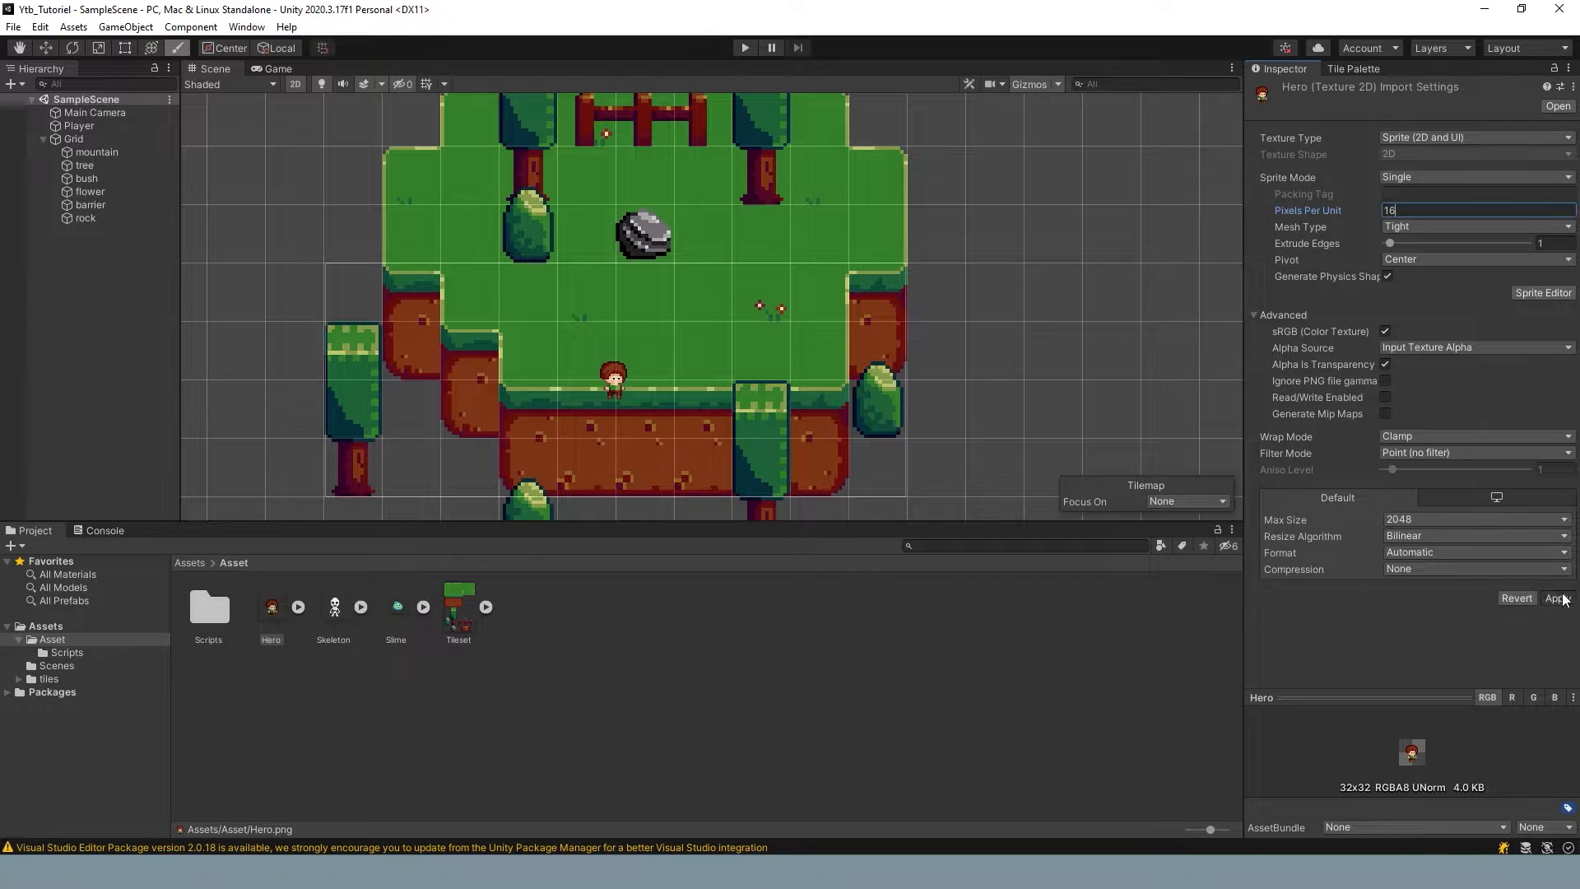
Step: Set the Skeleton sprite's Pixels Per Unit to 16 and apply the import settings
left_click(334, 613)
left_click(1421, 212)
type("16")
left_click(1557, 599)
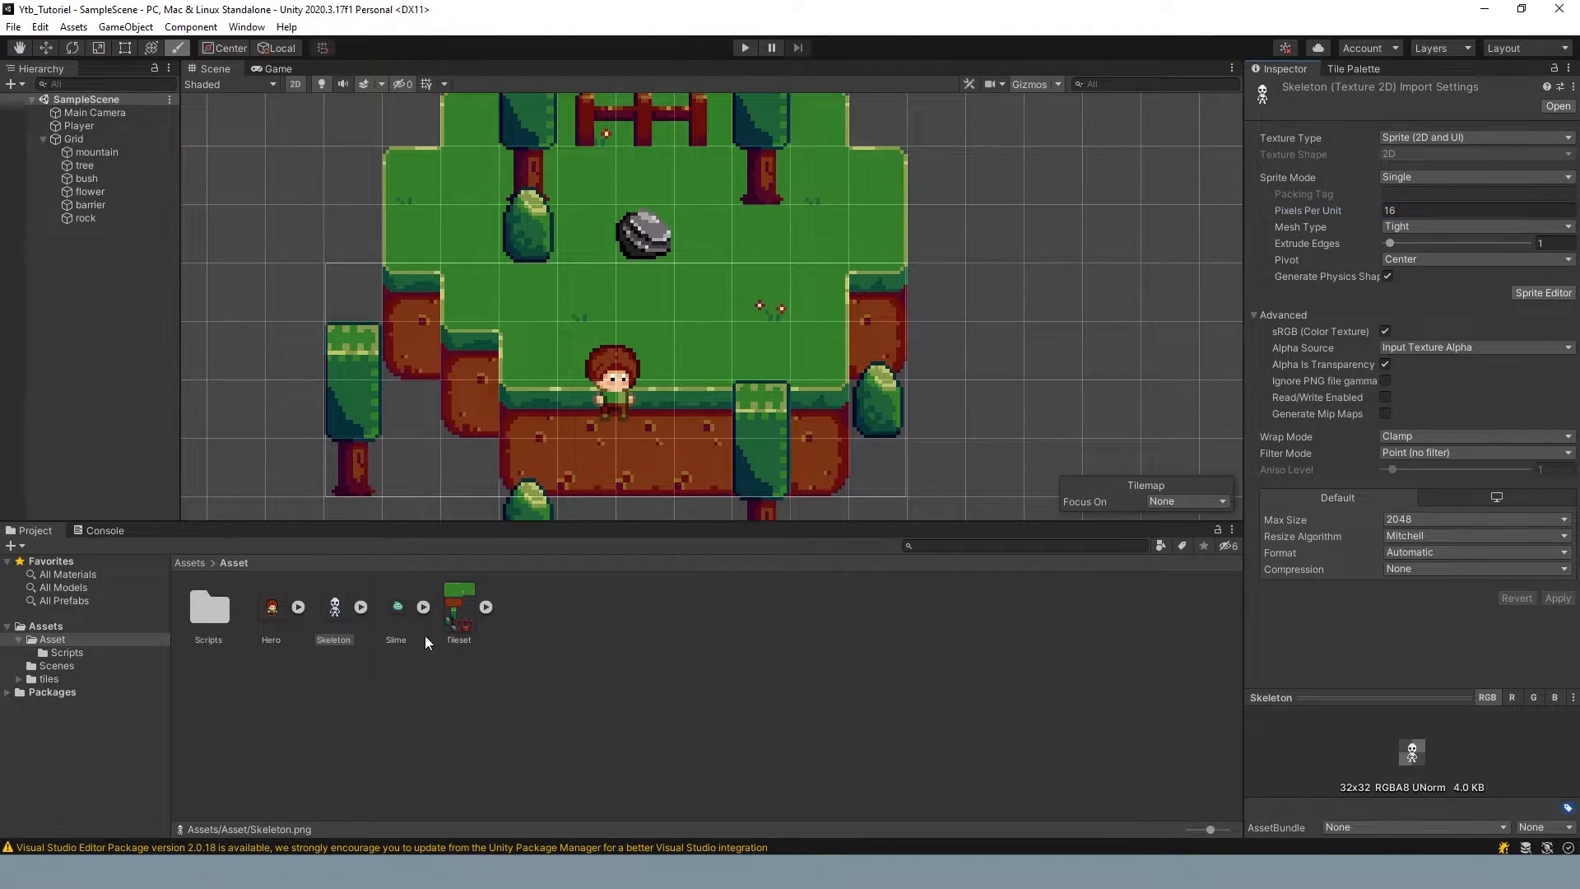
Step: Set the Slime sprite's Pixels Per Unit to 16 and apply the import settings
left_click(401, 610)
left_click(1437, 210)
type("16")
left_click(1558, 599)
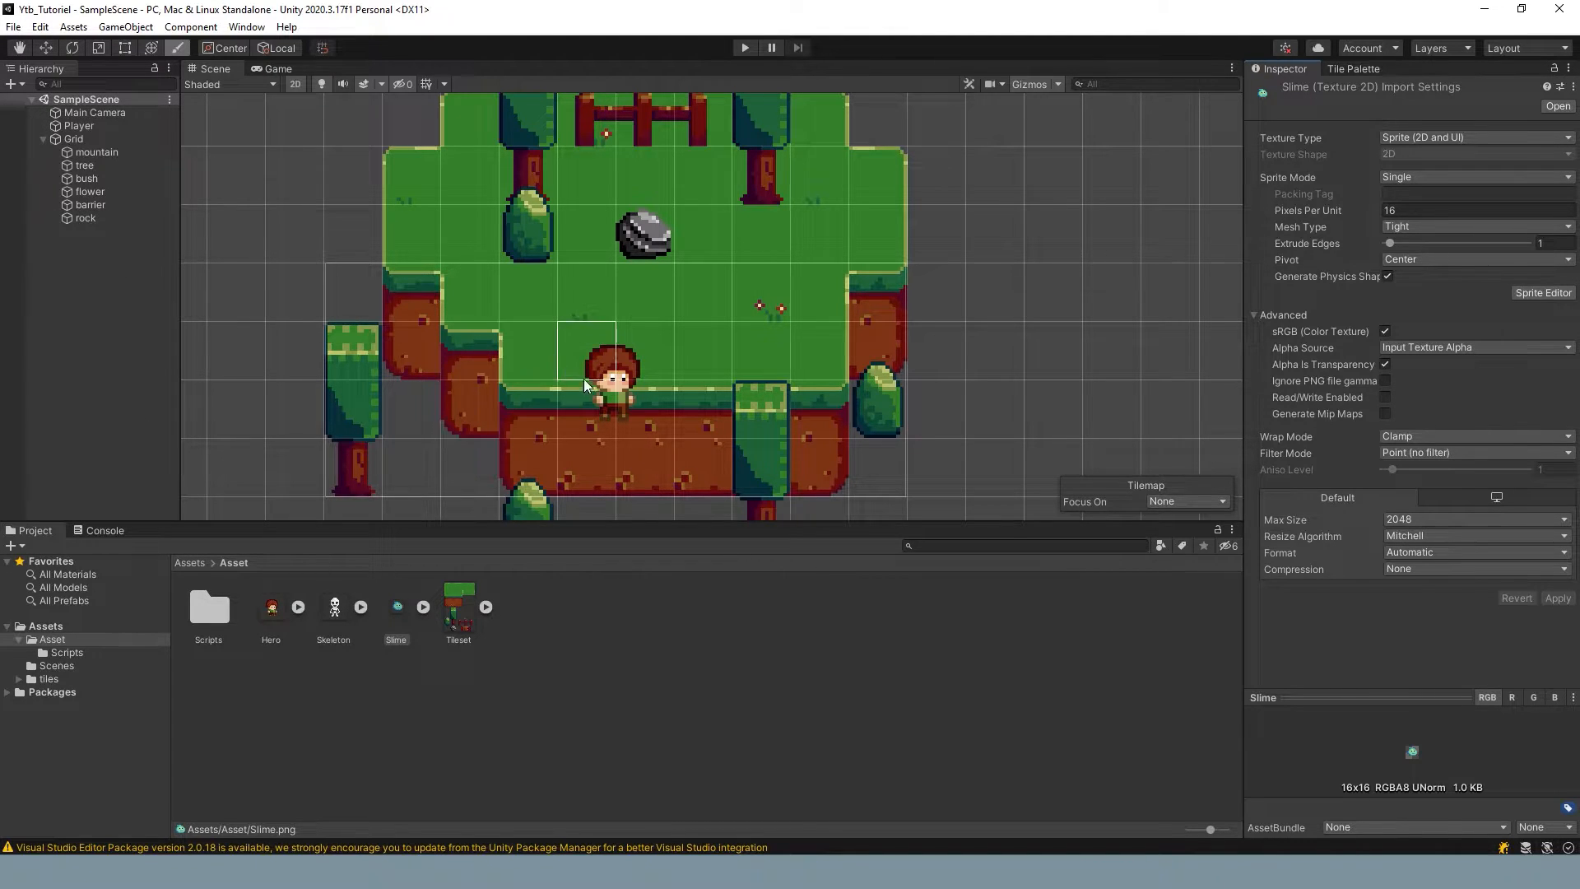
Step: Move the Player onto the grass with the Move tool, to about X -0.52, Y 1.04
left_click(82, 127)
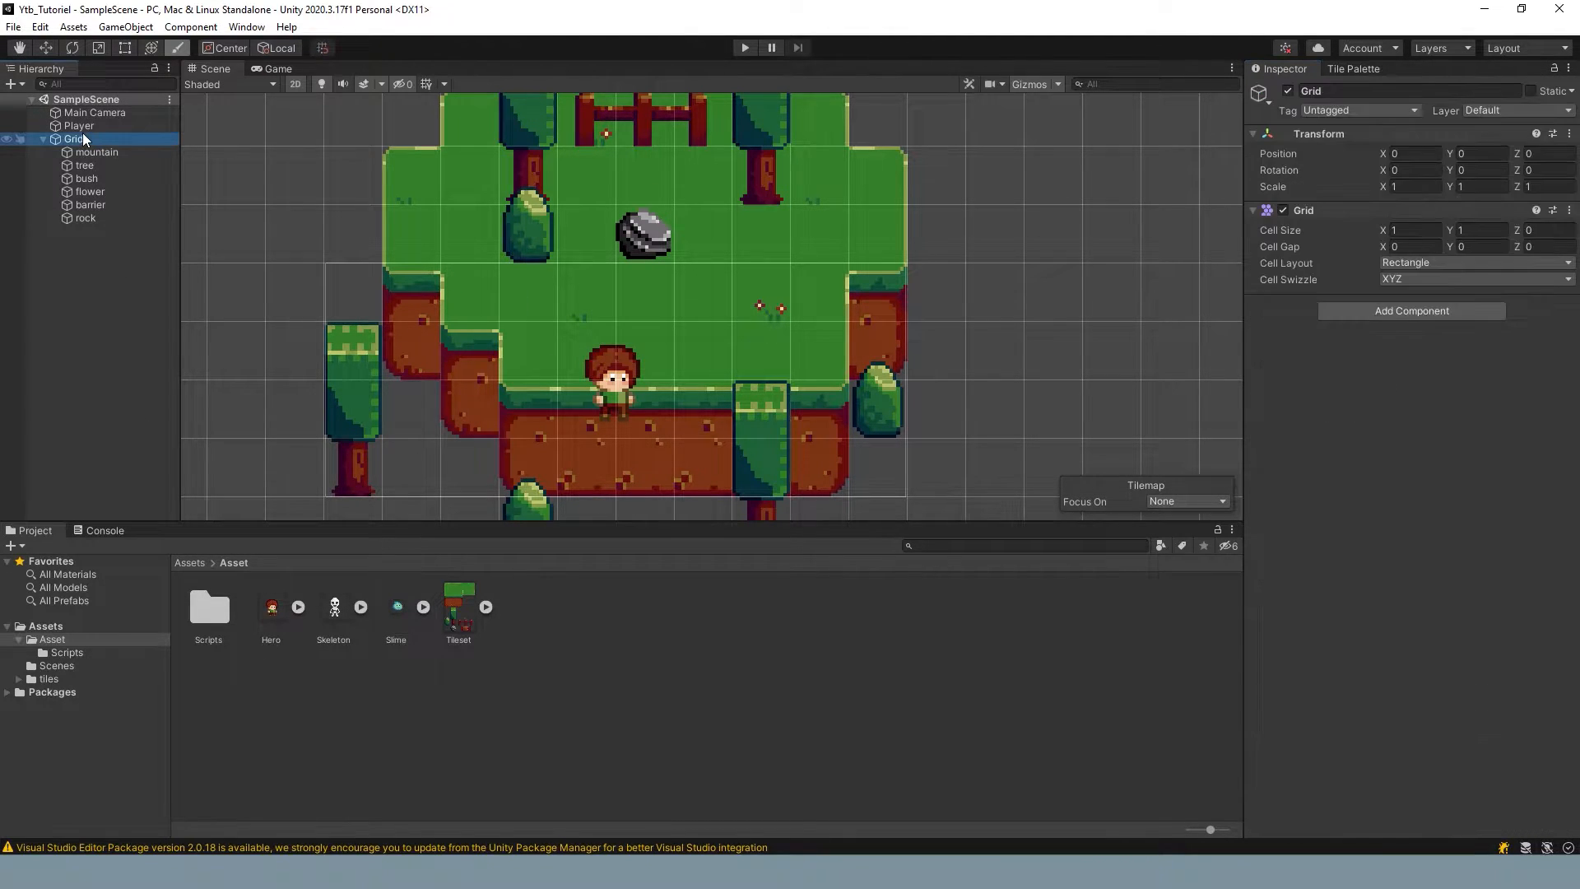
left_click(44, 47)
left_click_drag(613, 325, 614, 264)
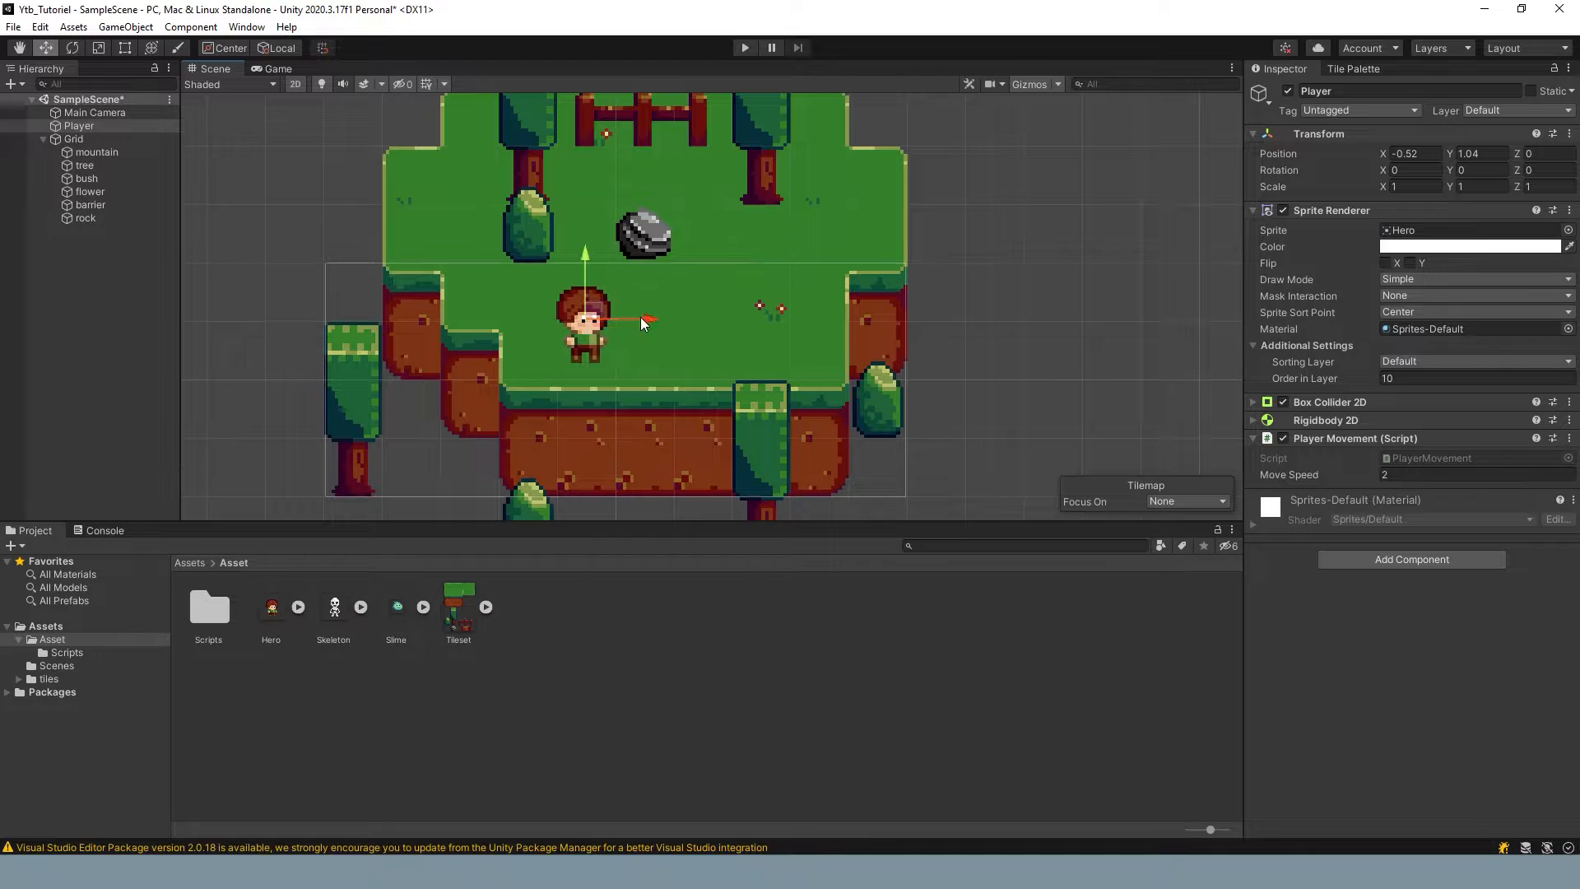
Step: Run the game briefly to check how the scene is framed, and stop it
left_click(1005, 292)
scroll(851, 264, "down", 3)
left_click(745, 47)
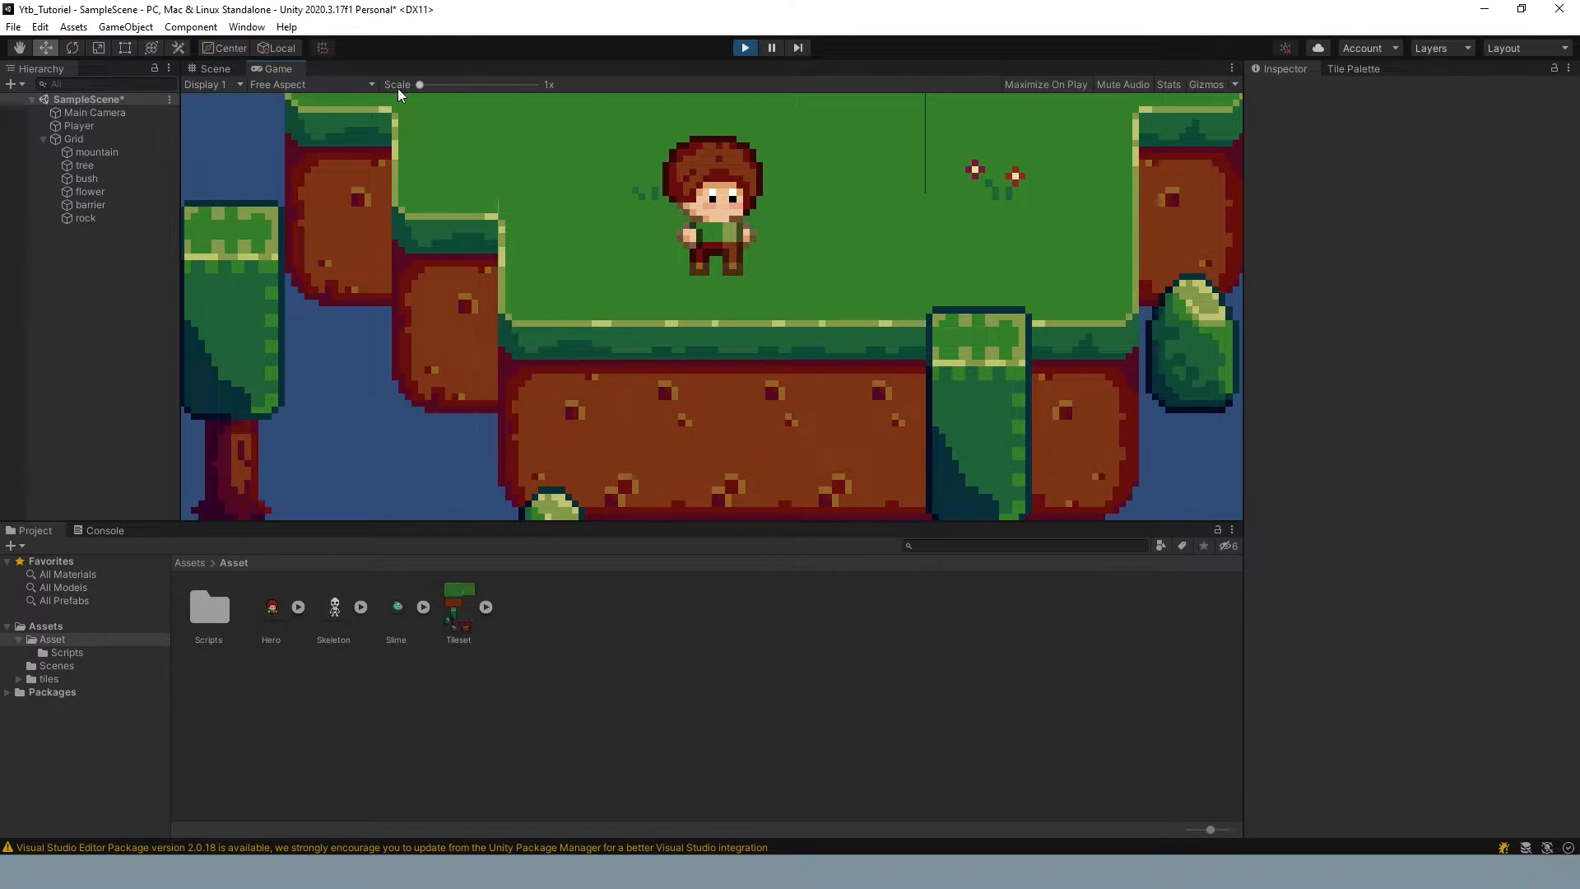
left_click(744, 47)
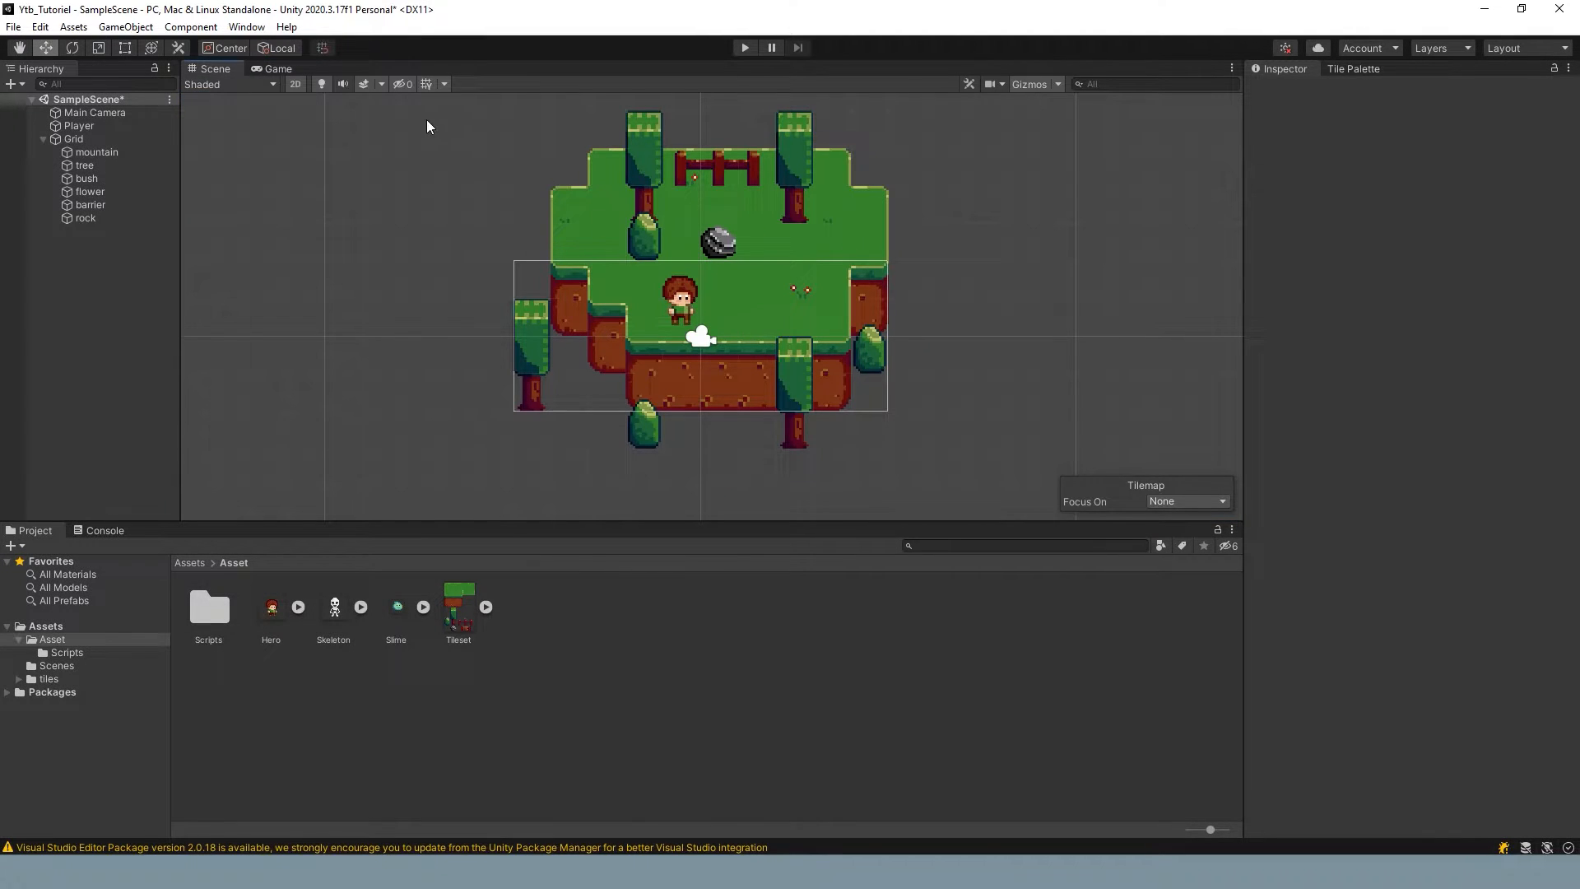
Step: Set the Main Camera's orthographic size to 5
left_click(95, 112)
left_click(1426, 299)
type("5")
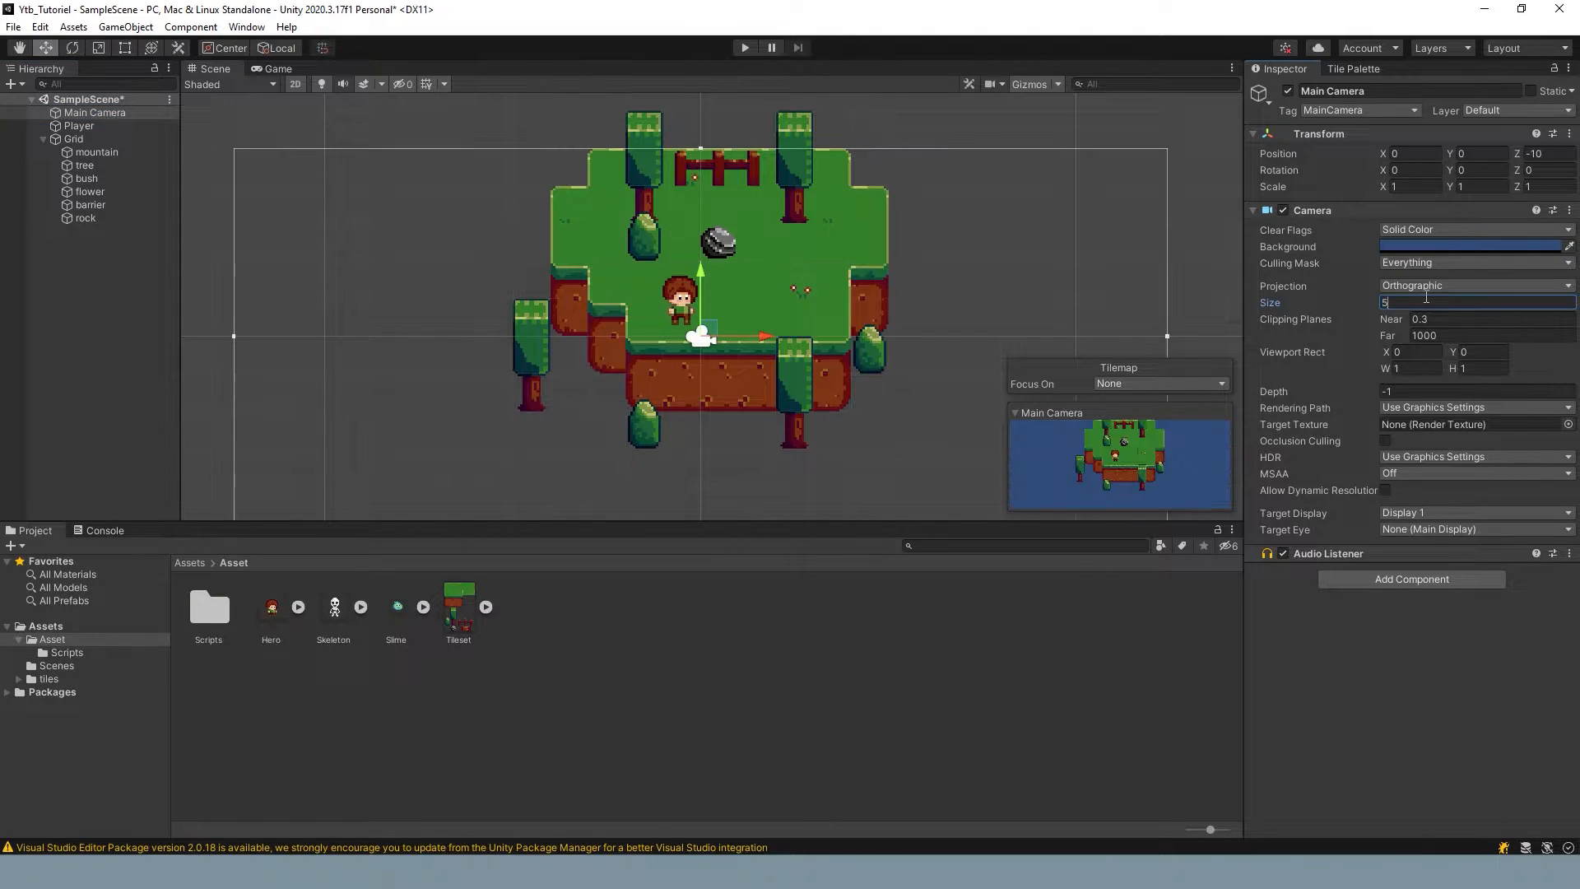
Step: Play-test the scene with the wider camera by walking the hero around, and stop the game
left_click(744, 47)
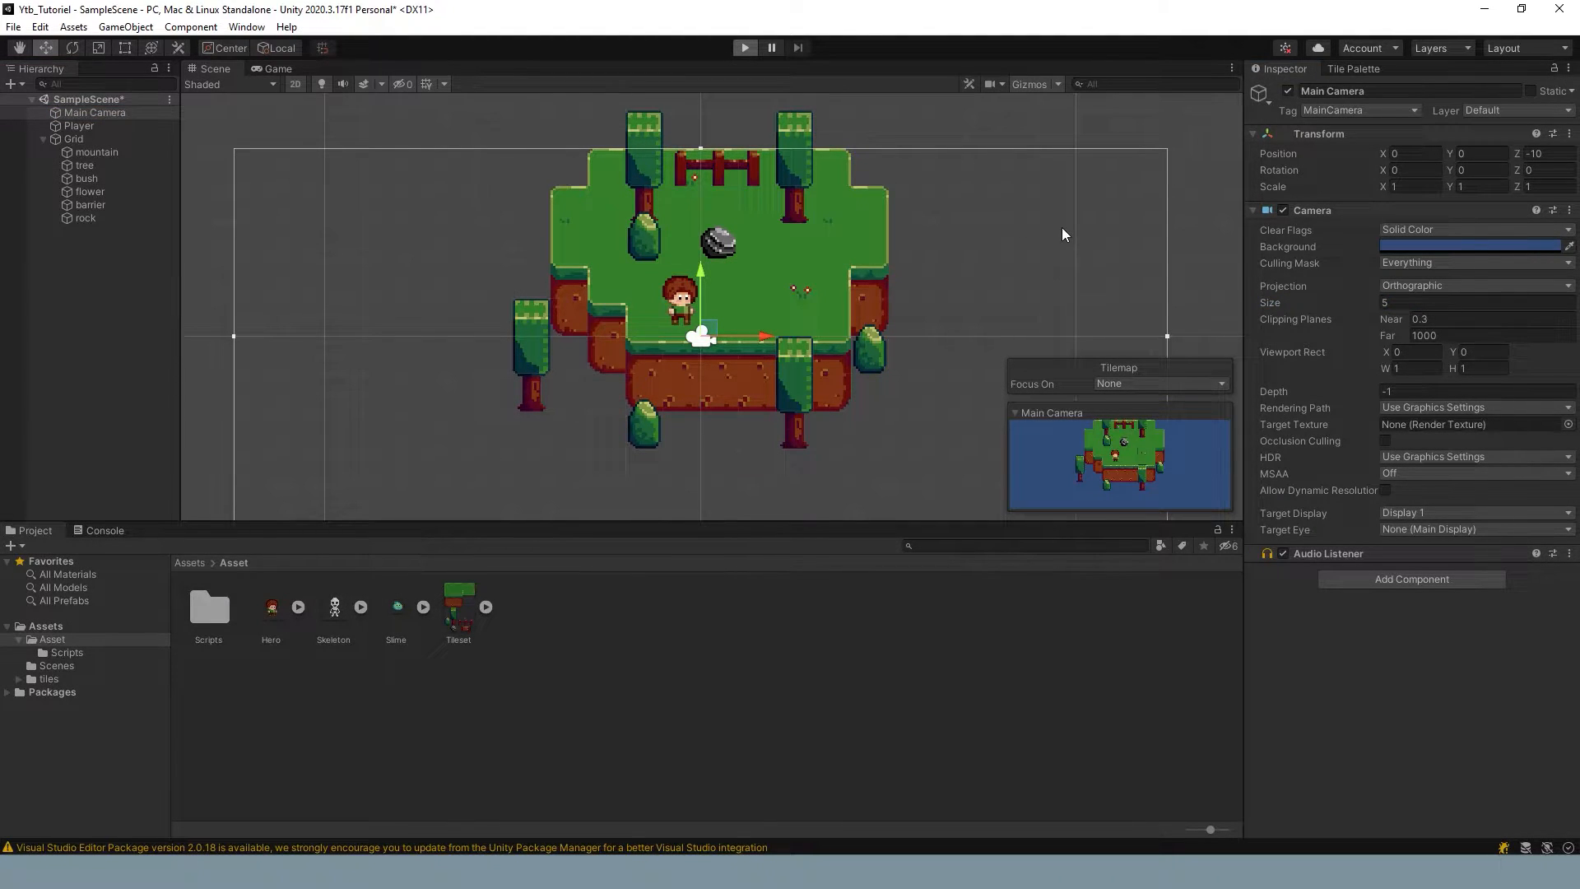
key("Up")
key("Right")
key("Down")
key("Right")
left_click(734, 48)
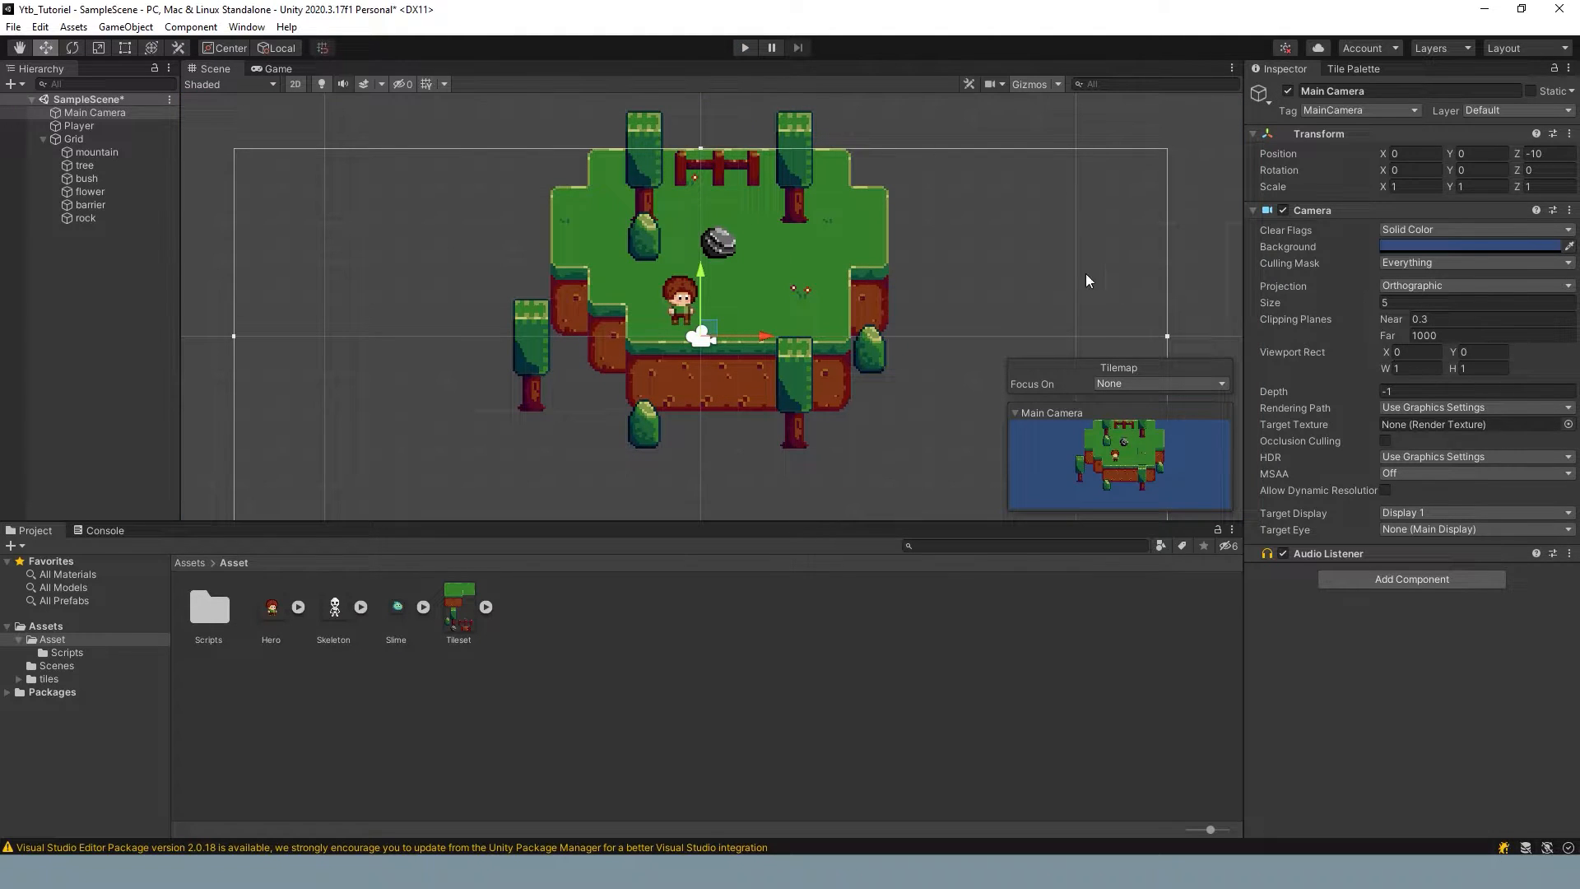
Step: Set the Move Speed of the Player's movement script to 4
left_click(689, 299)
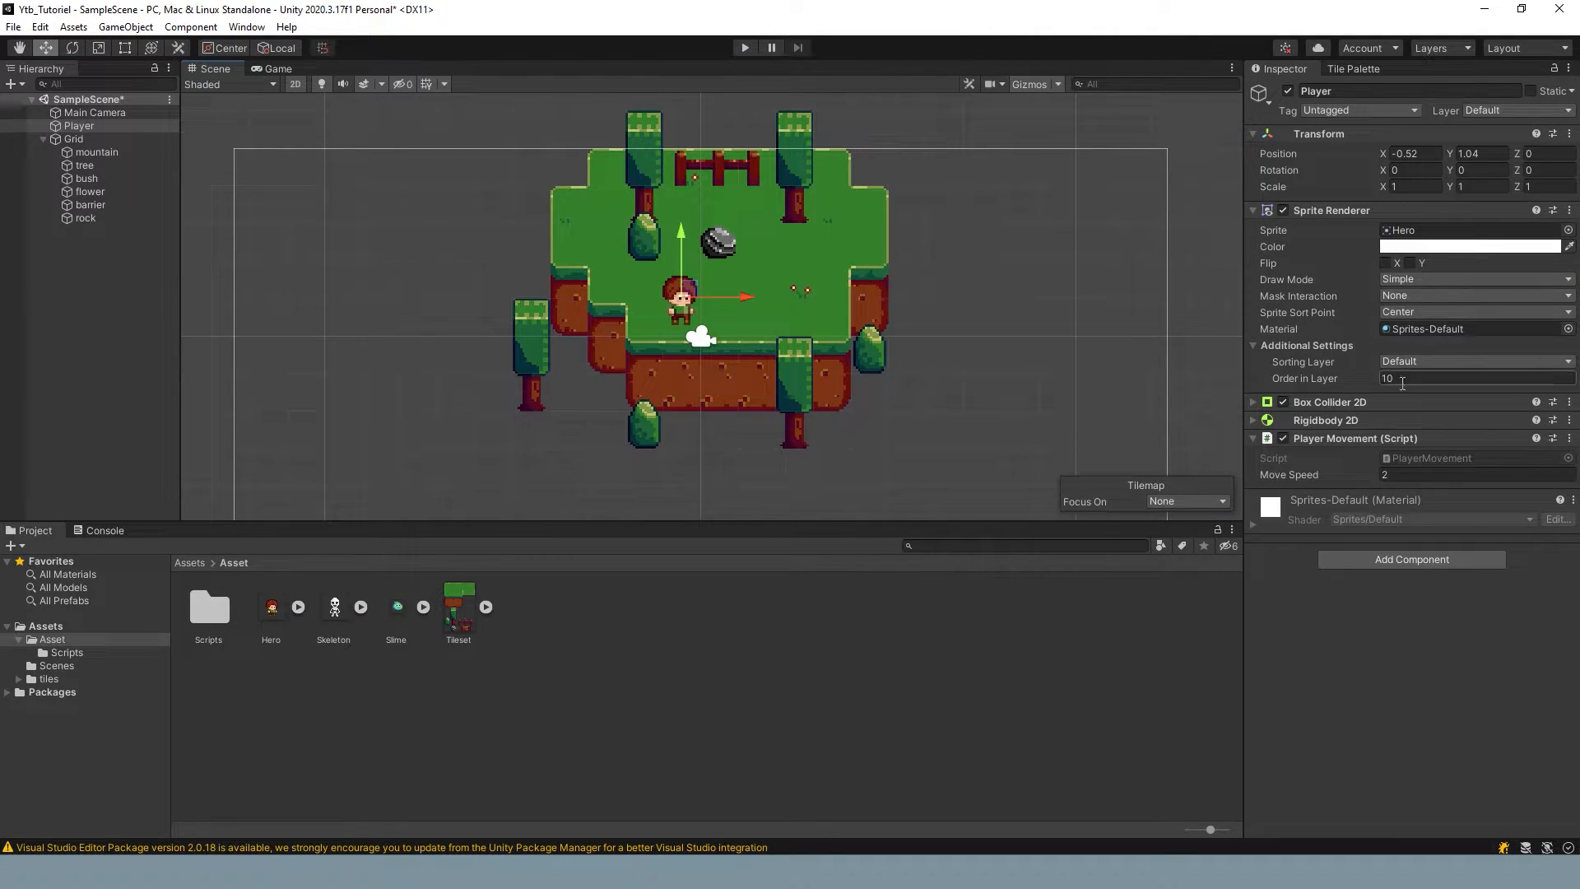
left_click(1419, 474)
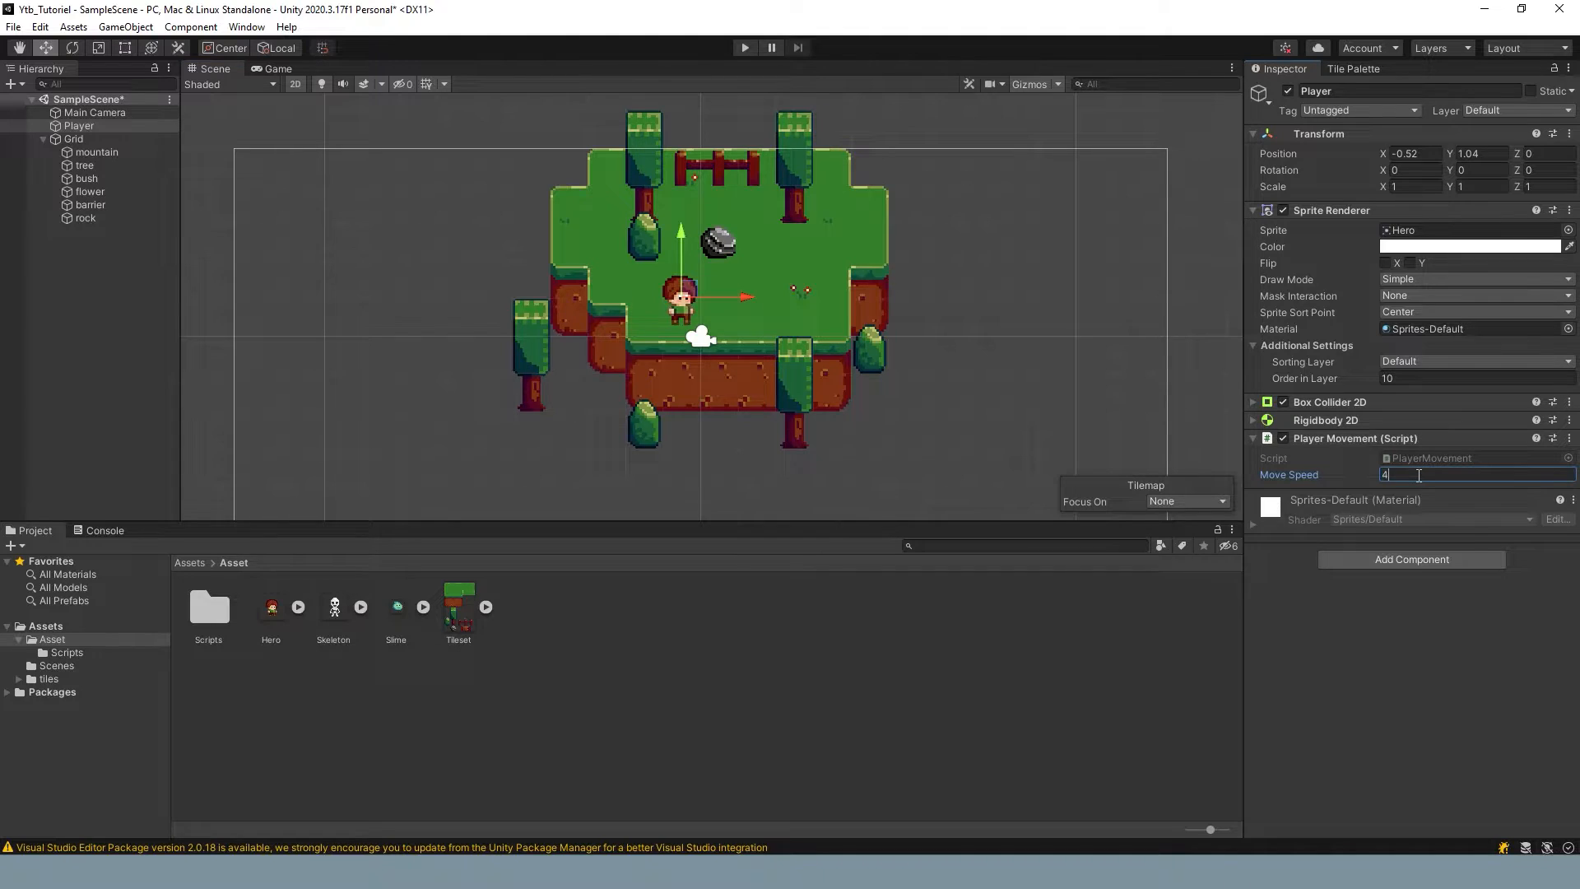
Step: Play-test the faster movement by walking the hero across the map and around the trees, and stop the game
left_click(743, 46)
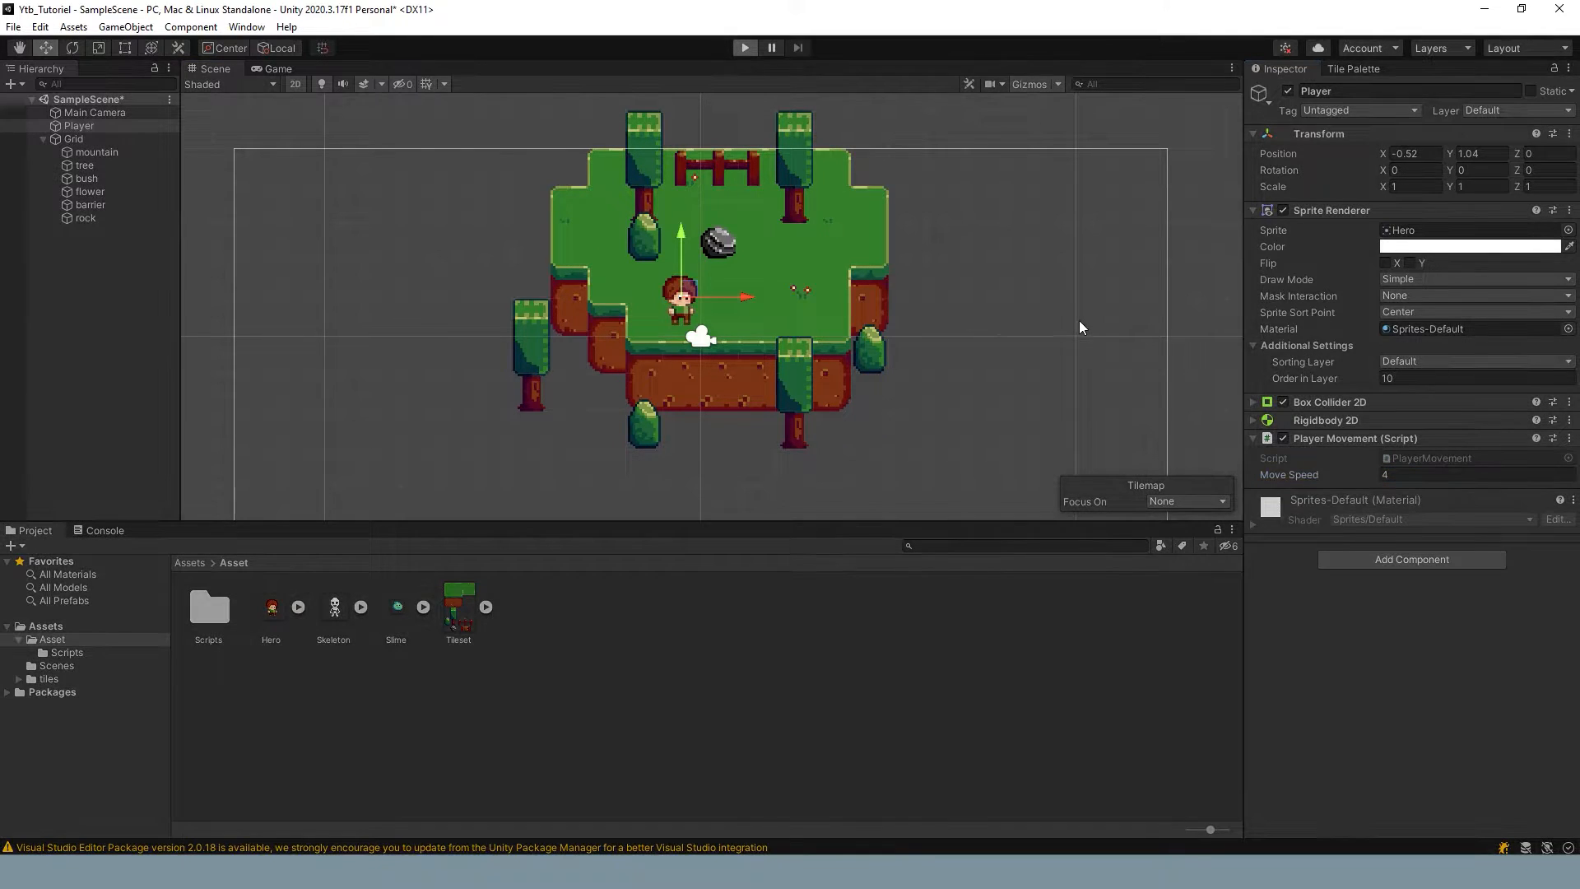
key("Right")
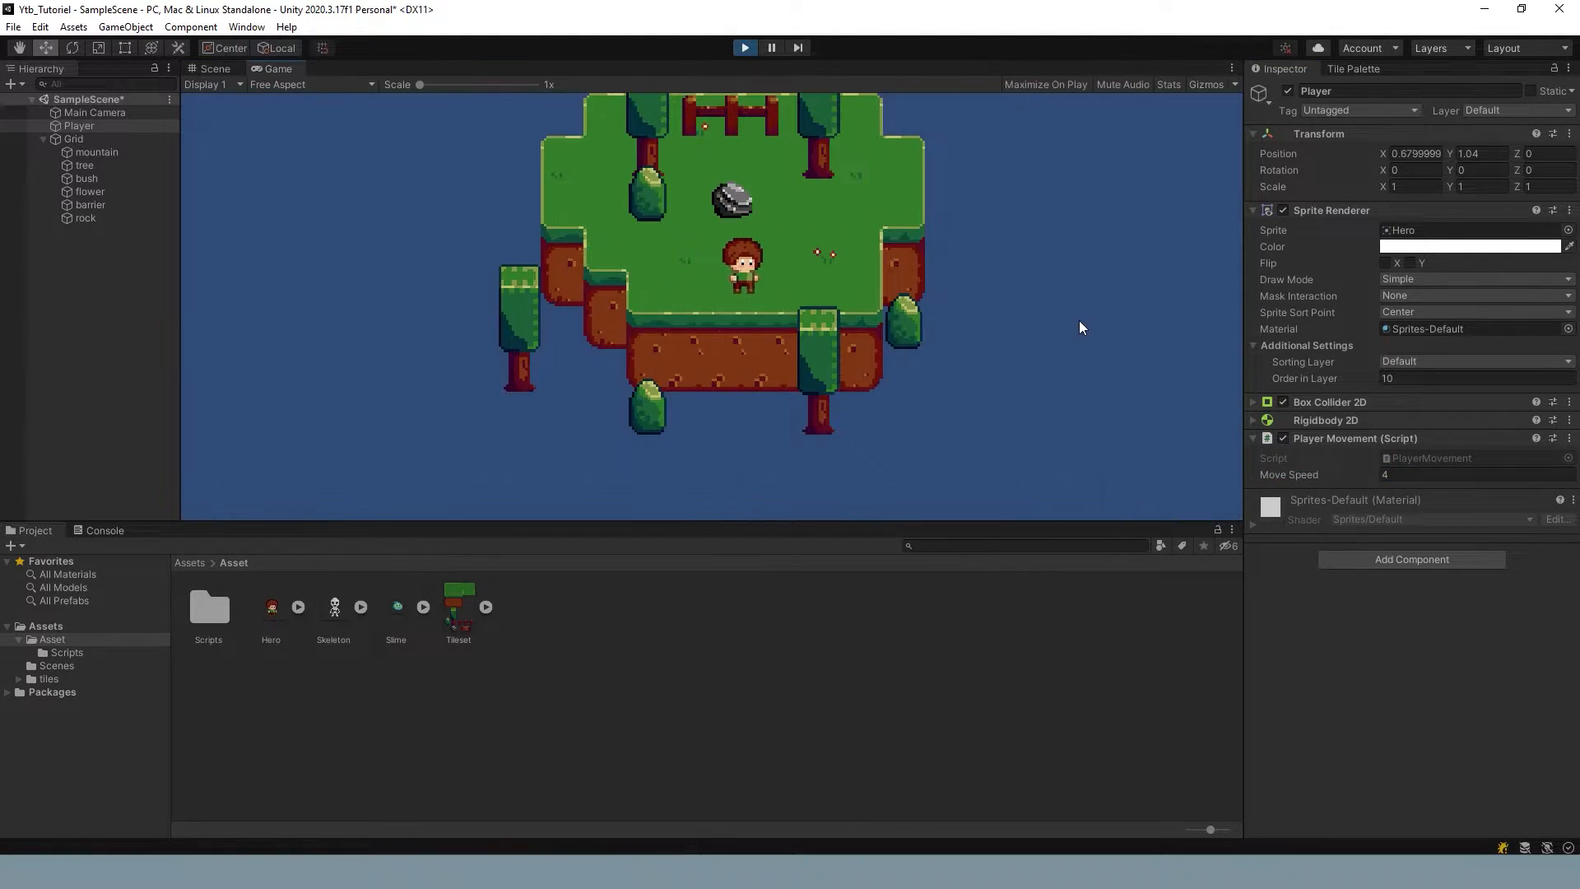
key("Up")
key("Left")
key("Down")
key("Up")
key("Right")
key("Down")
key("Right")
key("Up")
key("Left")
key("Down")
key("Right")
key("Left")
key("Left")
key("Down")
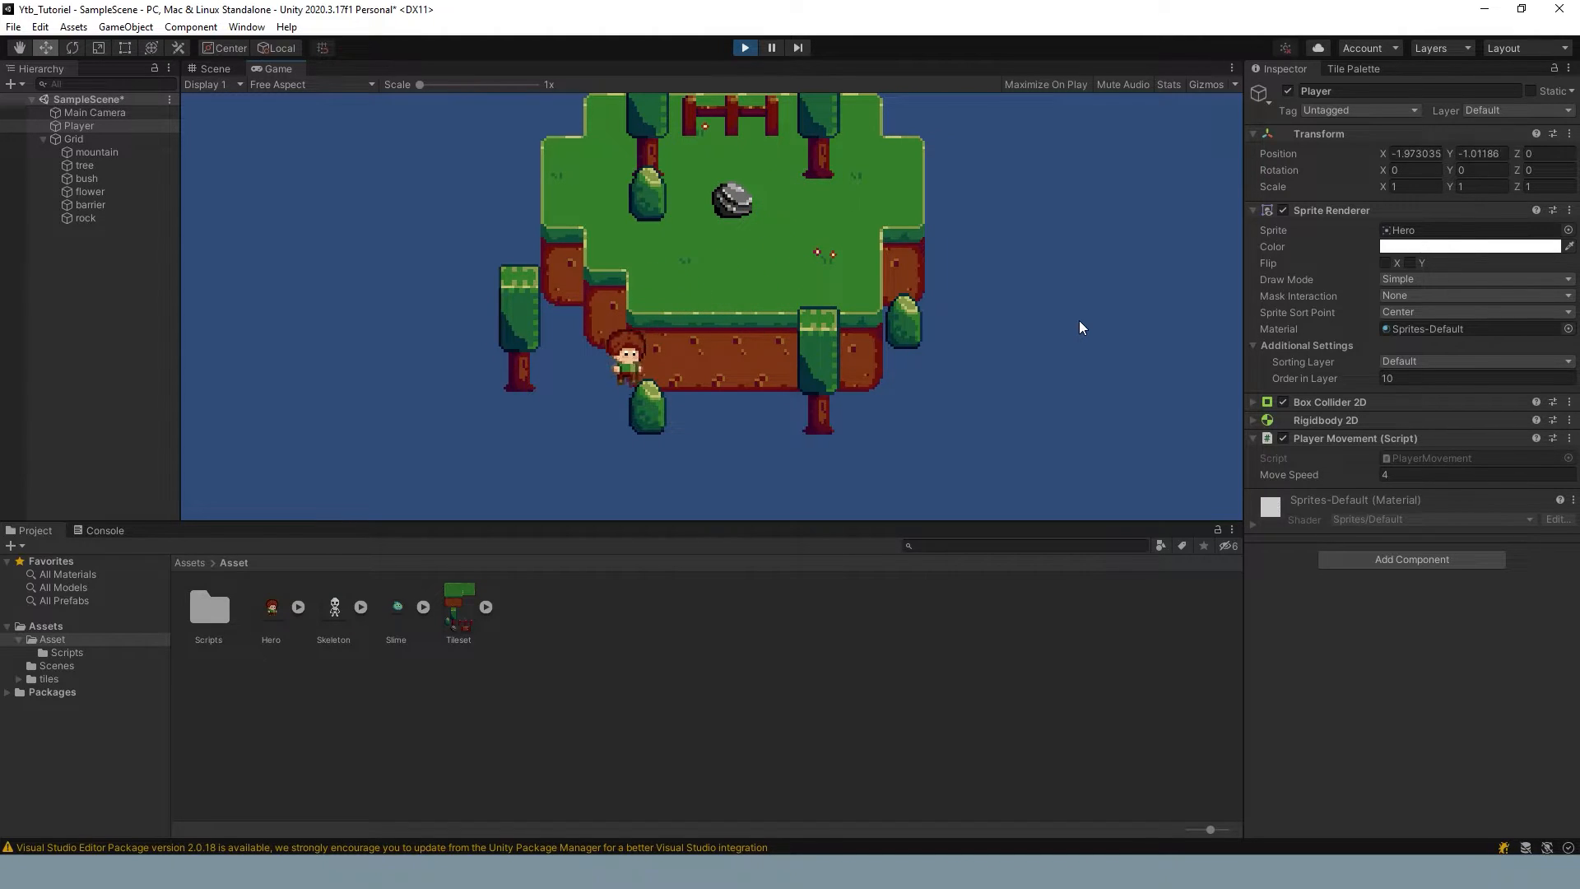
key("Left")
key("Up")
key("Right")
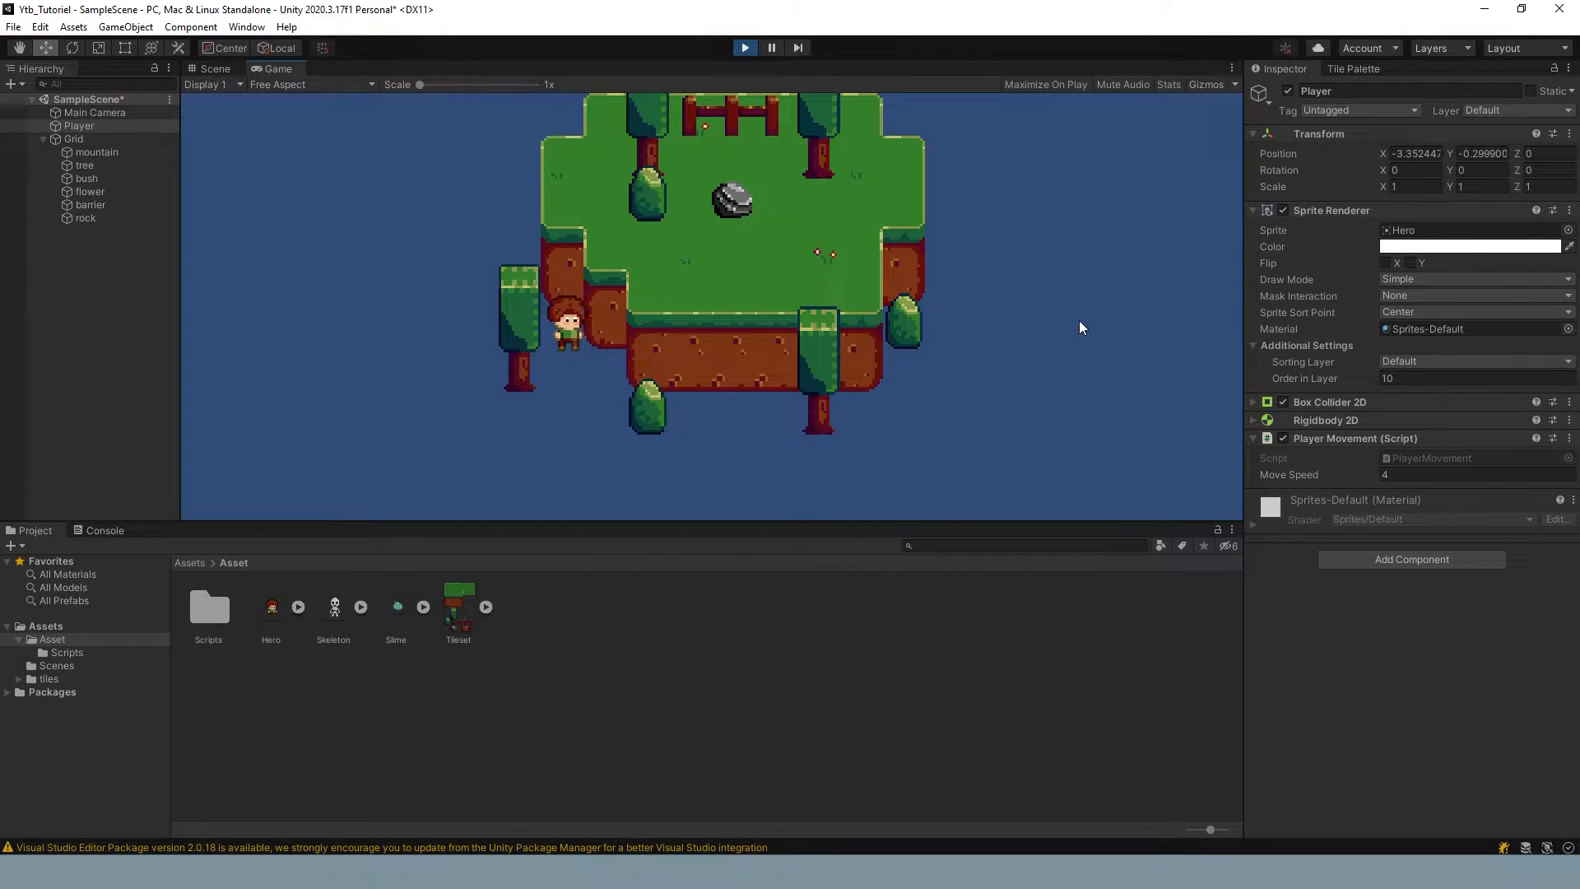
left_click(745, 47)
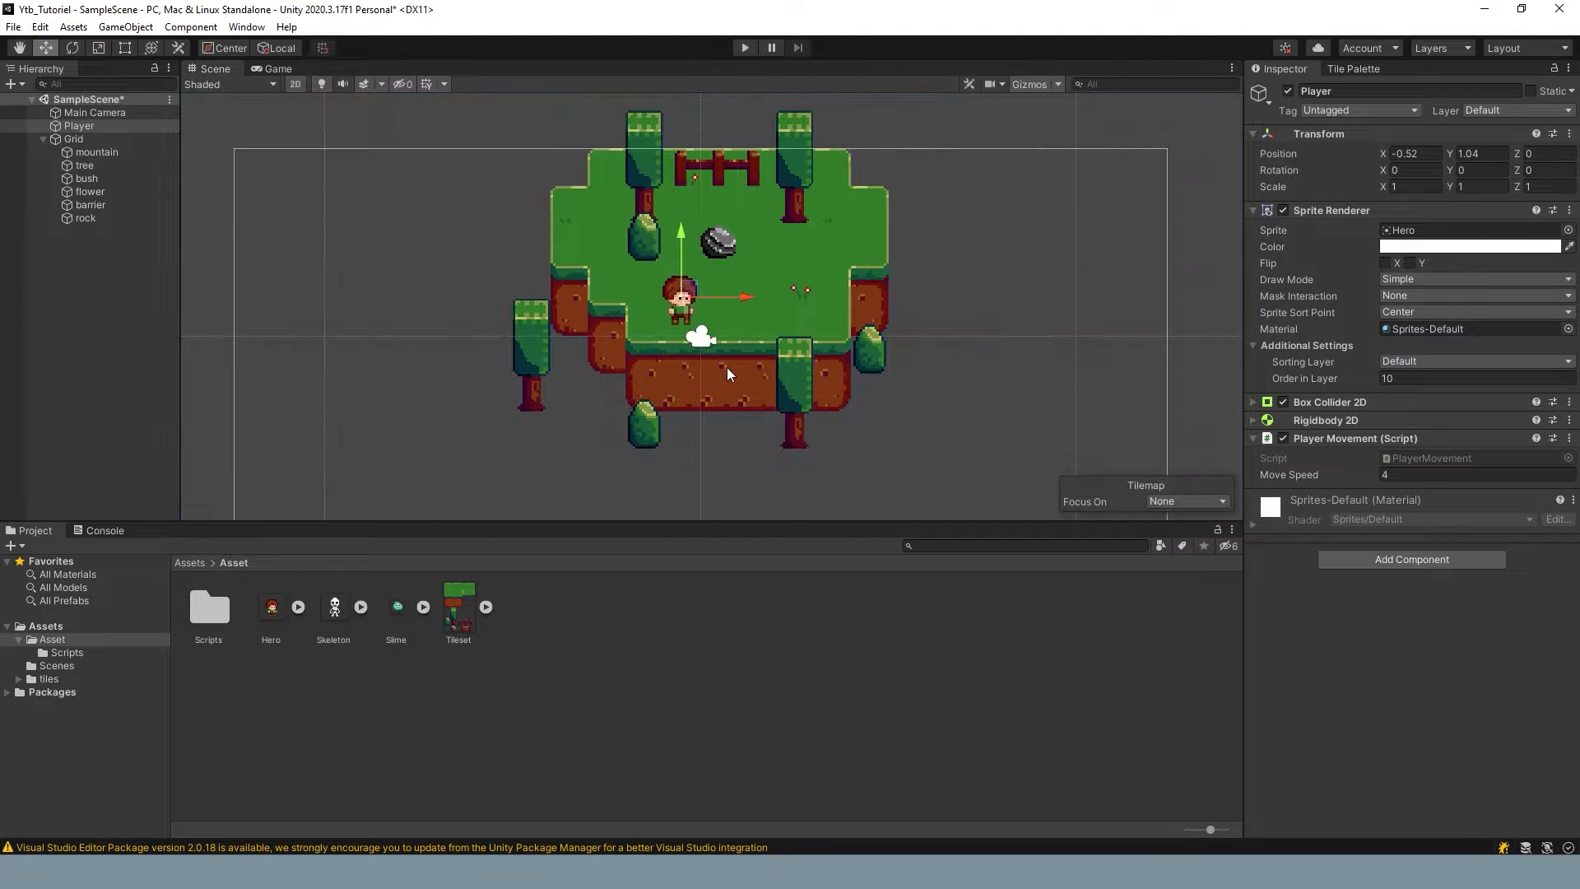
scroll(774, 265, "up", 2)
middle_click_drag(773, 275, 696, 284)
left_click(852, 280)
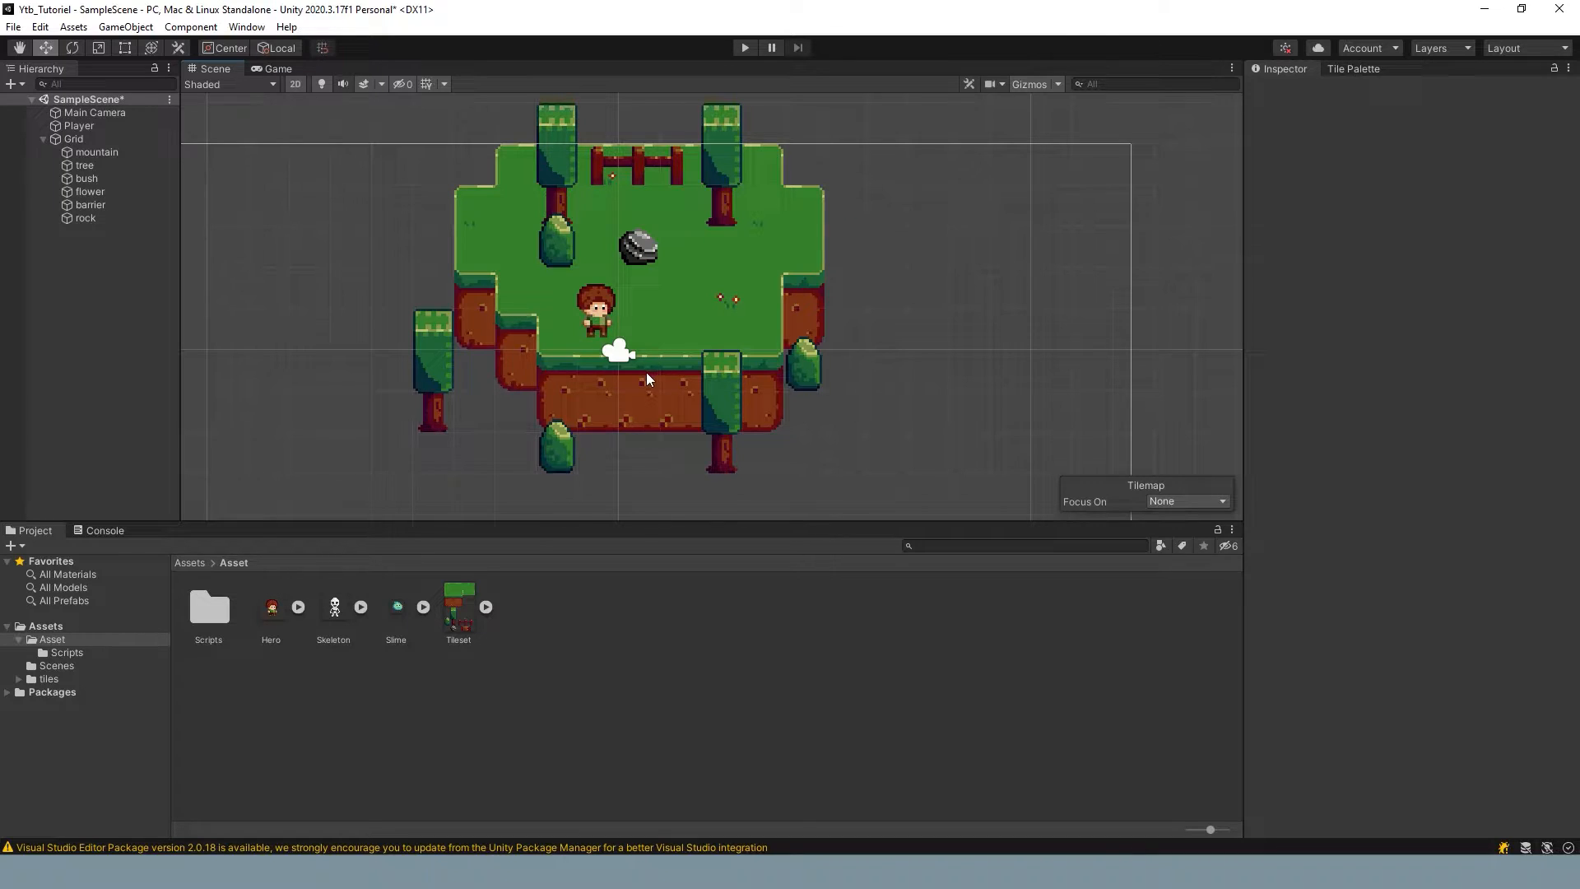
scroll(596, 324, "up", 1)
left_click(597, 325)
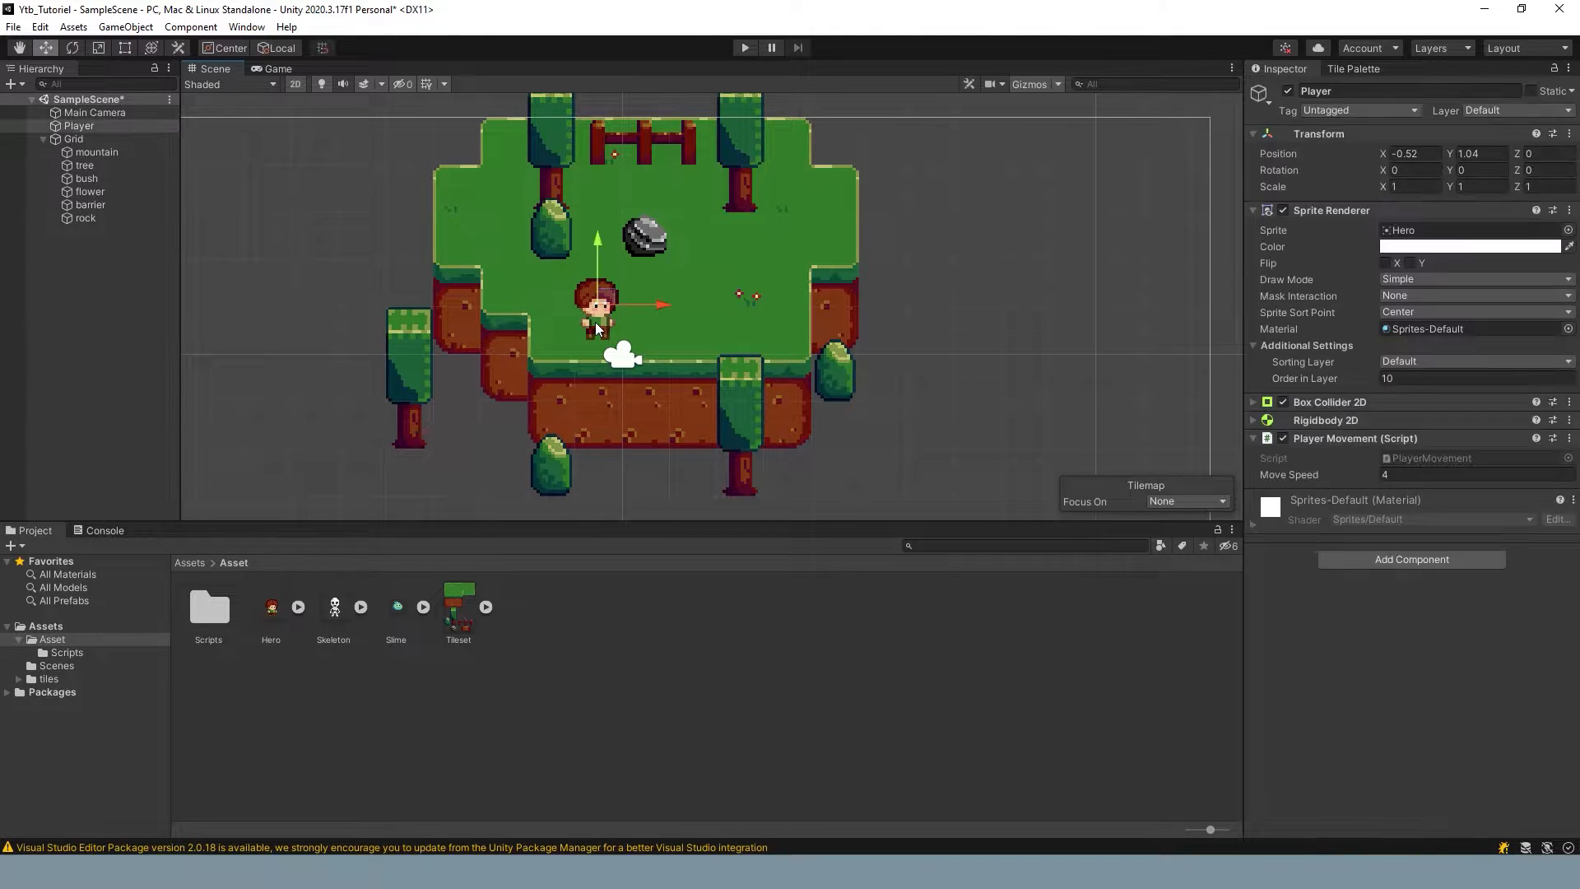
Step: Add a Tilemap Collider 2D component to the tree tilemap
left_click(91, 140)
left_click(92, 150)
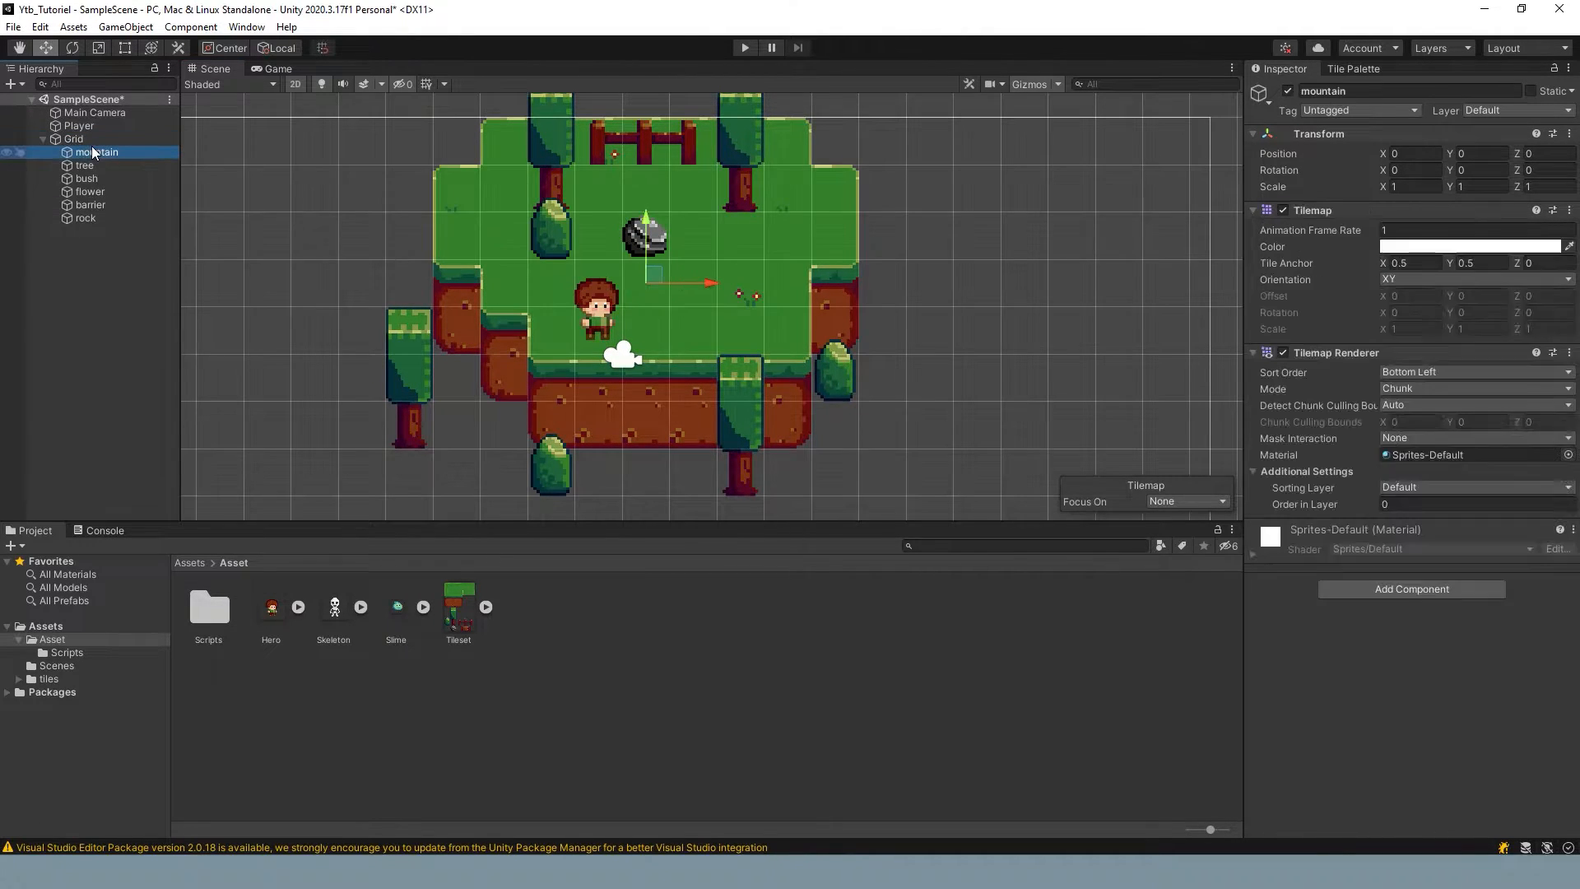
left_click(94, 168)
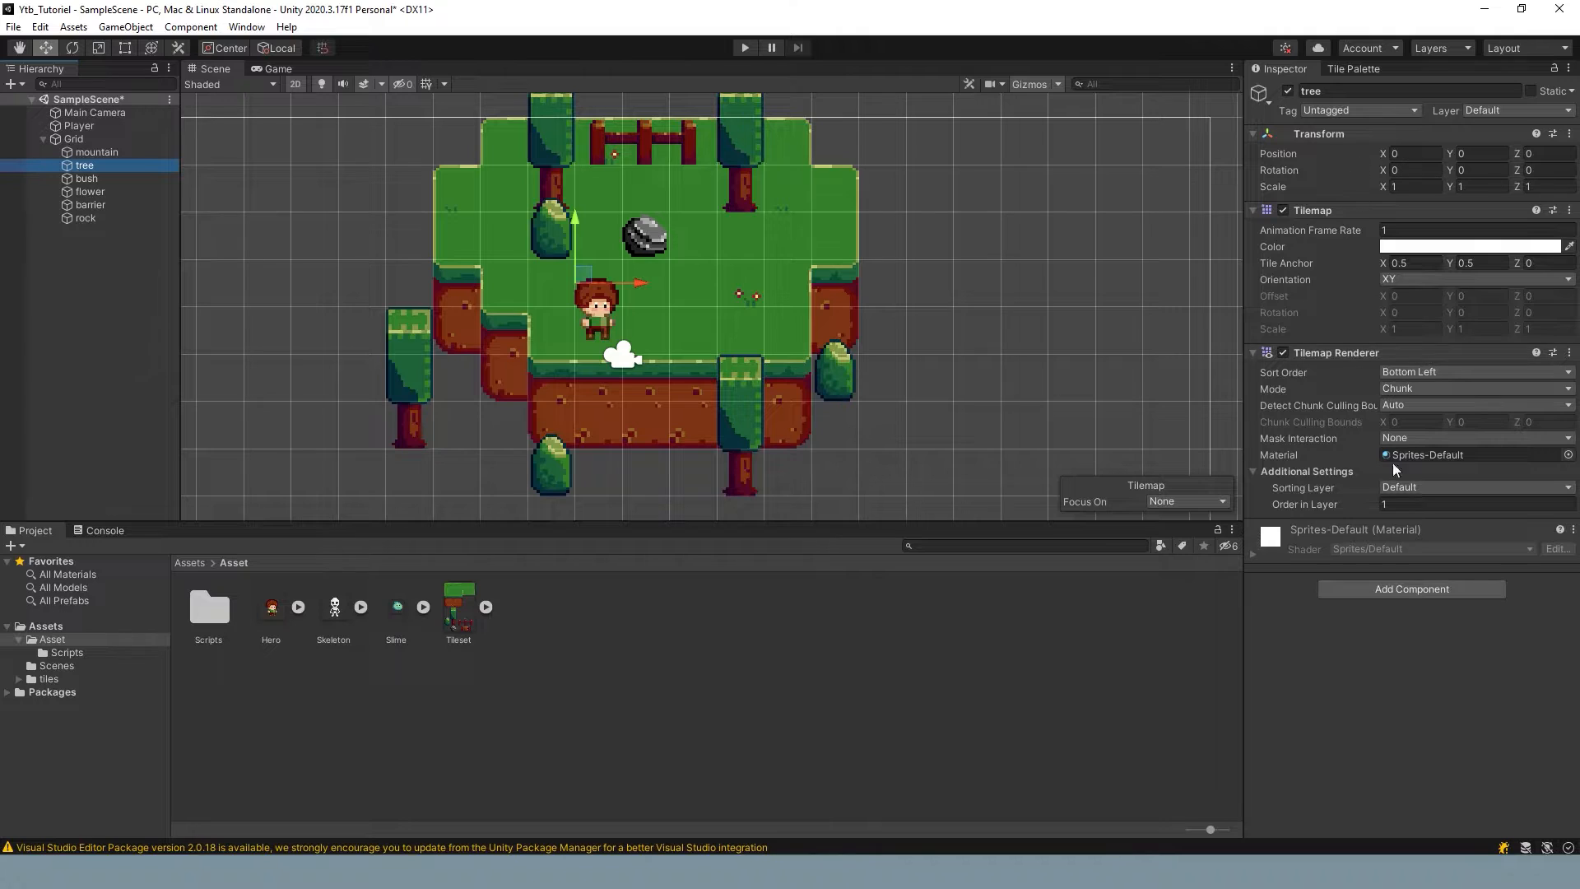
left_click(1414, 589)
type("coll")
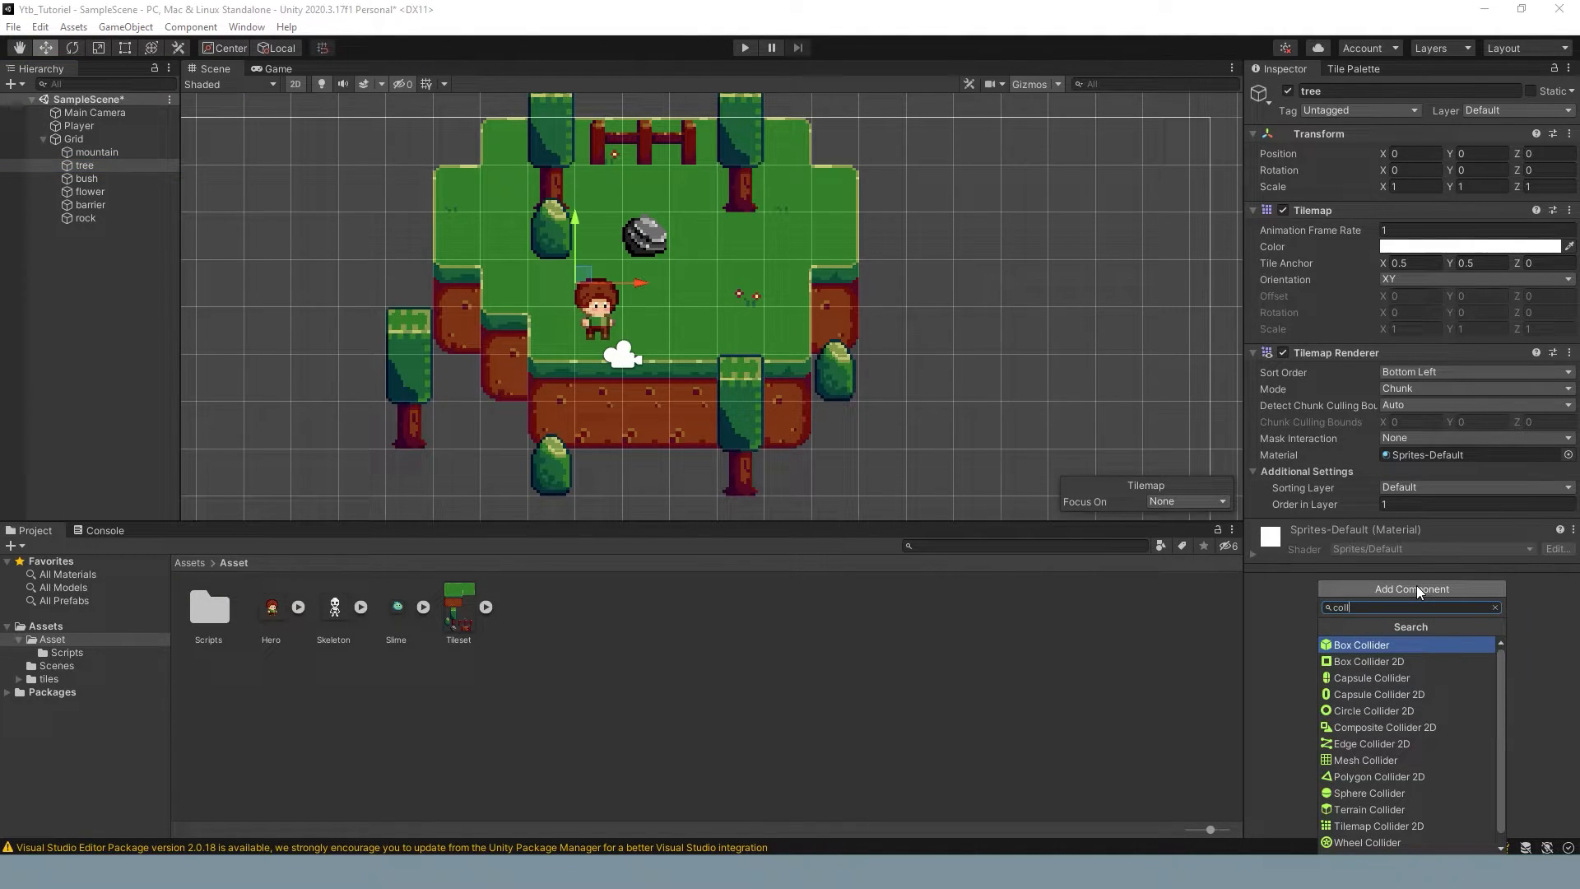
key("Up")
key("Up")
key("Return")
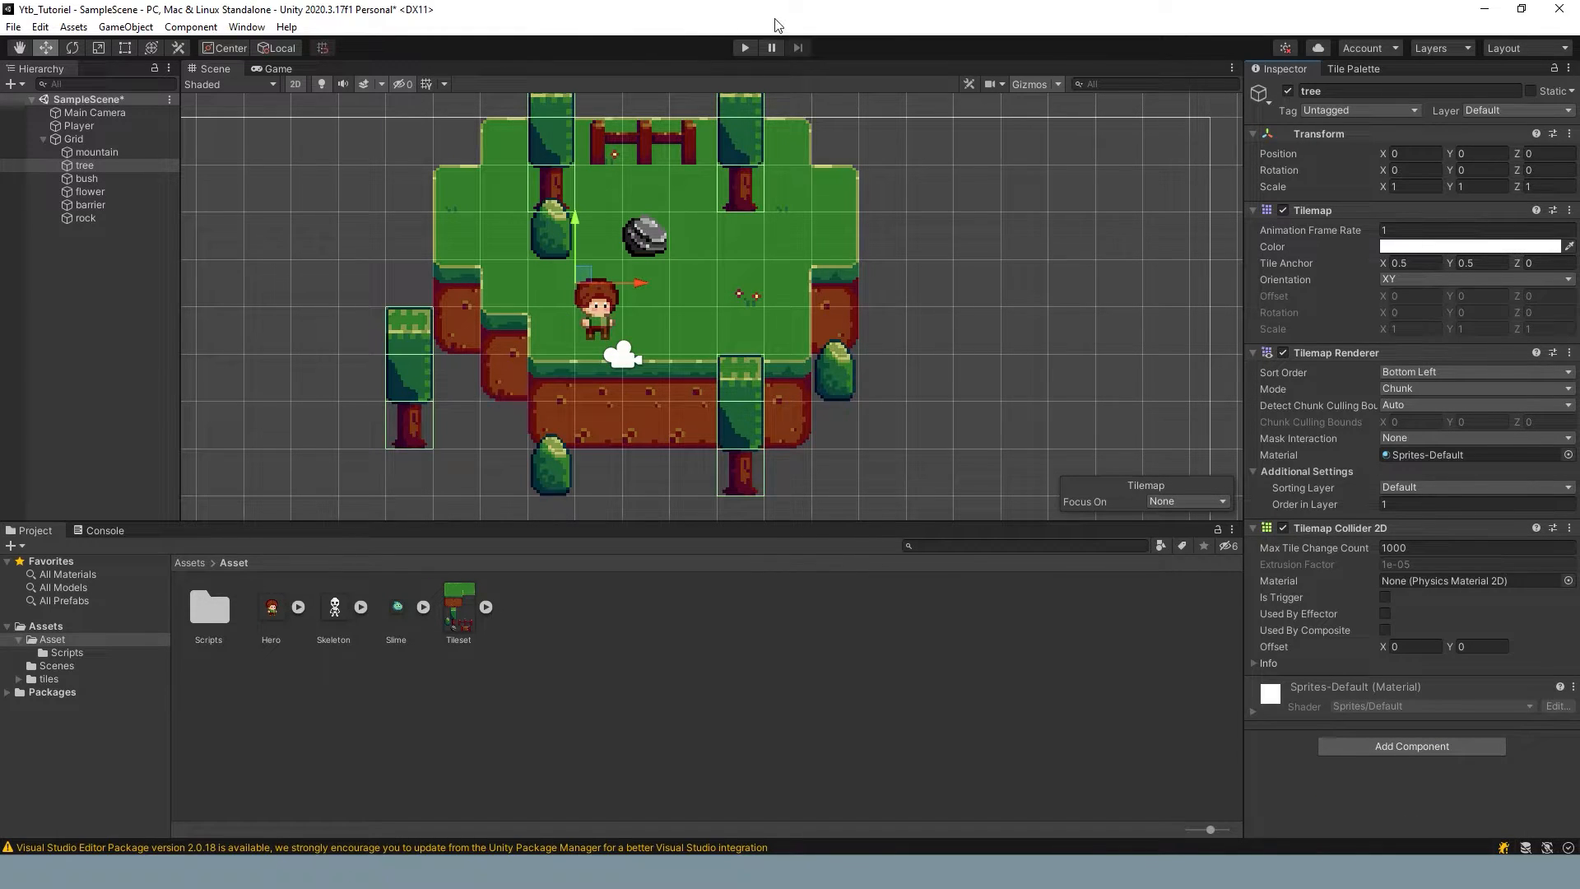
Step: Play-test the hero's collisions with the trees and stop the game
left_click(744, 49)
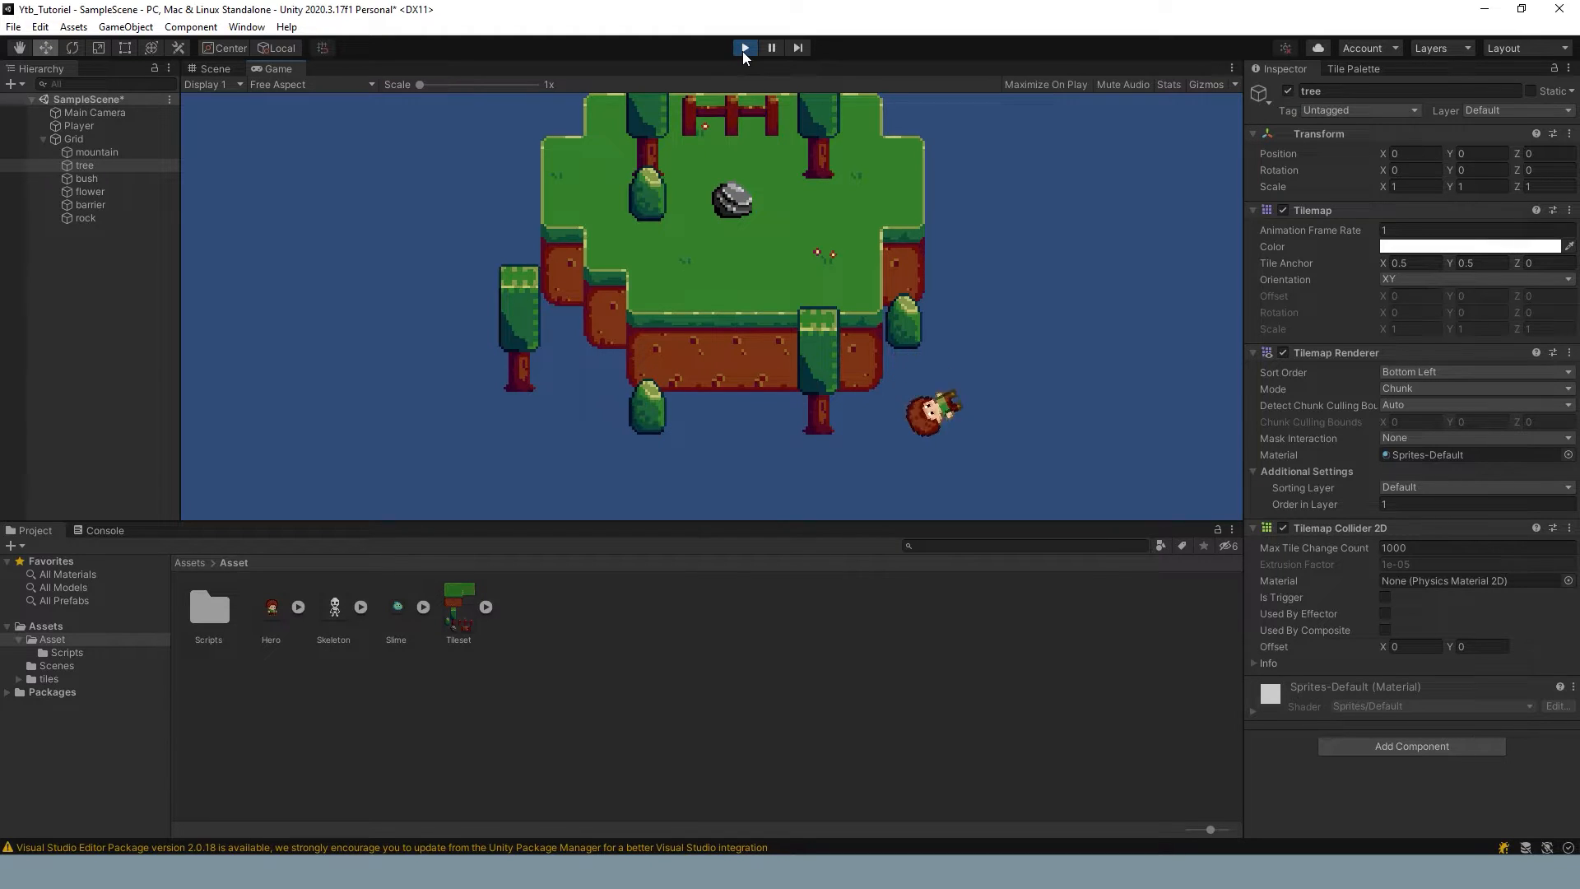
key("ctrl+p")
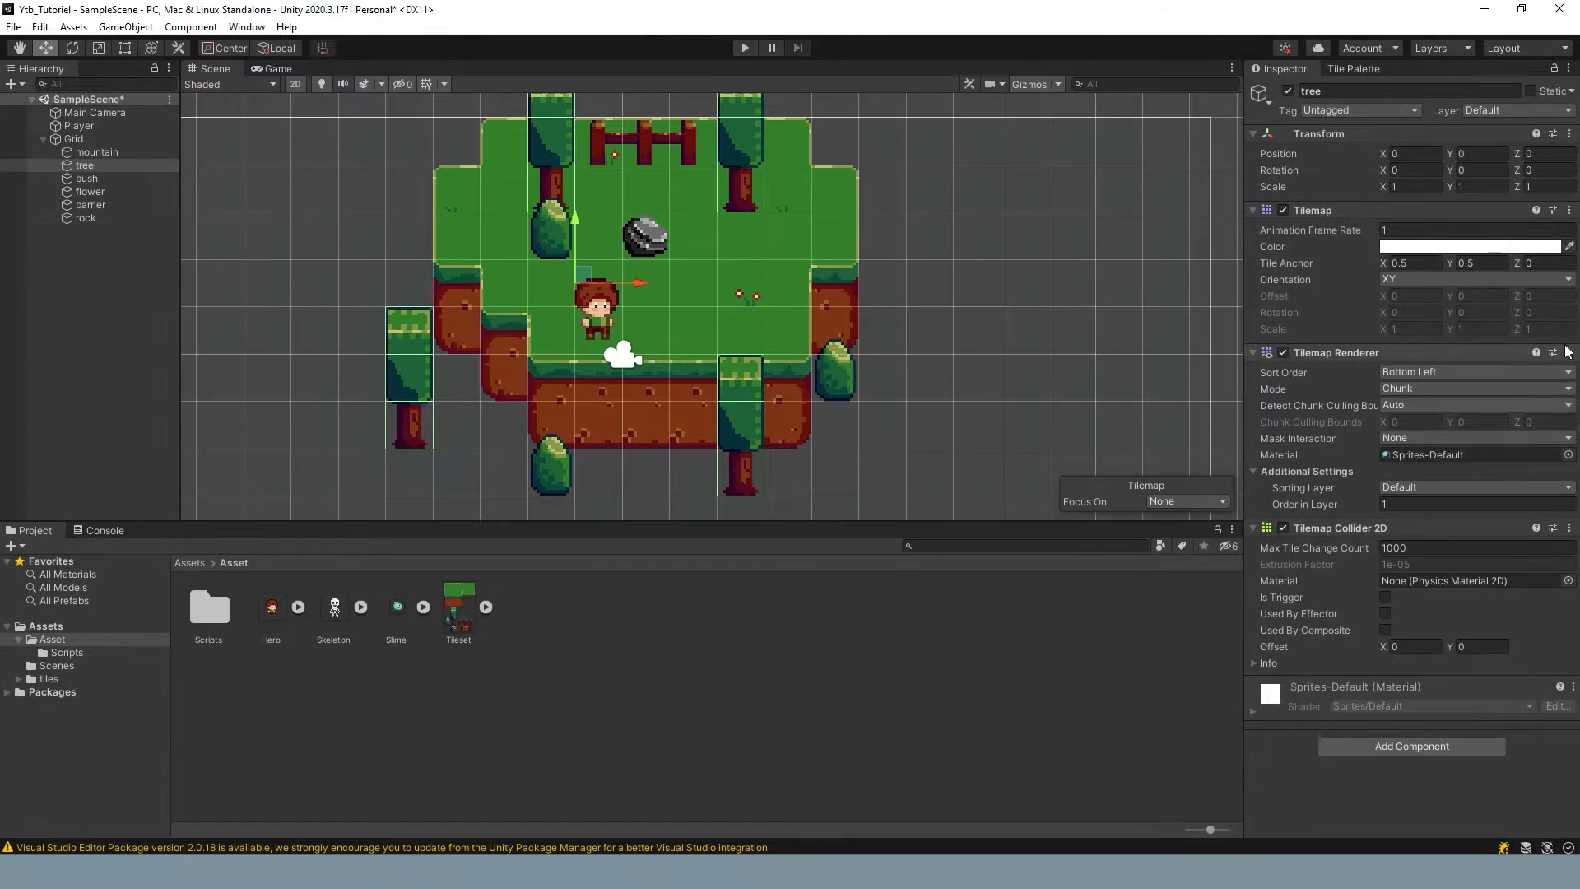
left_click(1012, 342)
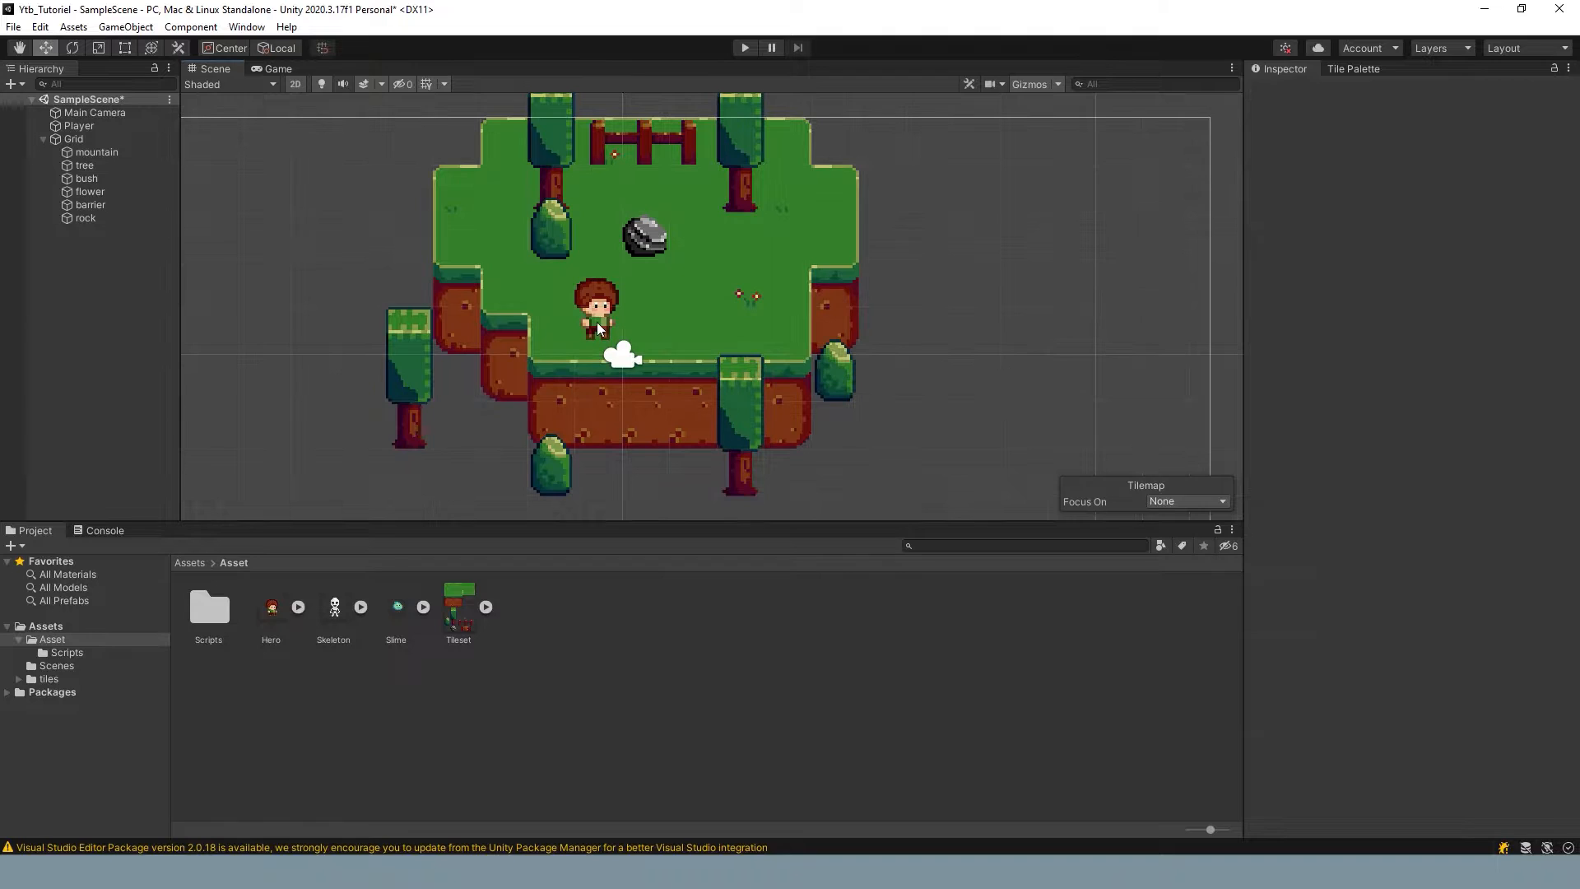
Step: Freeze the Z rotation in the Player's Rigidbody 2D constraints and collapse the component
left_click(602, 311)
left_click(1331, 419)
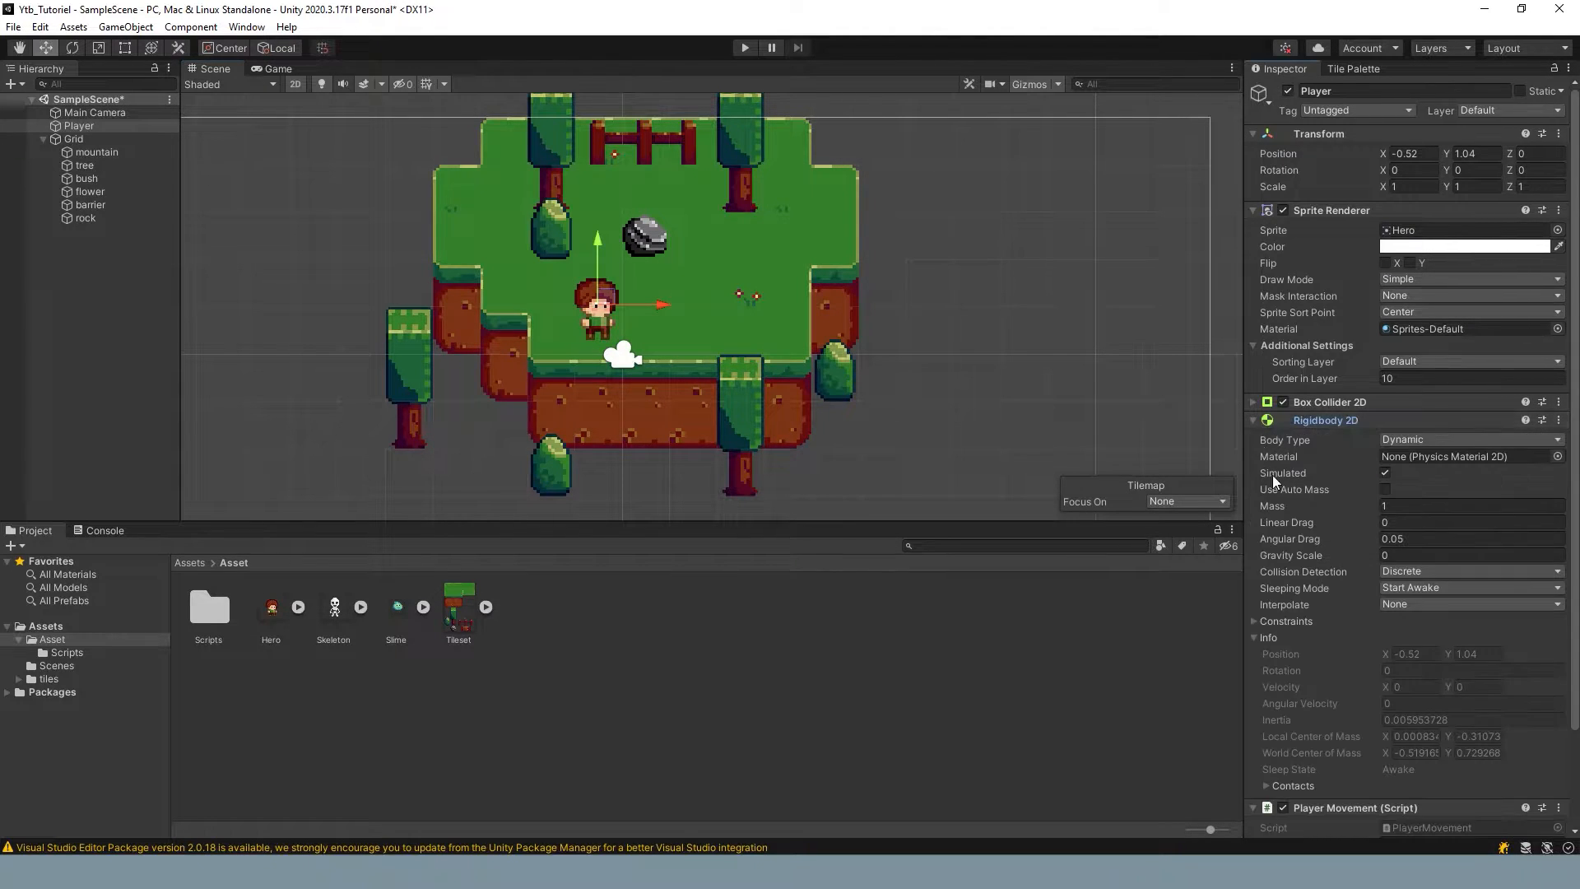
scroll(1351, 437, "down", 3)
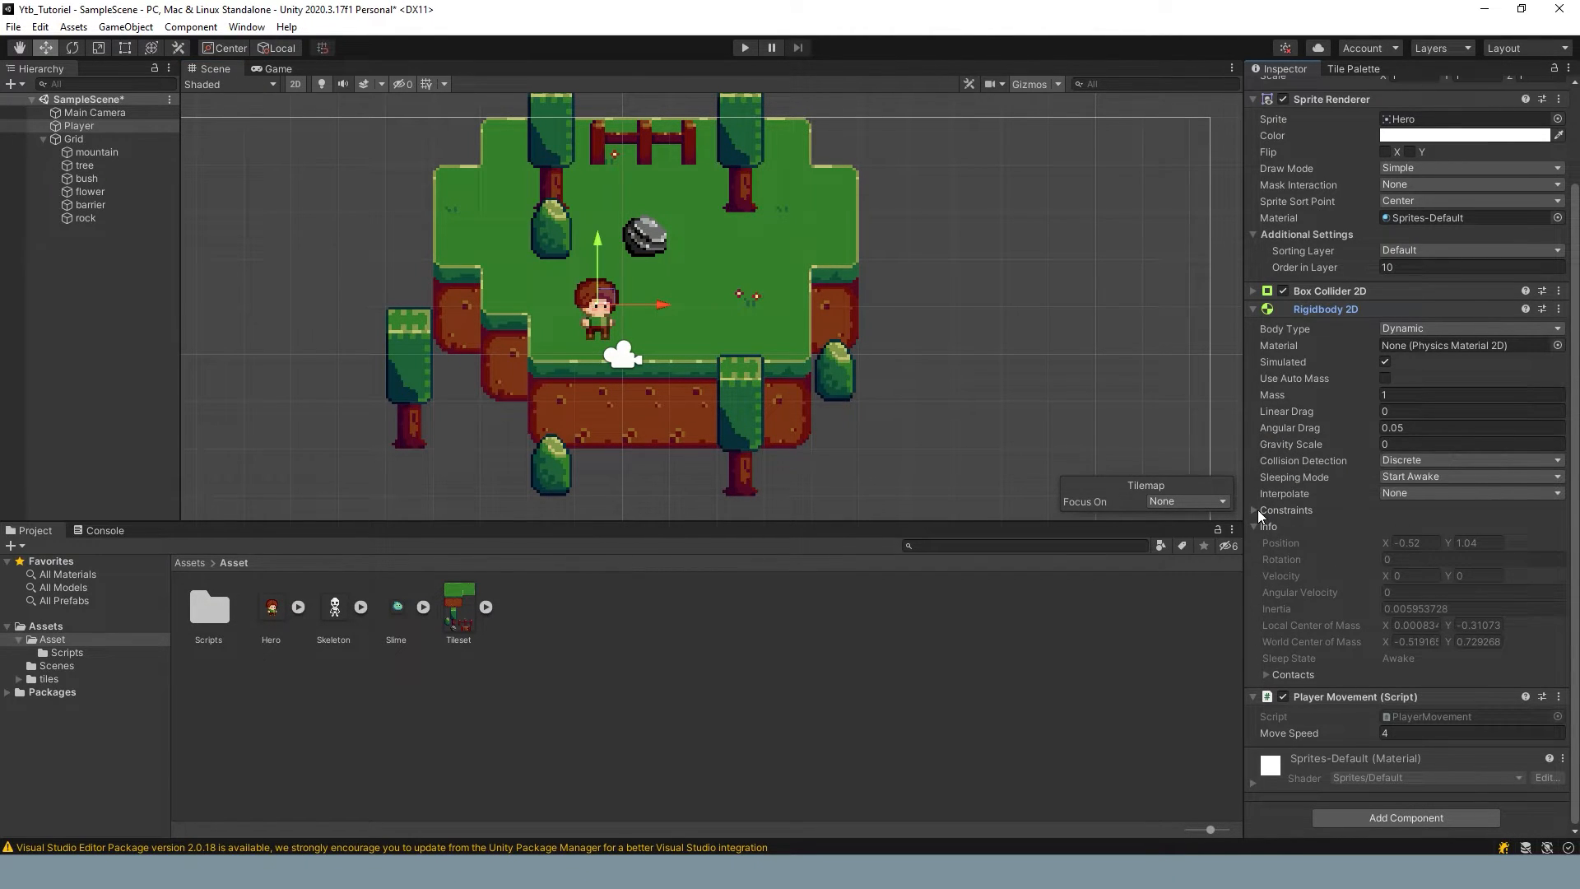
left_click(1256, 510)
left_click(1385, 543)
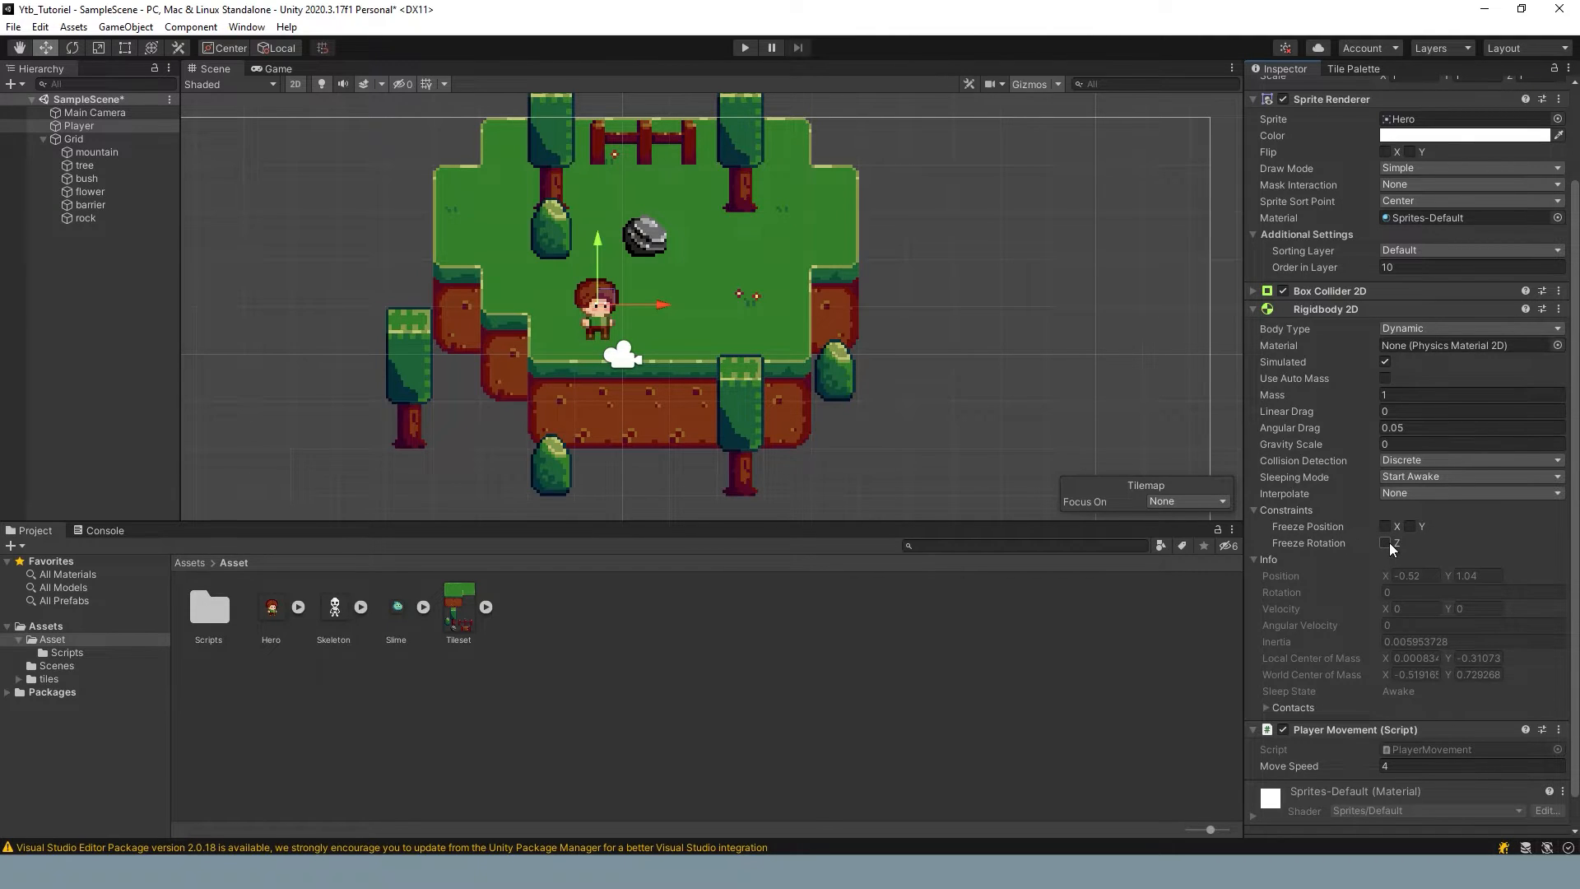
left_click(1256, 510)
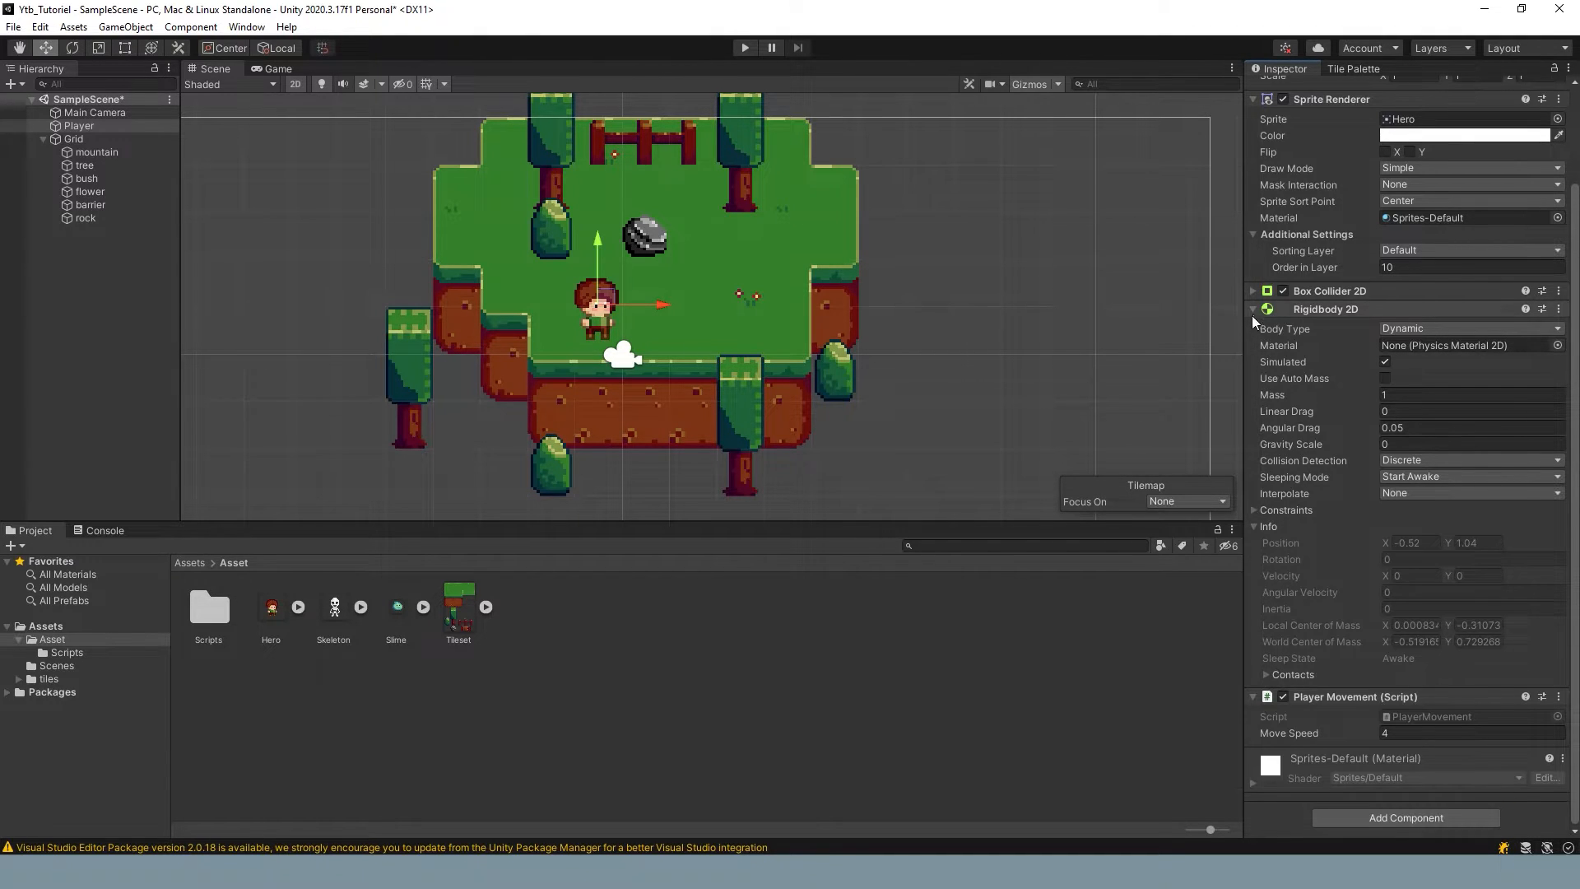
left_click(1252, 309)
Step: Play-test the rotation lock by walking the hero against the trees below and beside the map, and stop the game
left_click(745, 47)
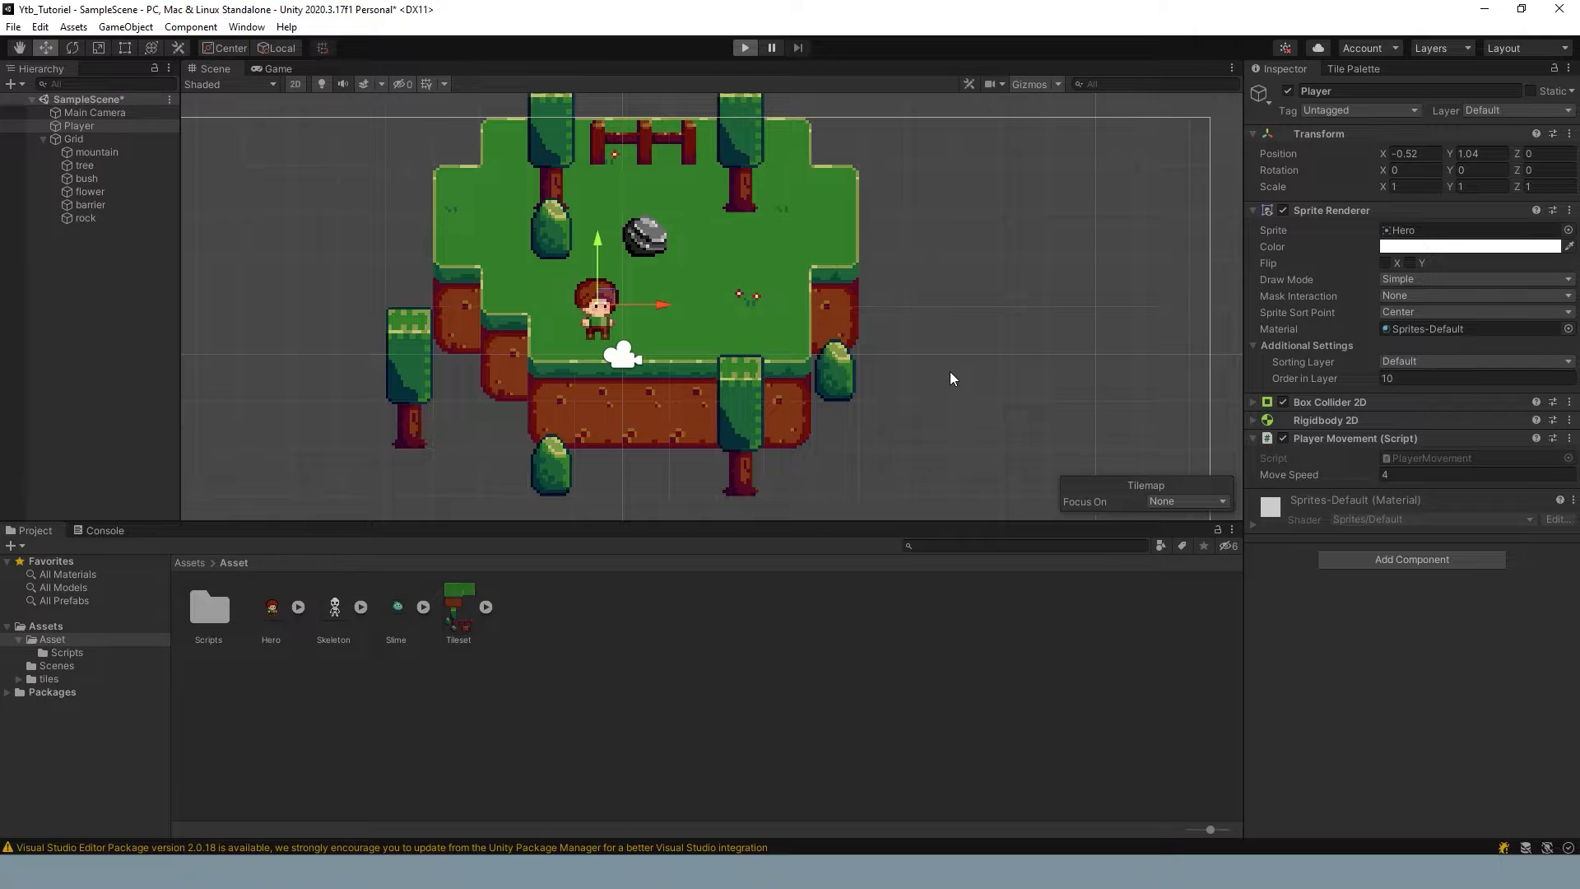
key("Down")
key("Right")
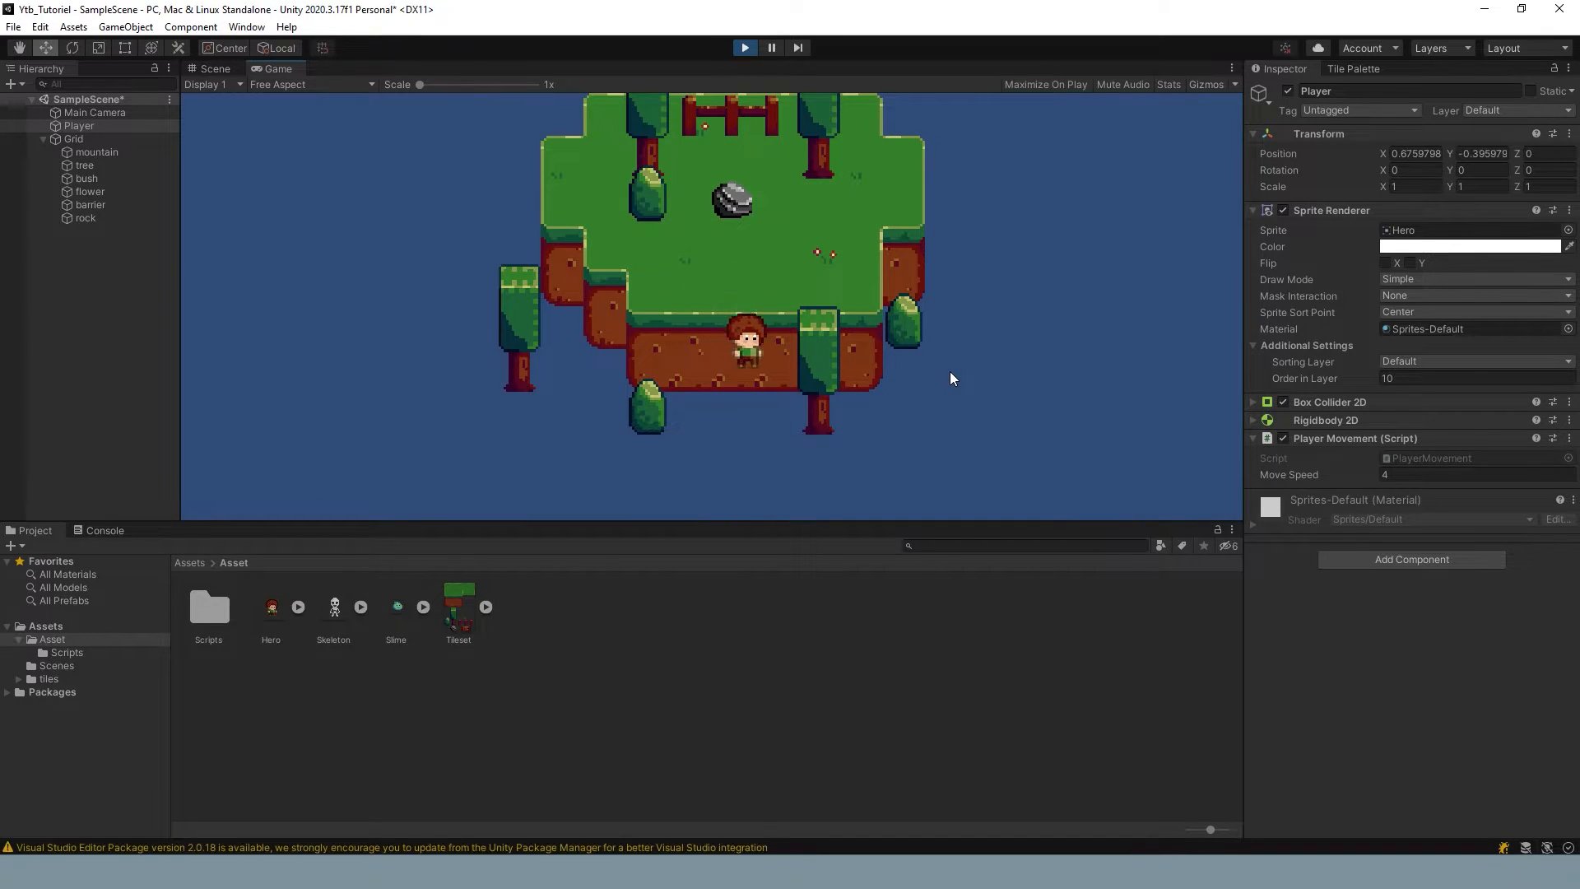
key("Down")
key("Right")
key("Left")
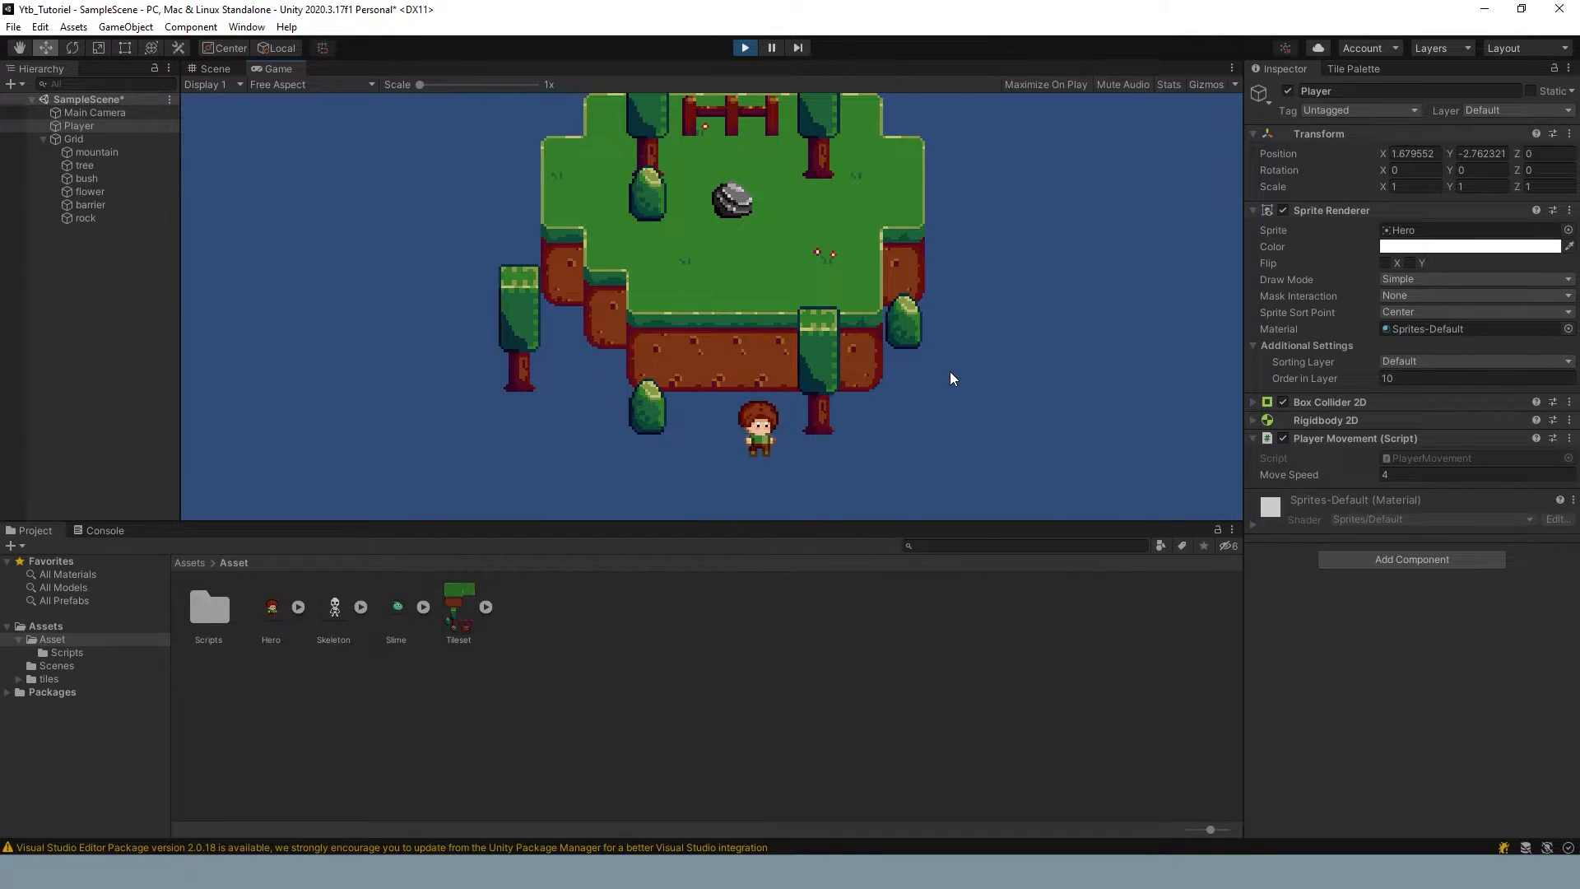
key("Left")
key("Up")
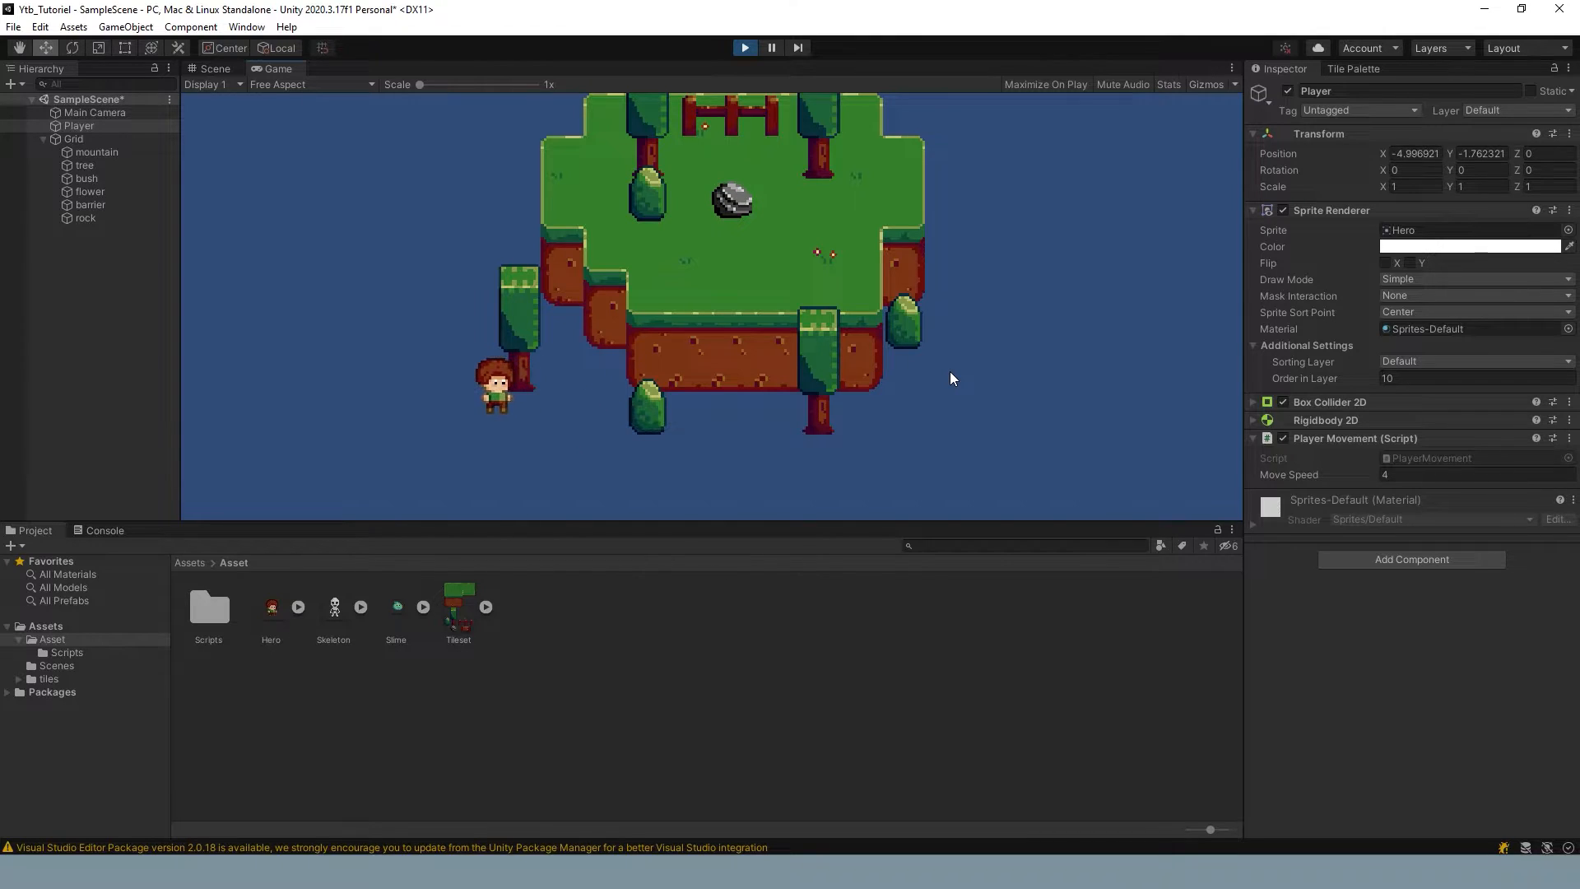
key("Up")
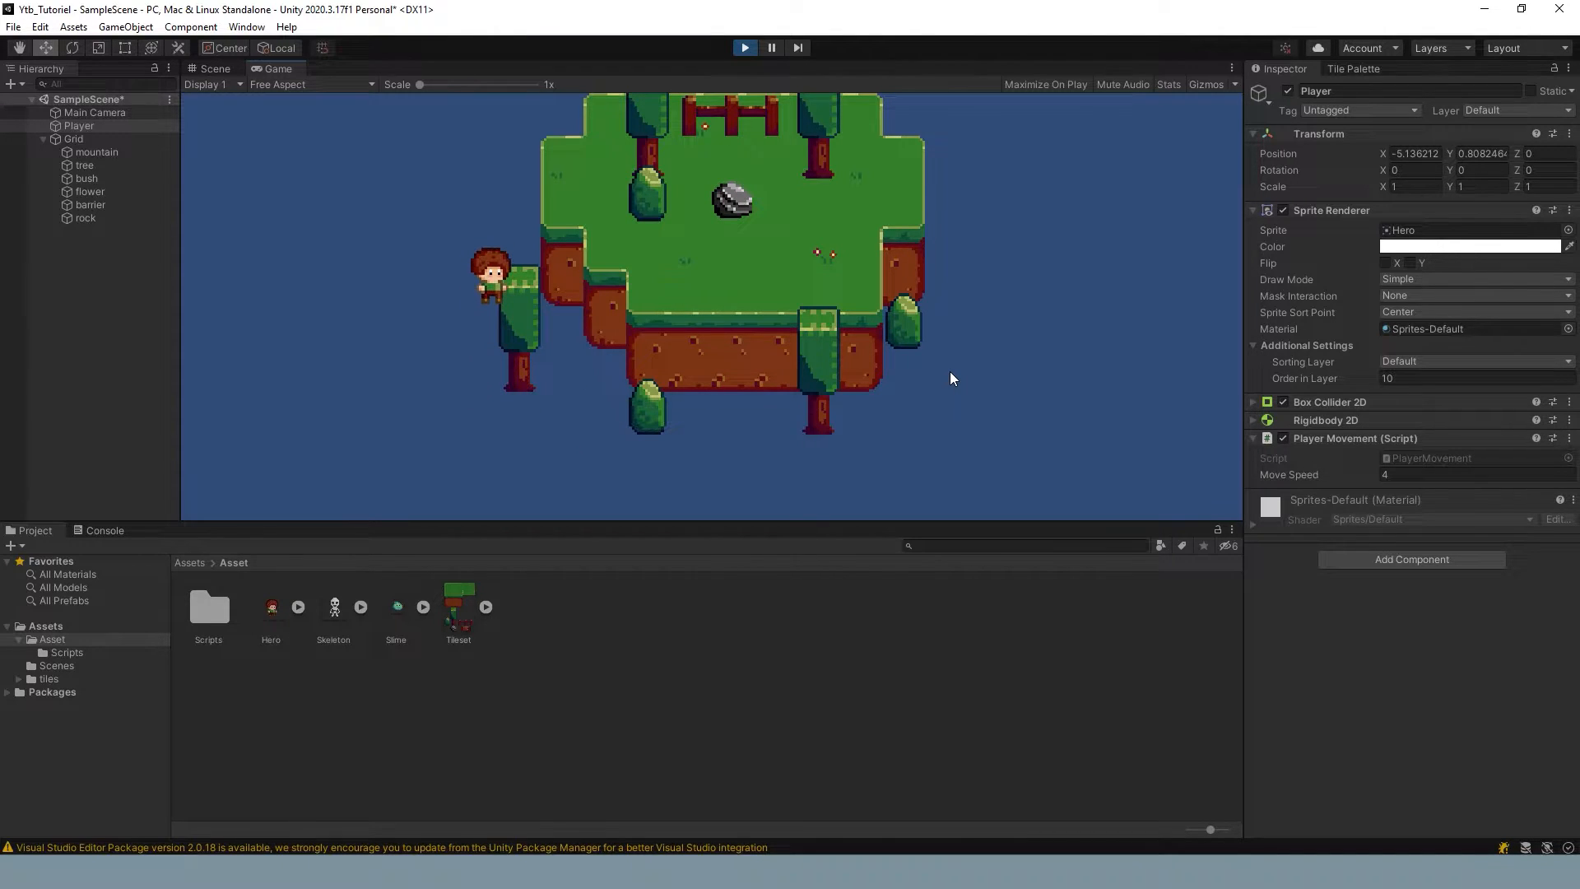
left_click(745, 48)
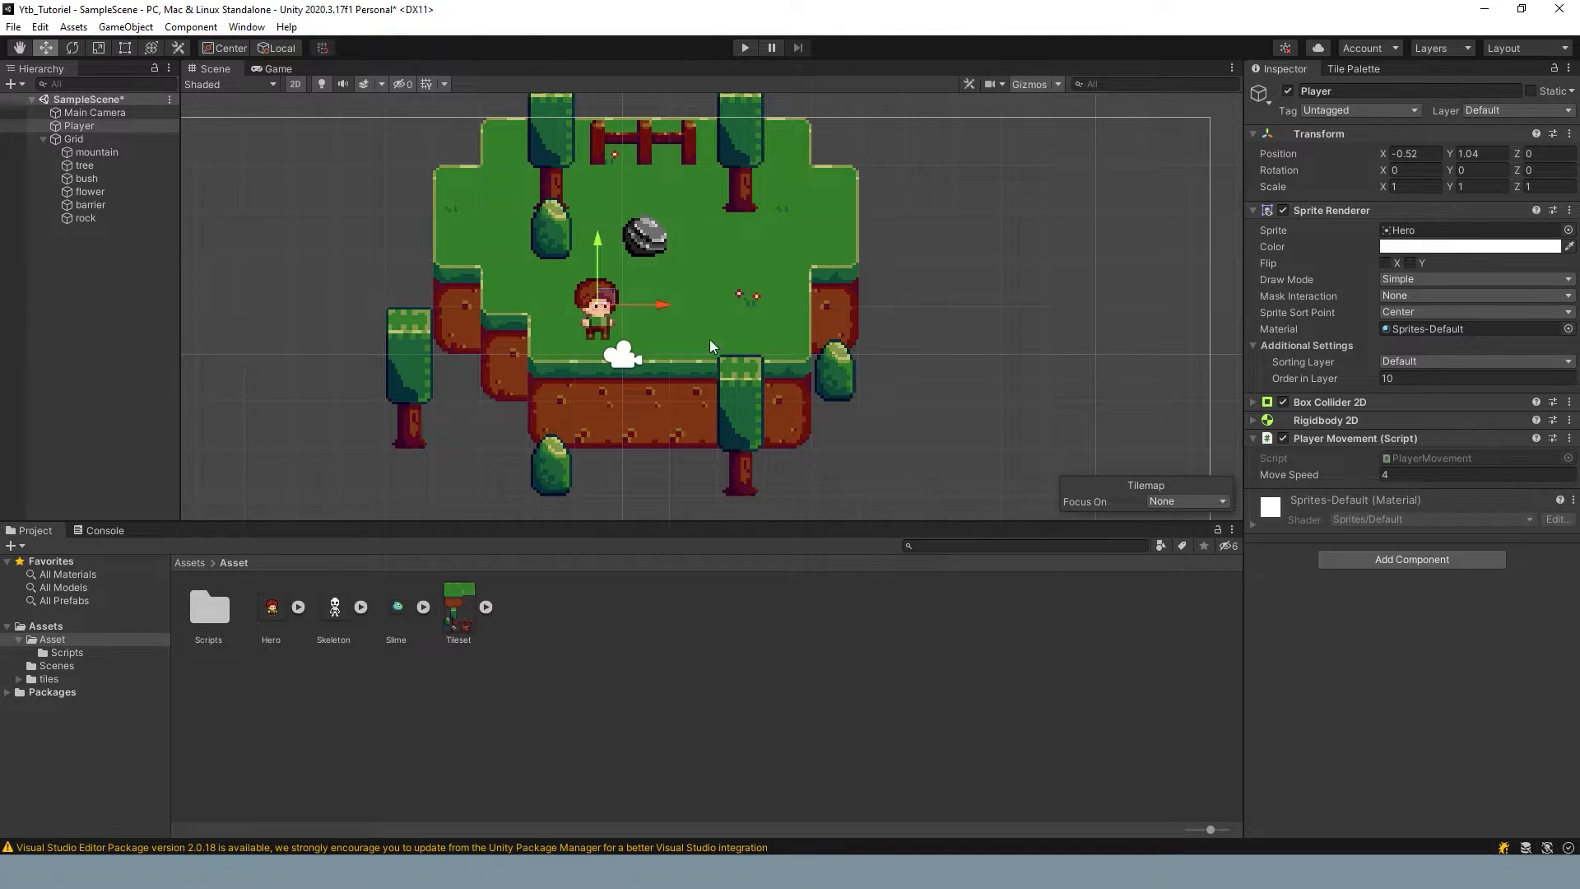
Step: Remove the Tilemap Collider 2D component from the tree tilemap
scroll(386, 342, "up", 3)
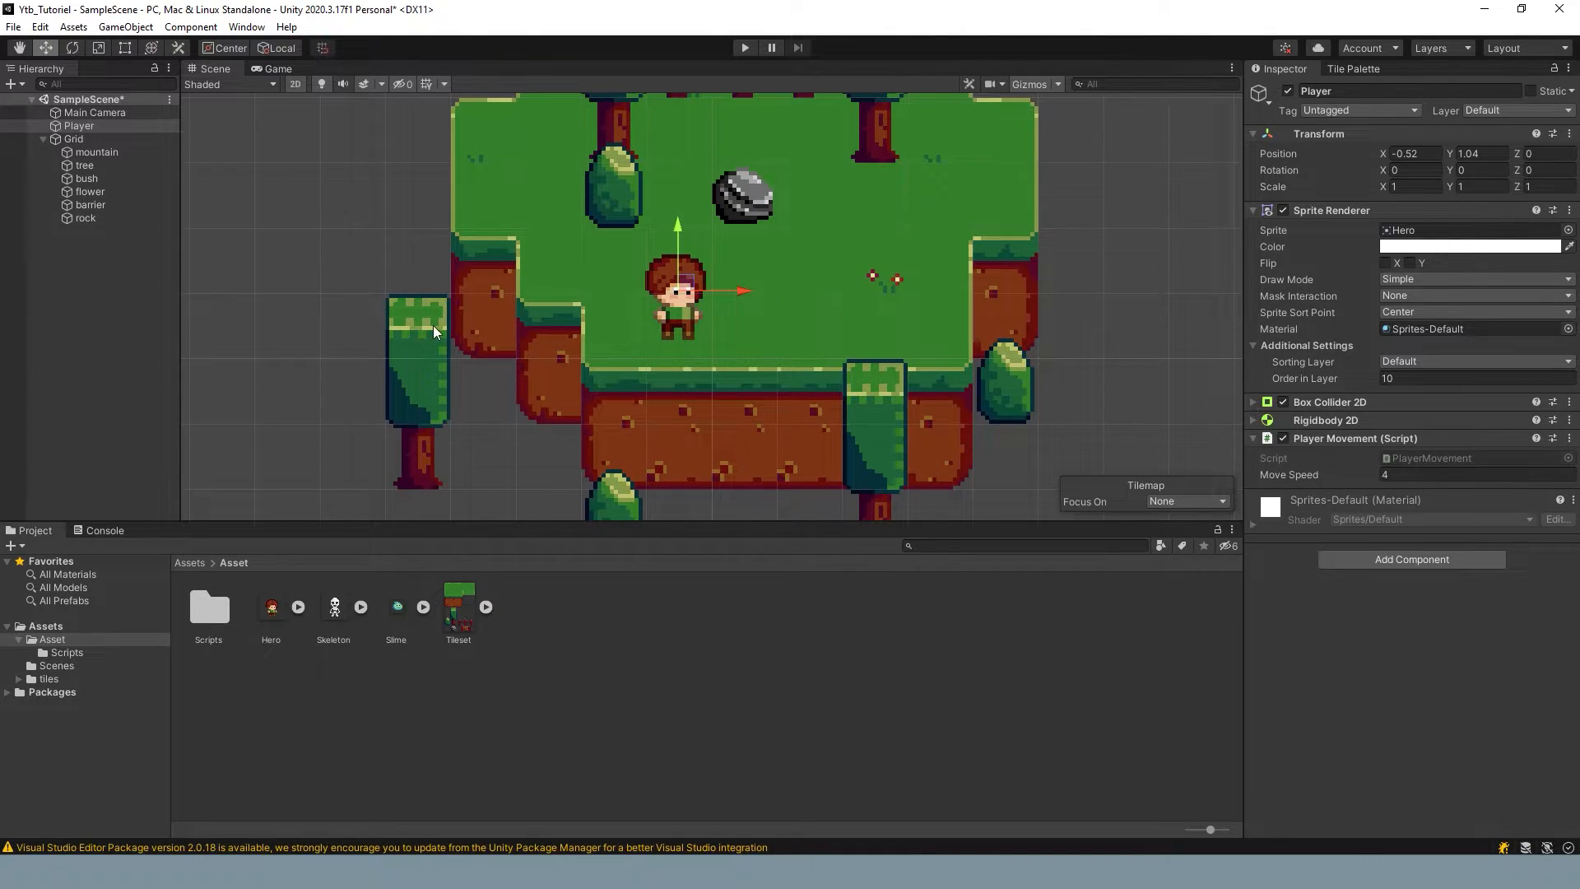
left_click(413, 428)
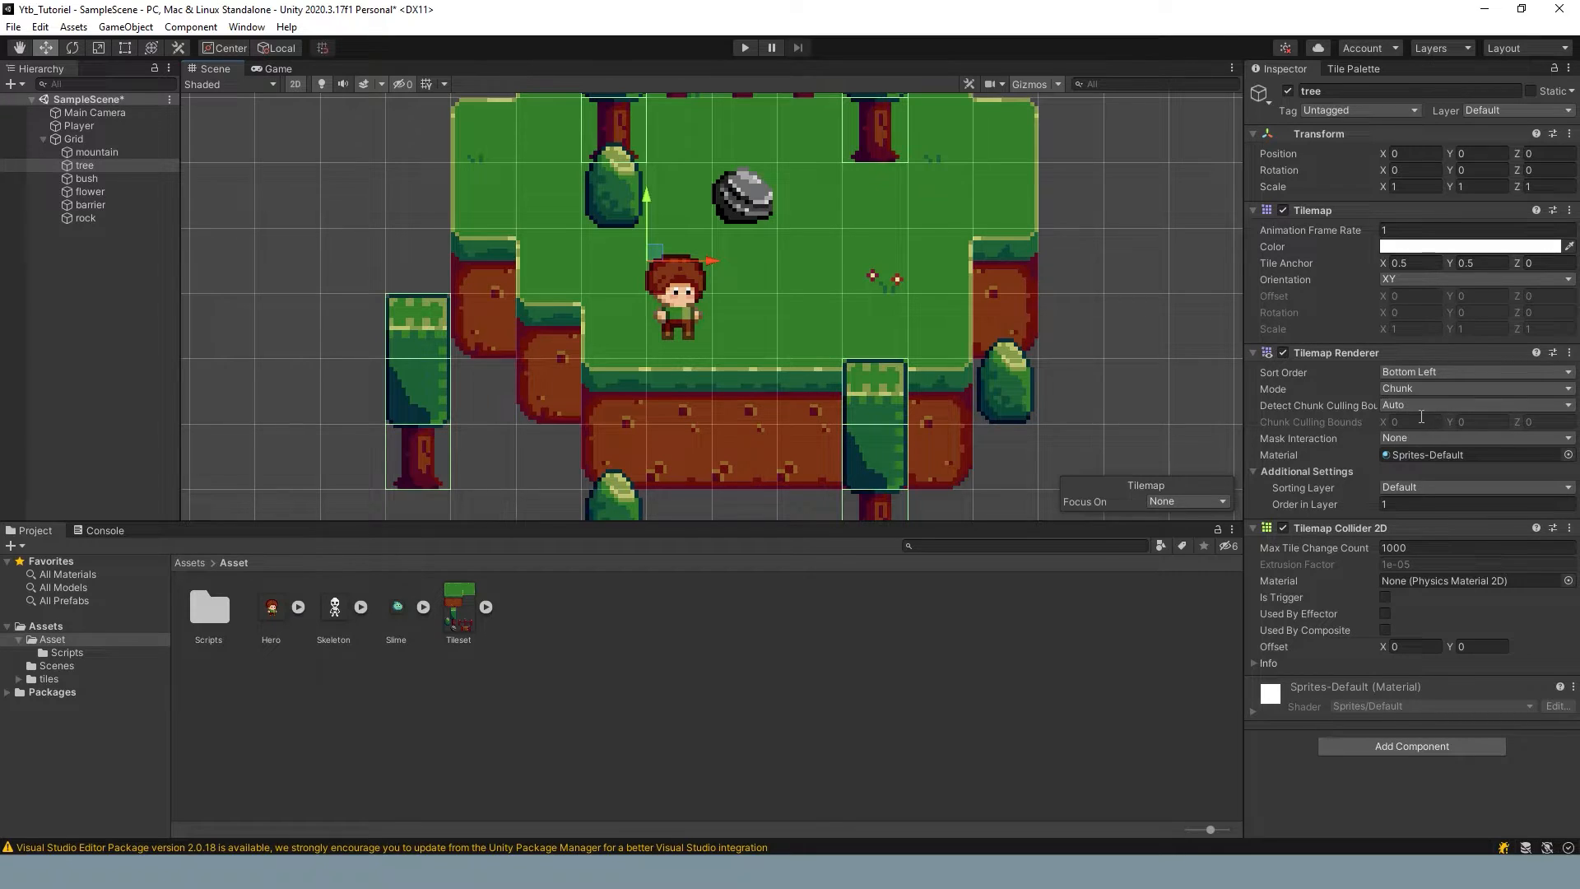
right_click(1328, 528)
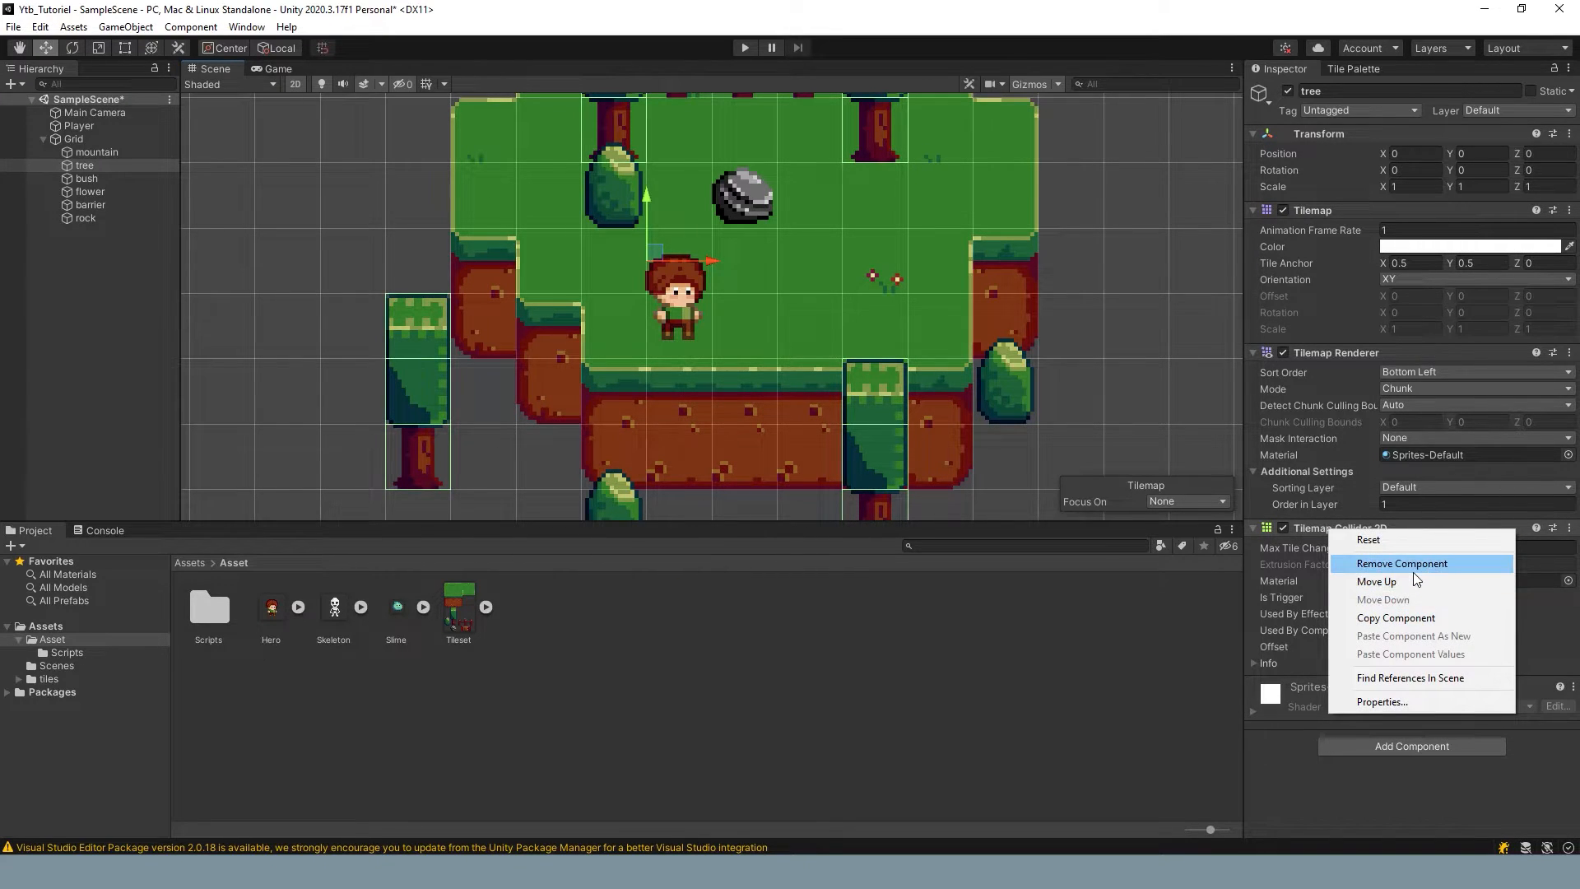
left_click(1412, 565)
scroll(852, 329, "down", 5)
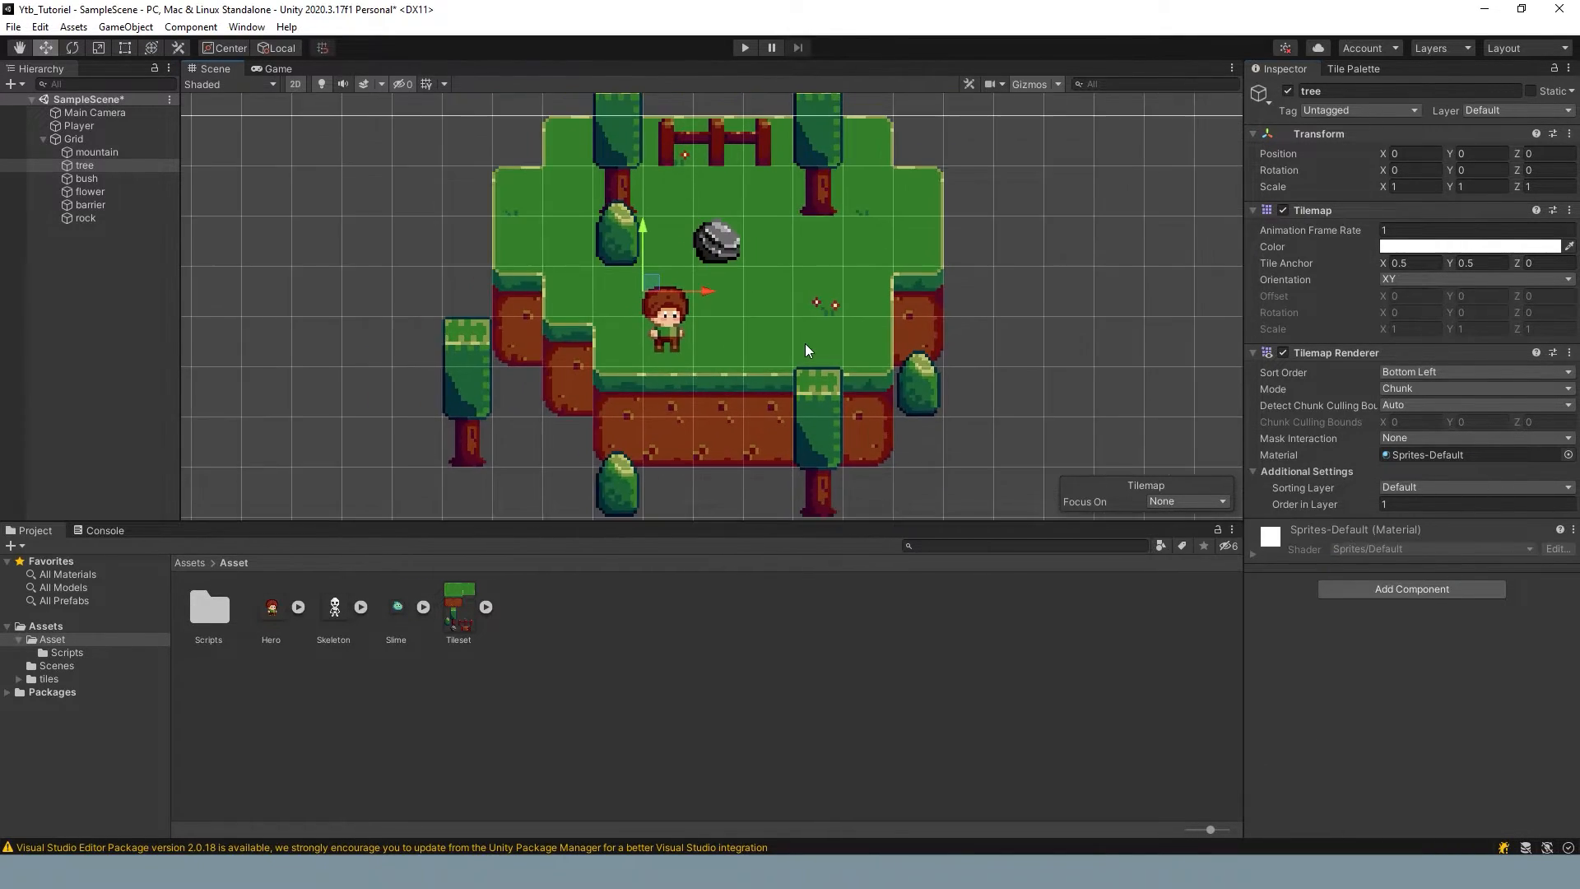
Step: Examine how the tree is split into tiles in the palette and into separate sprites in the Tileset
left_click(1350, 69)
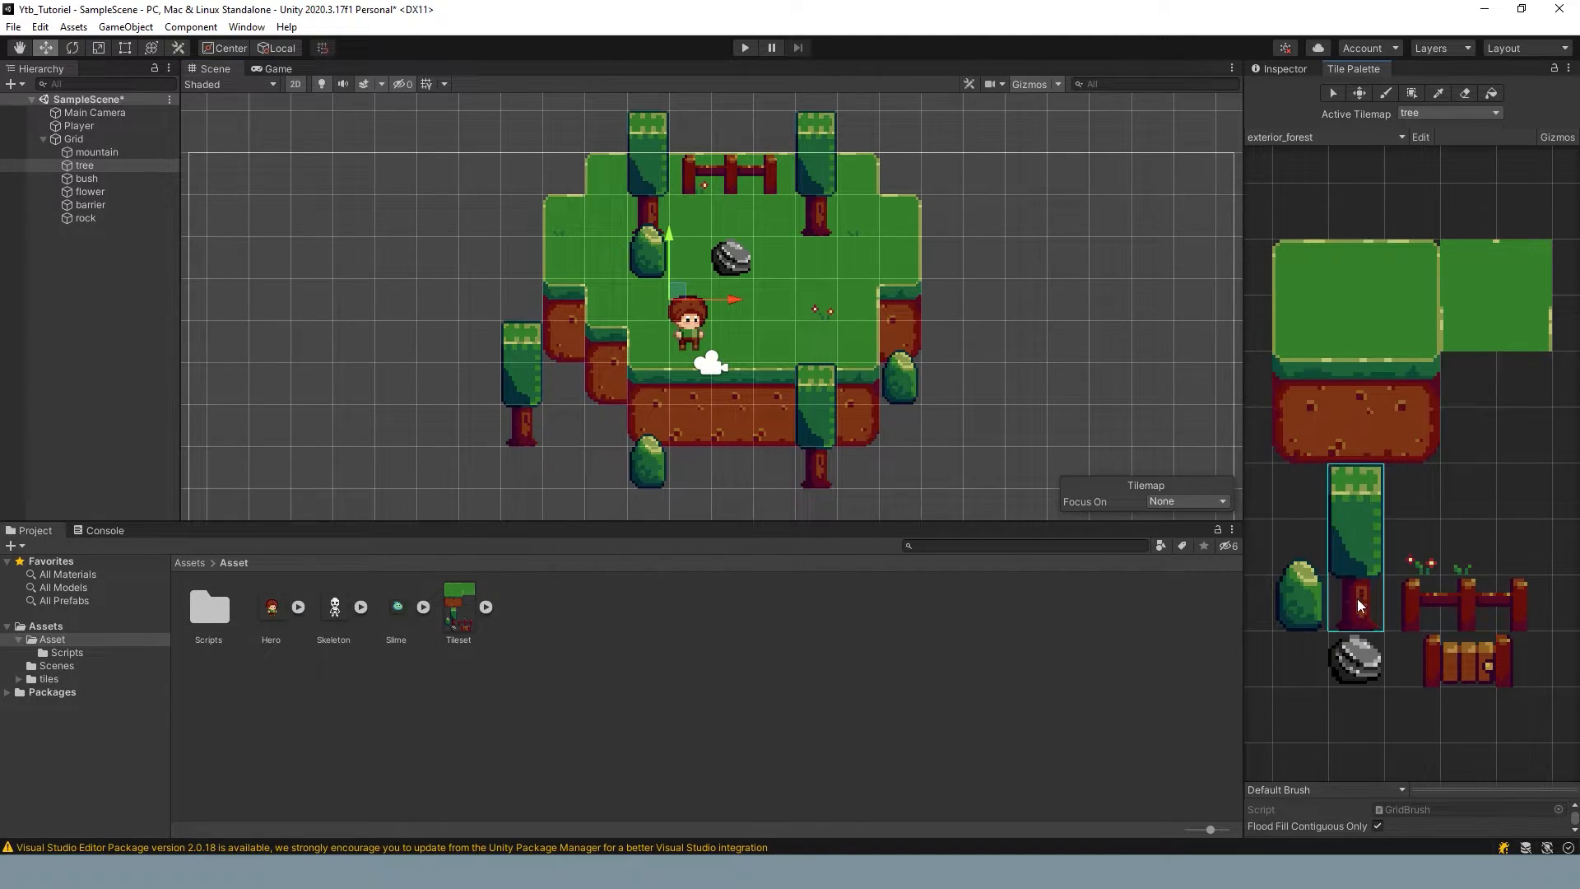
left_click(1356, 492)
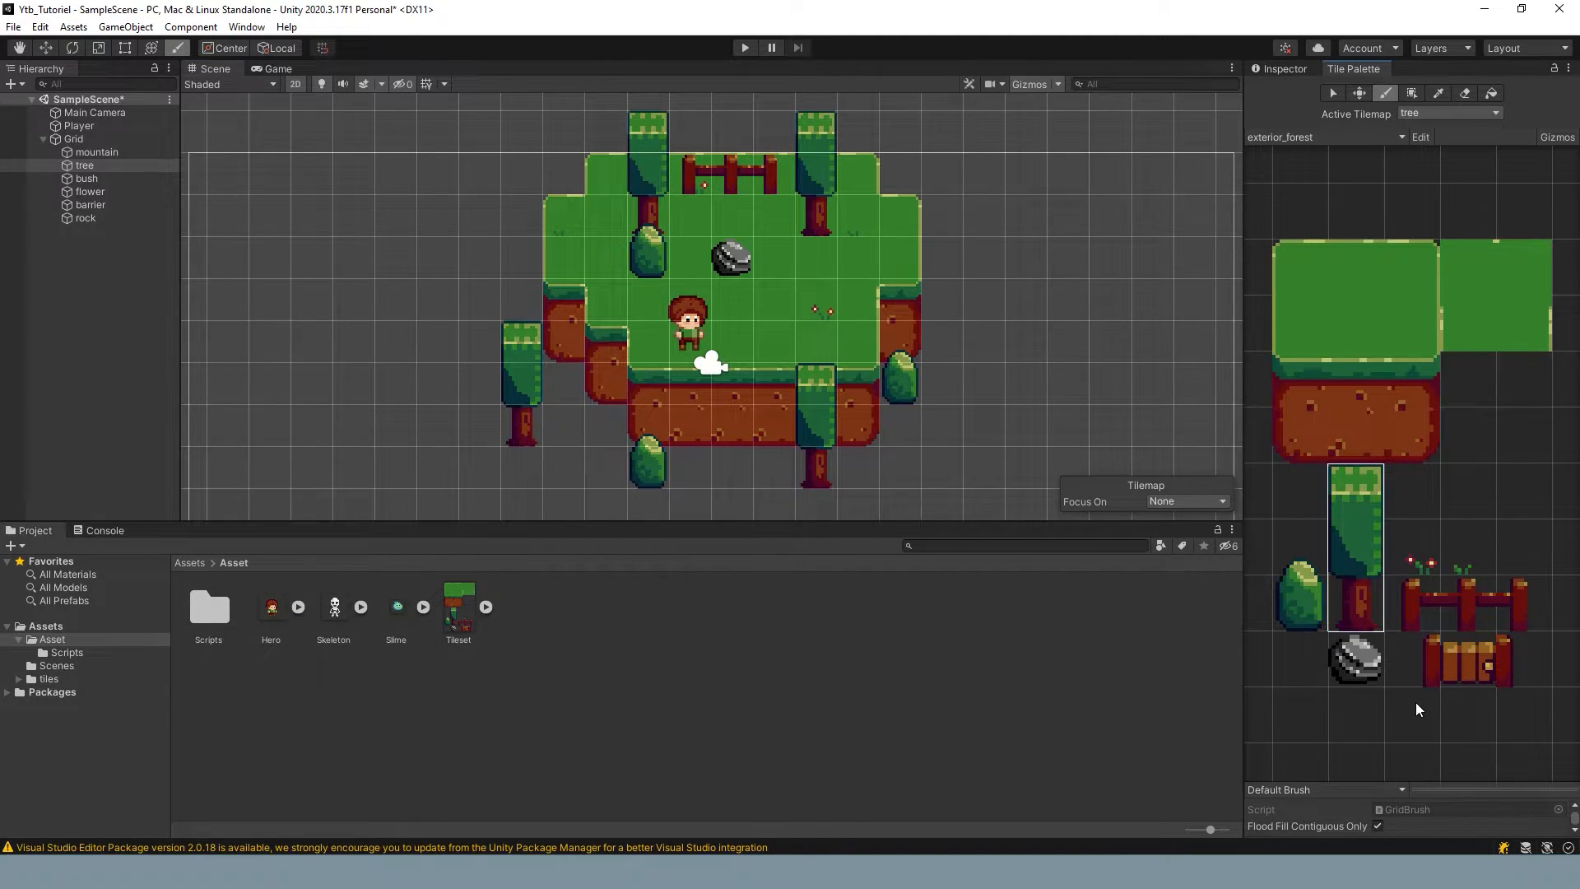
left_click(486, 608)
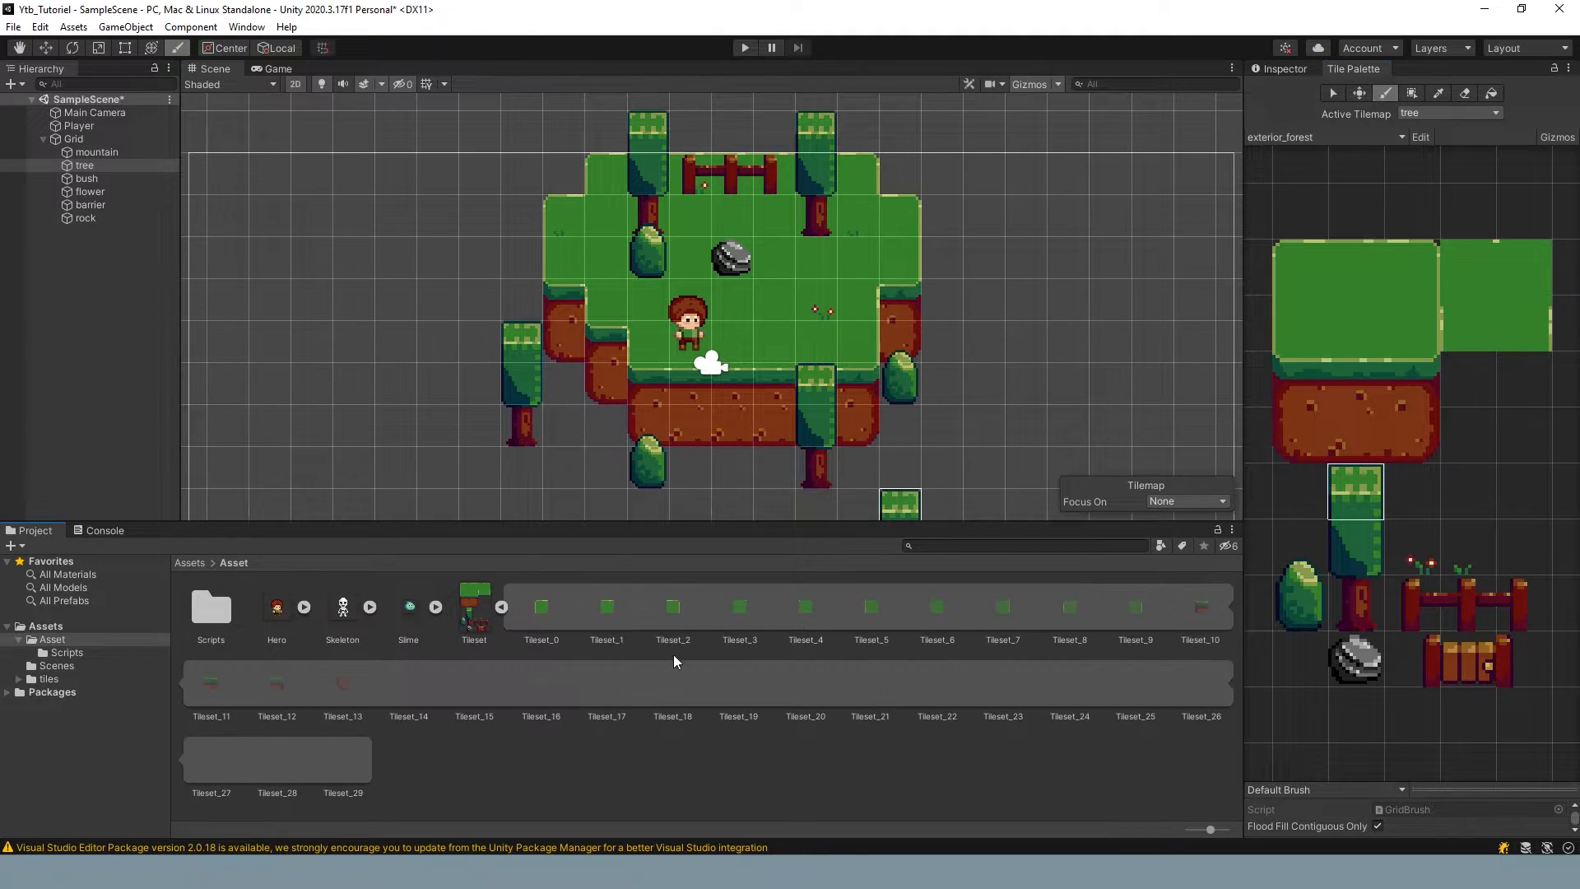
left_click(928, 691)
left_click(541, 685)
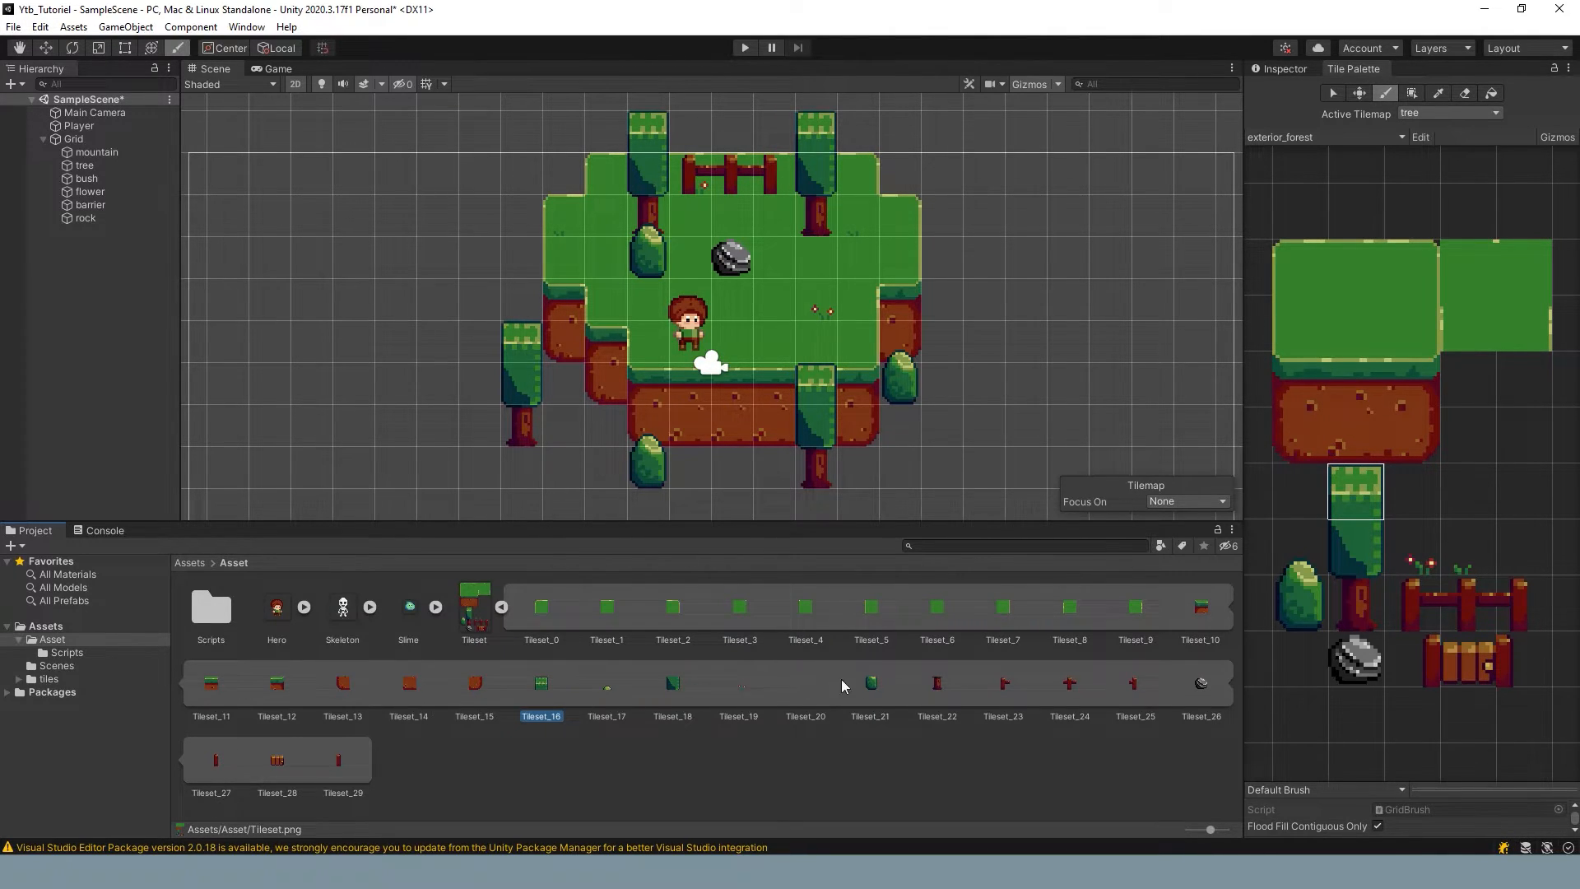
left_click(930, 689)
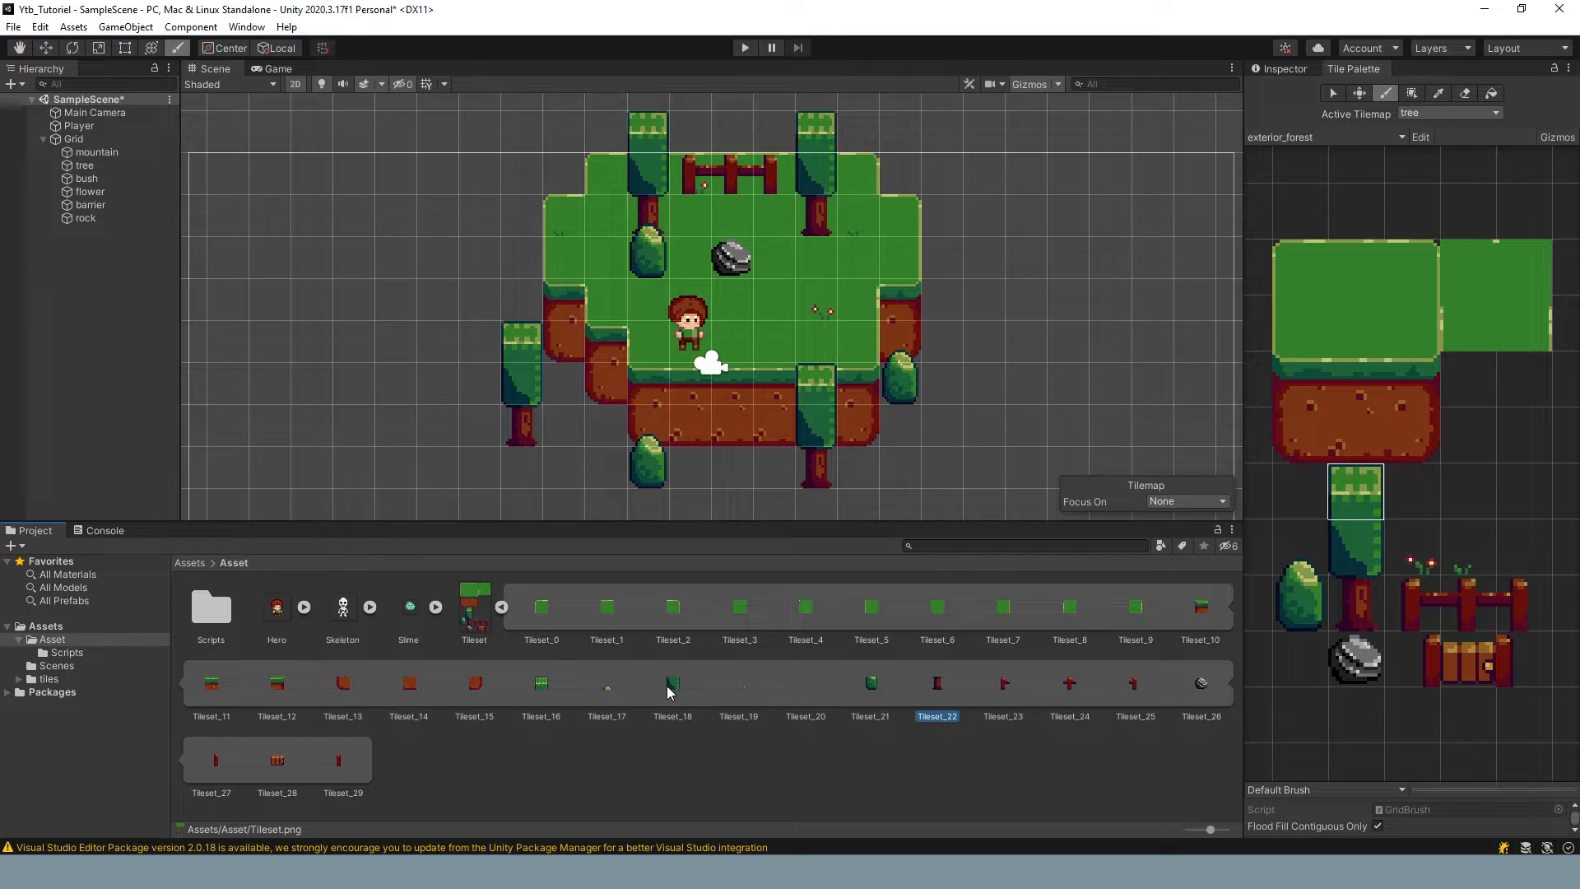
left_click(669, 689)
left_click(928, 689)
left_click(1333, 93)
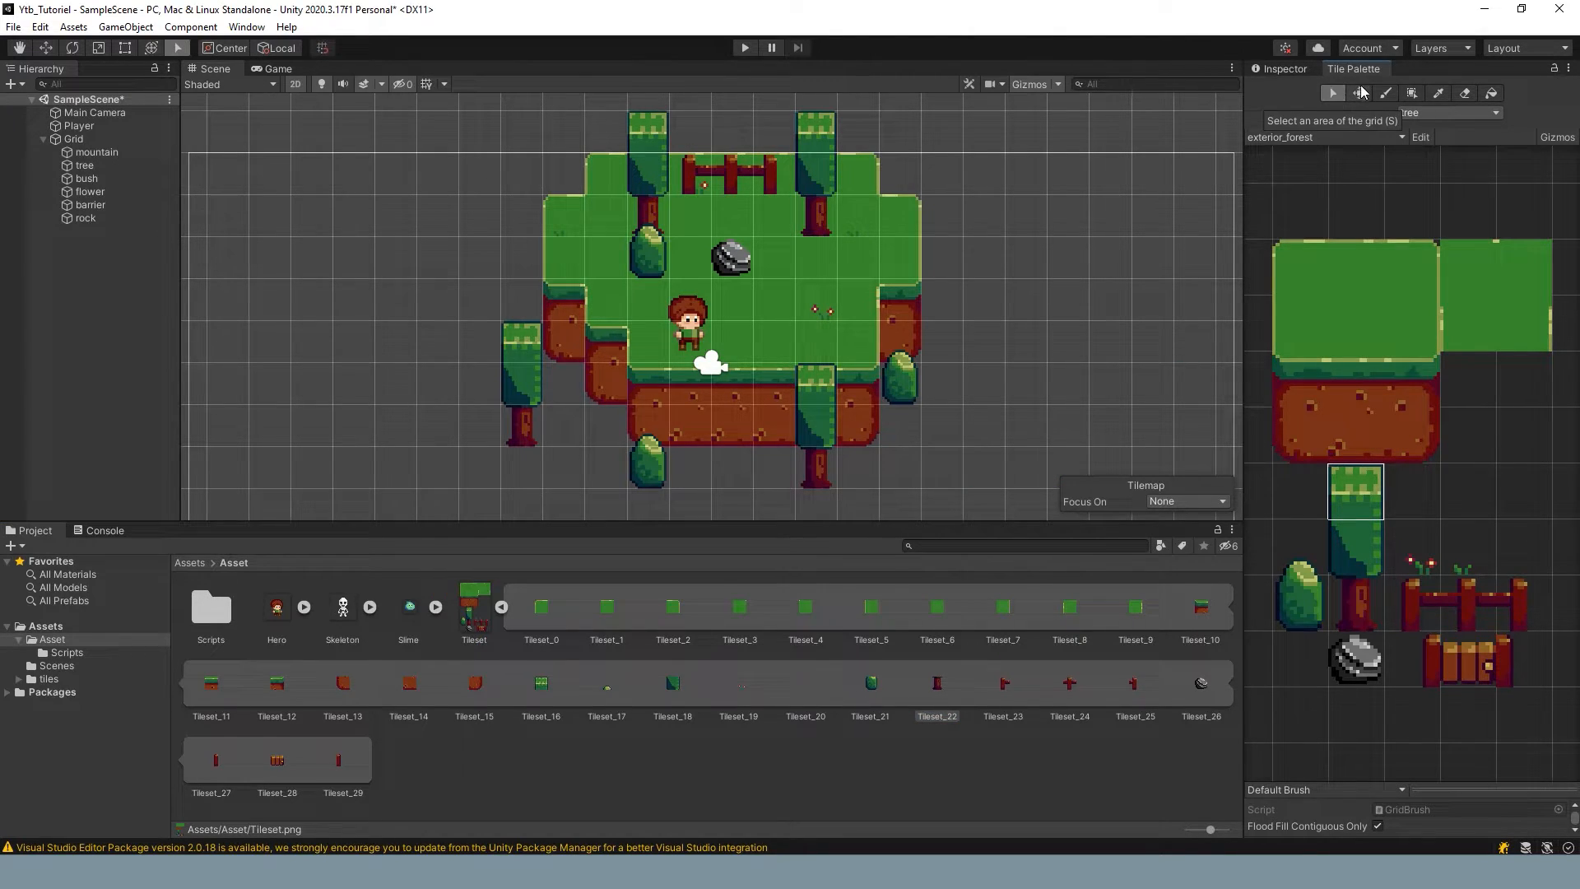
left_click(1280, 68)
left_click(74, 138)
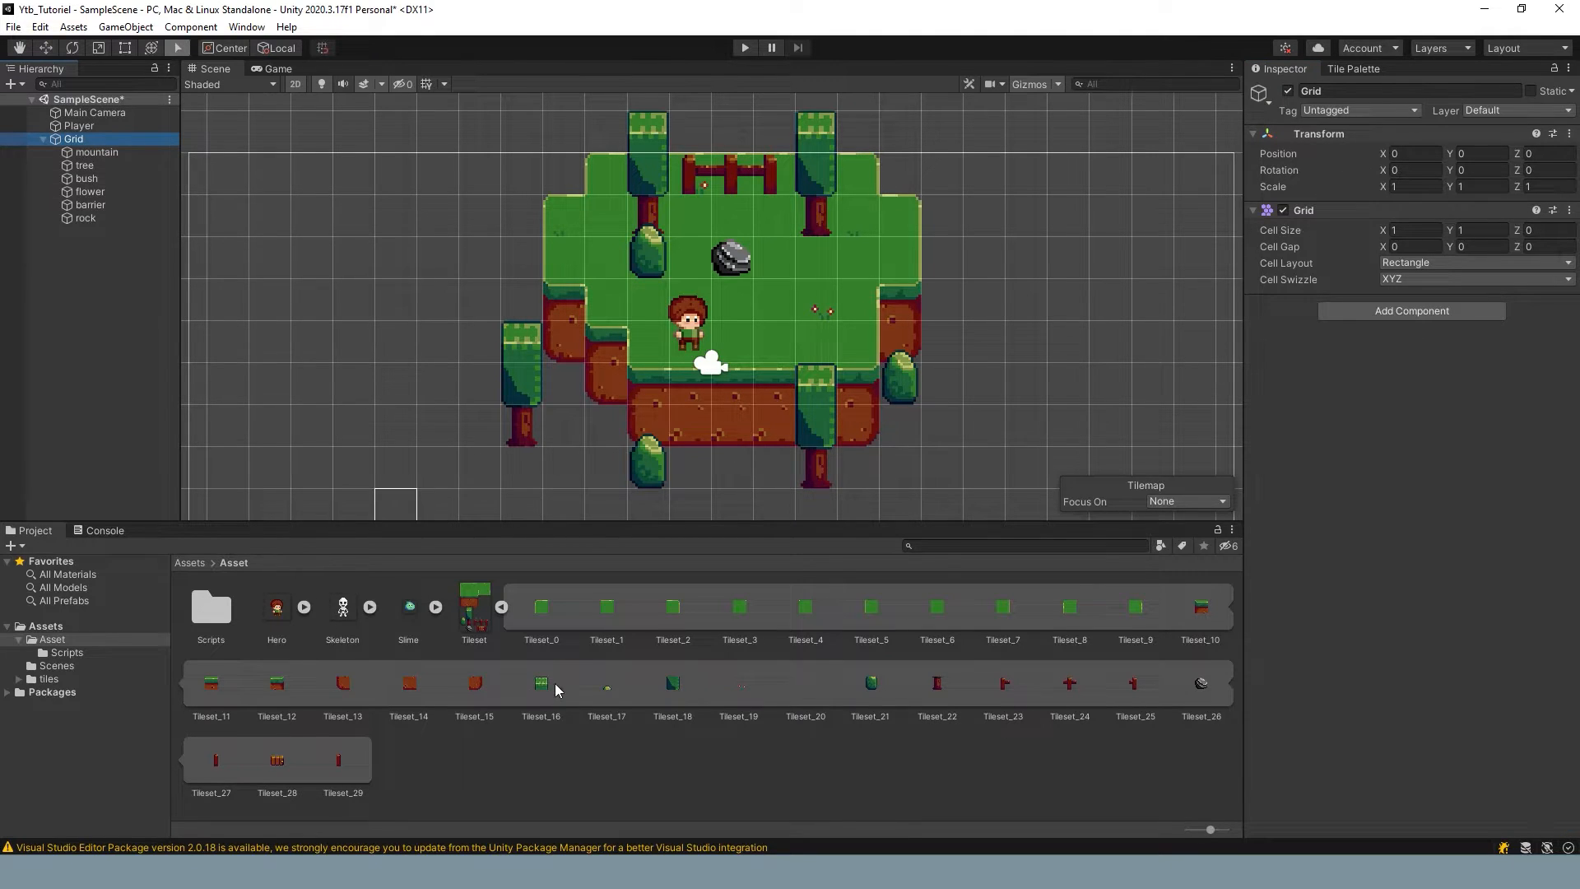
left_click(501, 607)
Step: Open the Tileset in the Sprite Editor and delete the separate slices covering the tree's foliage
left_click(474, 609)
left_click(1543, 276)
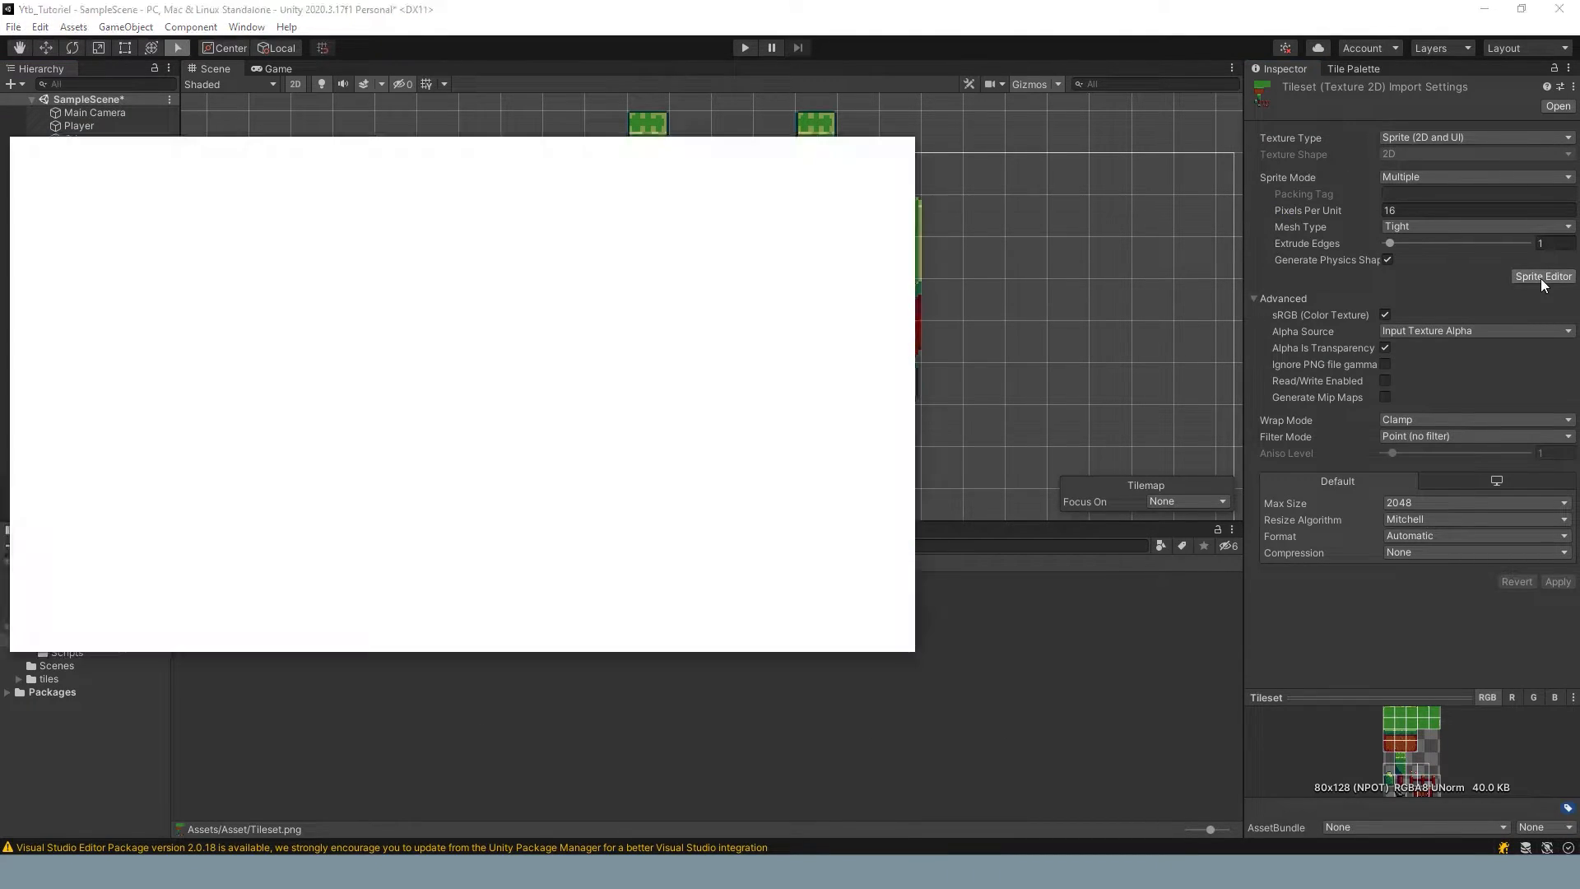
left_click_drag(413, 429, 465, 423)
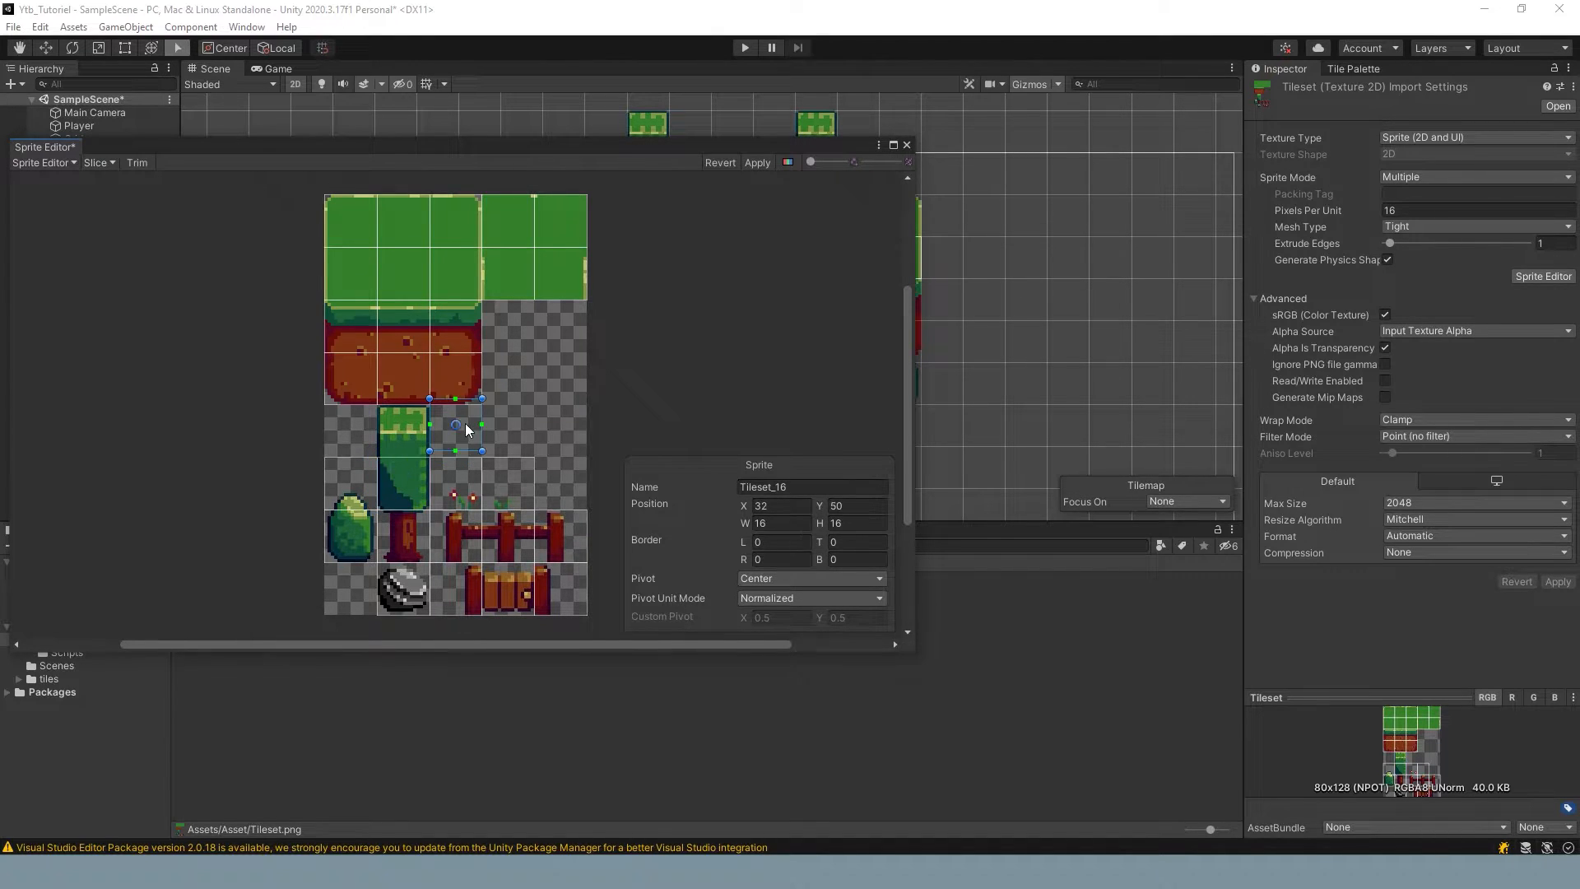
key("Delete")
Step: Extend the trunk slice Tileset_22 upward over the whole tree, apply the slicing and close the Sprite Editor
left_click(412, 525)
left_click_drag(411, 509, 411, 406)
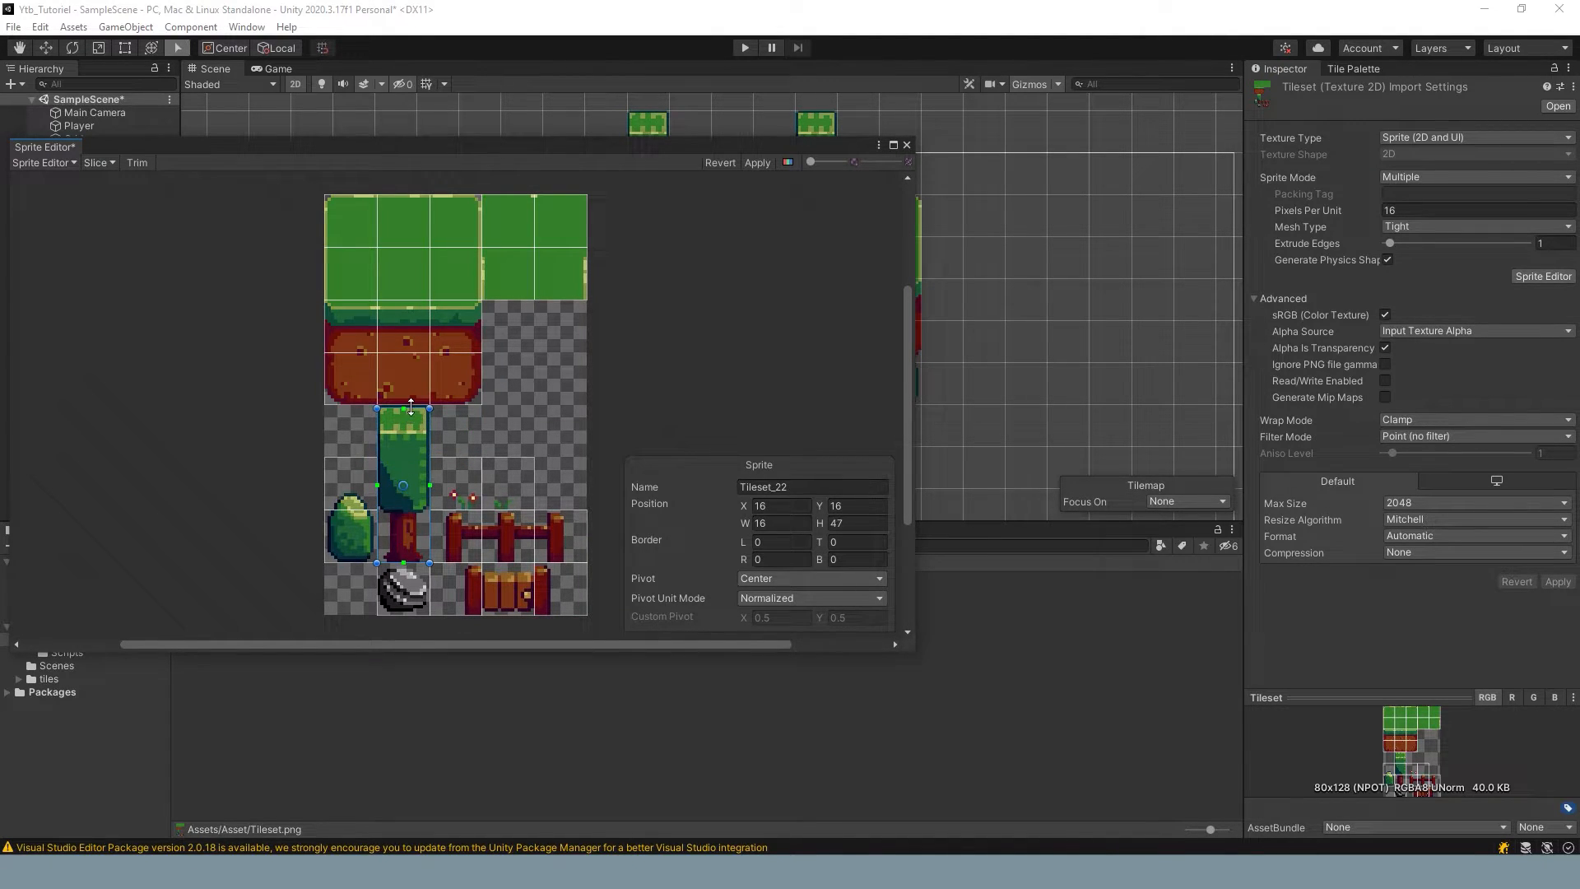
left_click(757, 163)
left_click(906, 145)
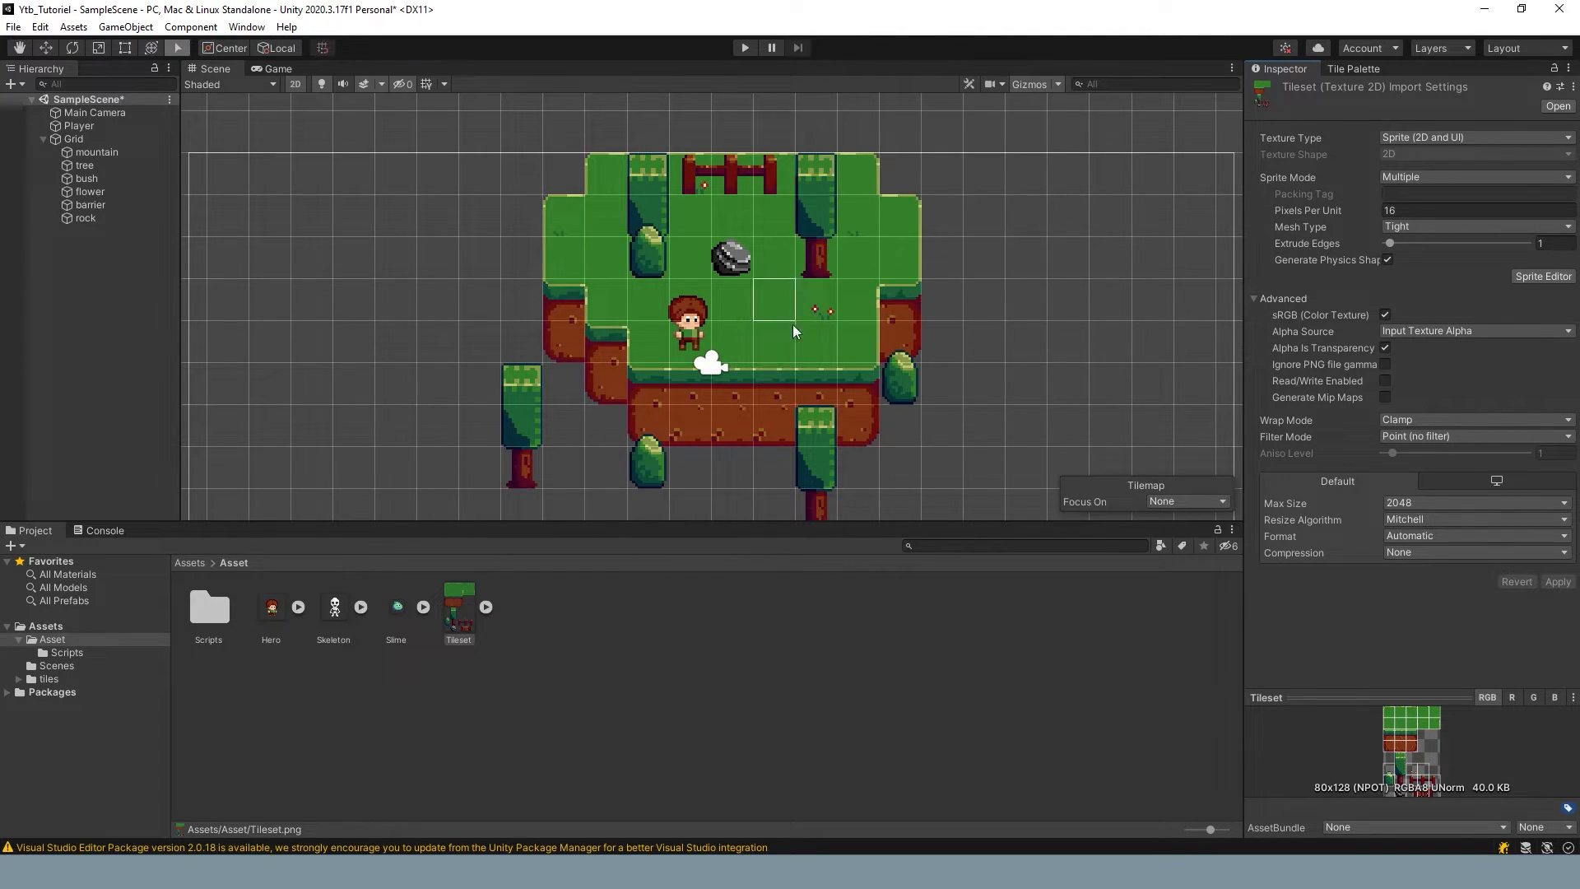
Step: Place the whole-tree sprite Tileset_22 in the scene on the empty area west of the map
middle_click_drag(842, 398, 840, 327)
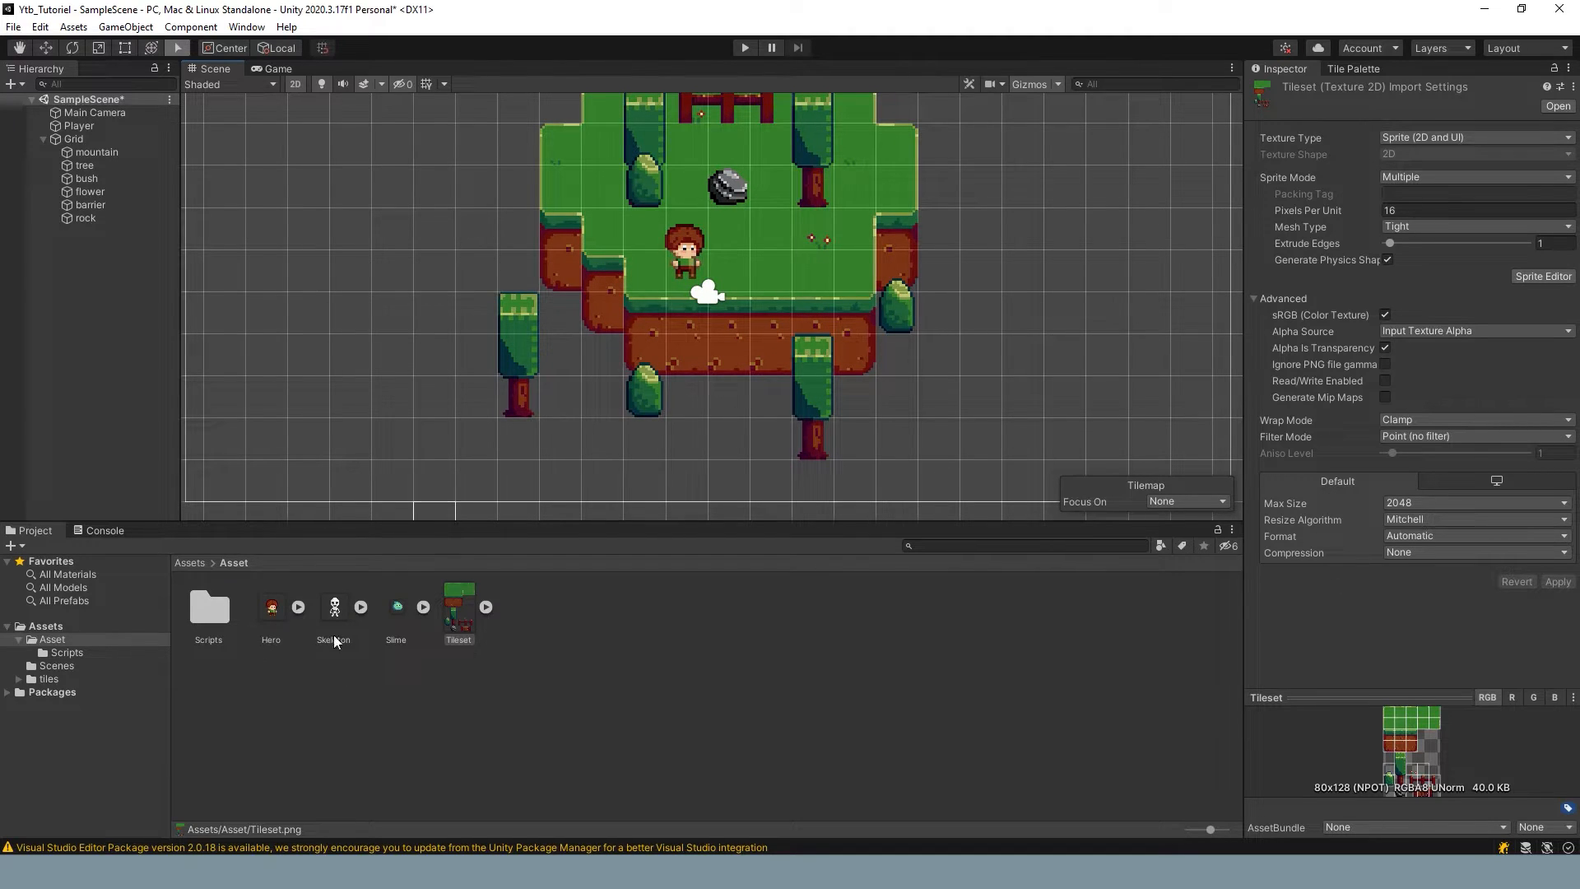
left_click(485, 607)
left_click(807, 683)
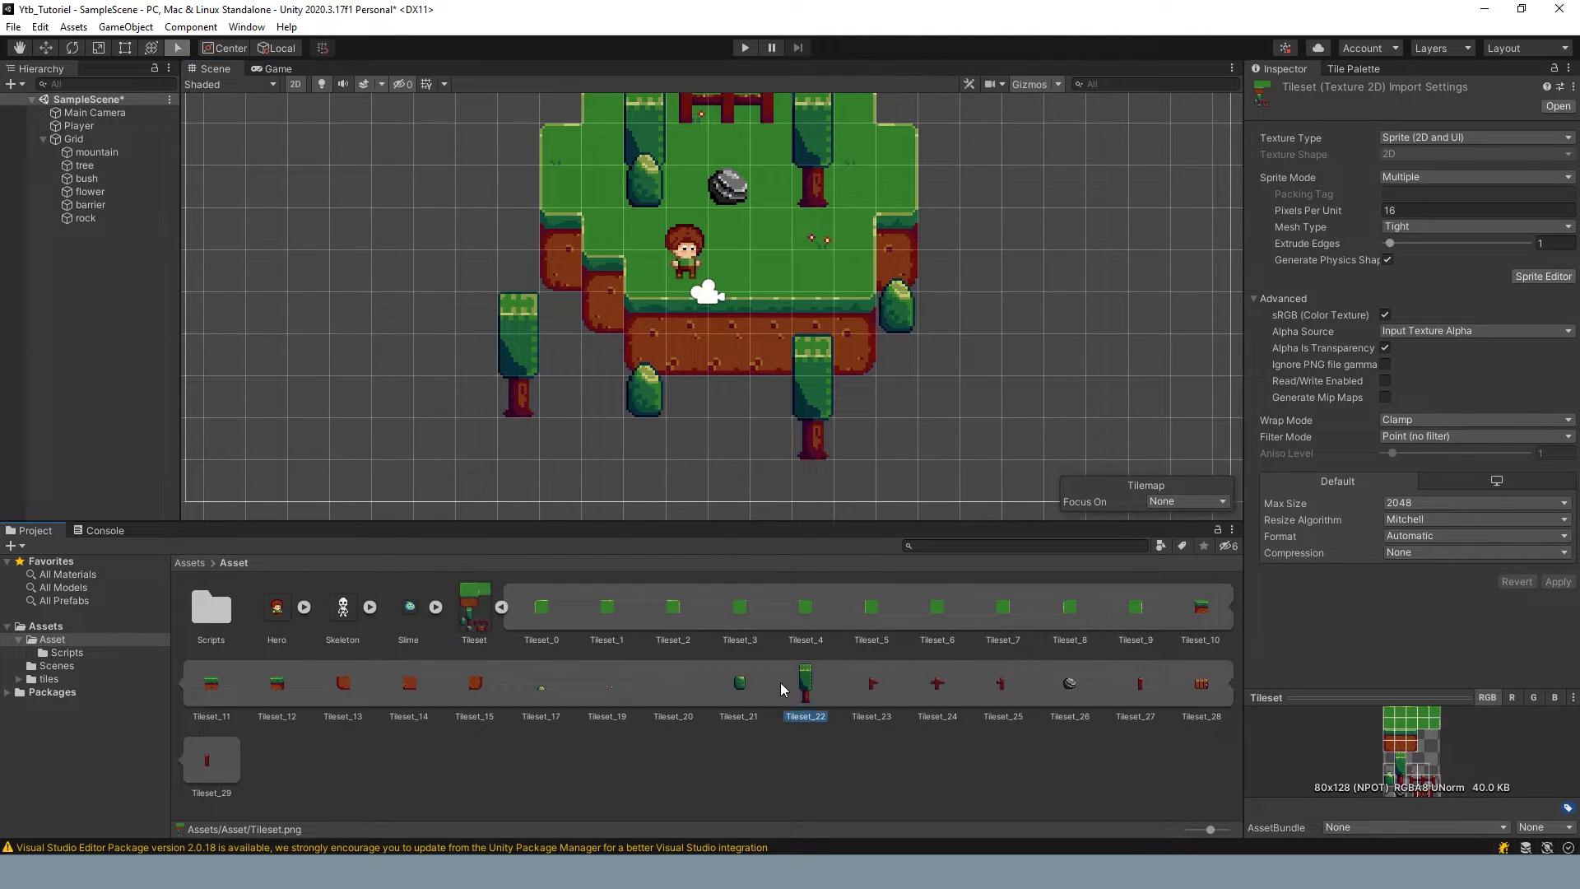
left_click_drag(811, 694, 353, 321)
scroll(353, 321, "up", 5)
Step: Rename the newly placed tree object as prefab_tree
left_click(95, 232)
double_click(83, 234)
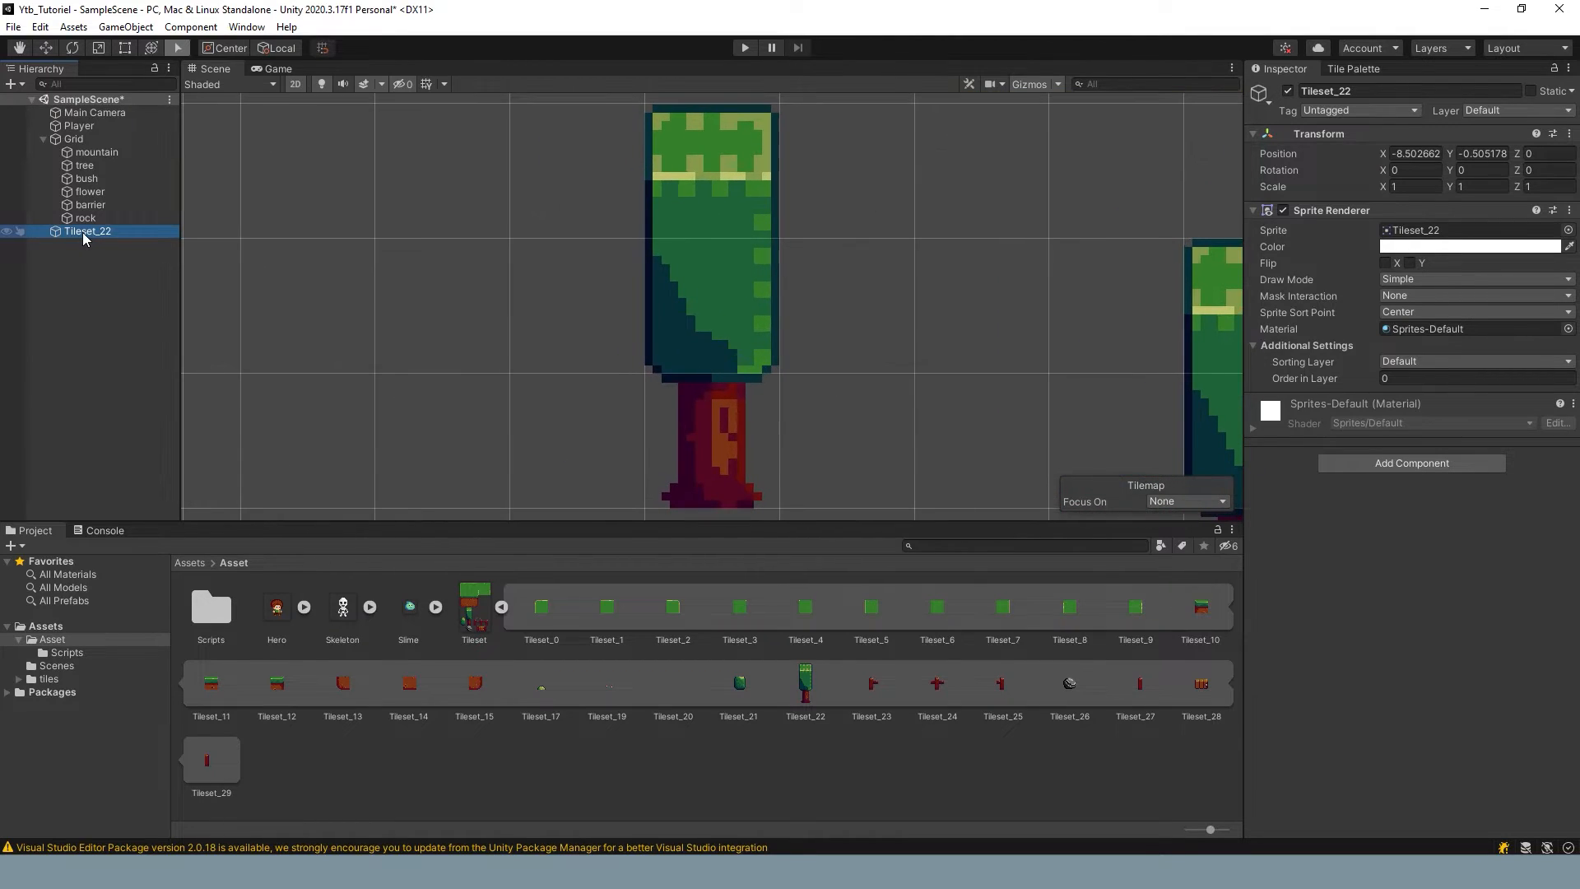
left_click(82, 232)
type("prefab")
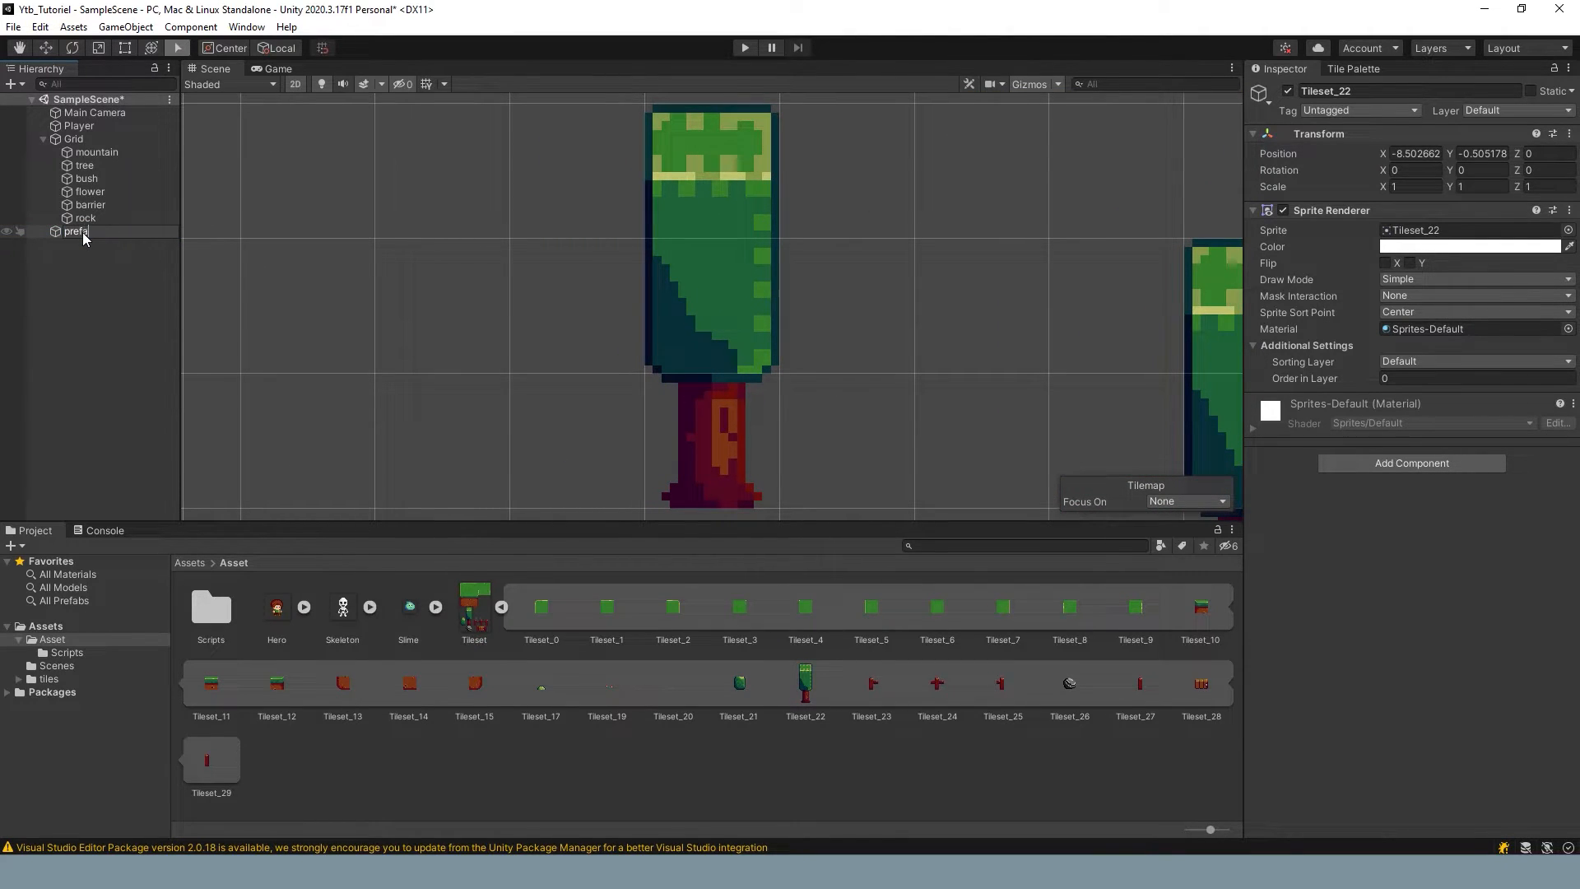
type("_tree")
key("Return")
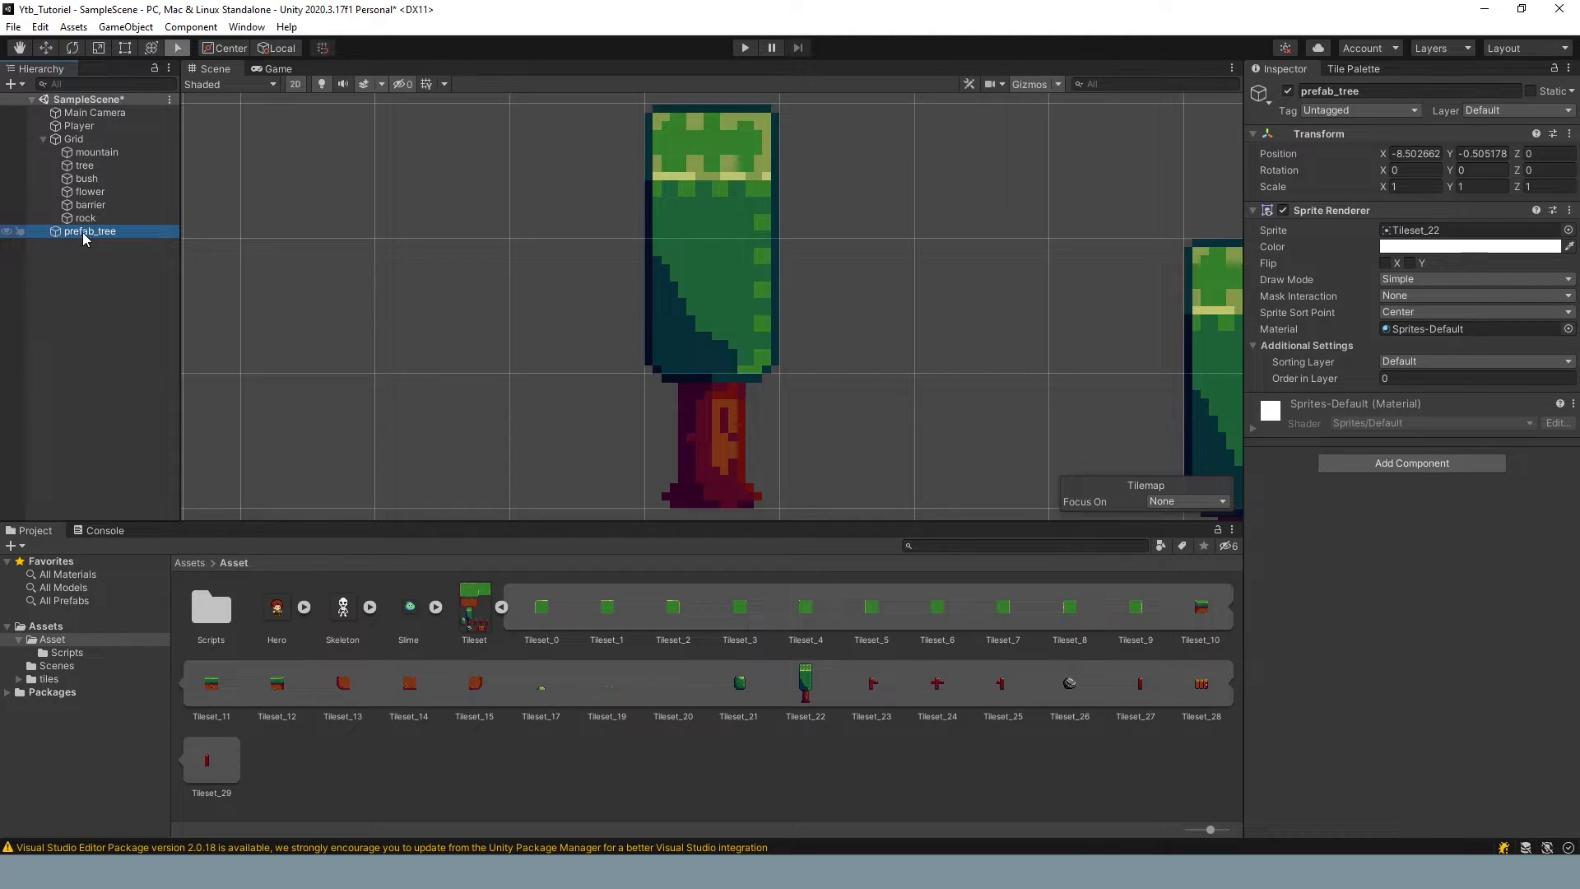
Step: Create a folder named Prefabs inside the Asset folder and open it
left_click(501, 606)
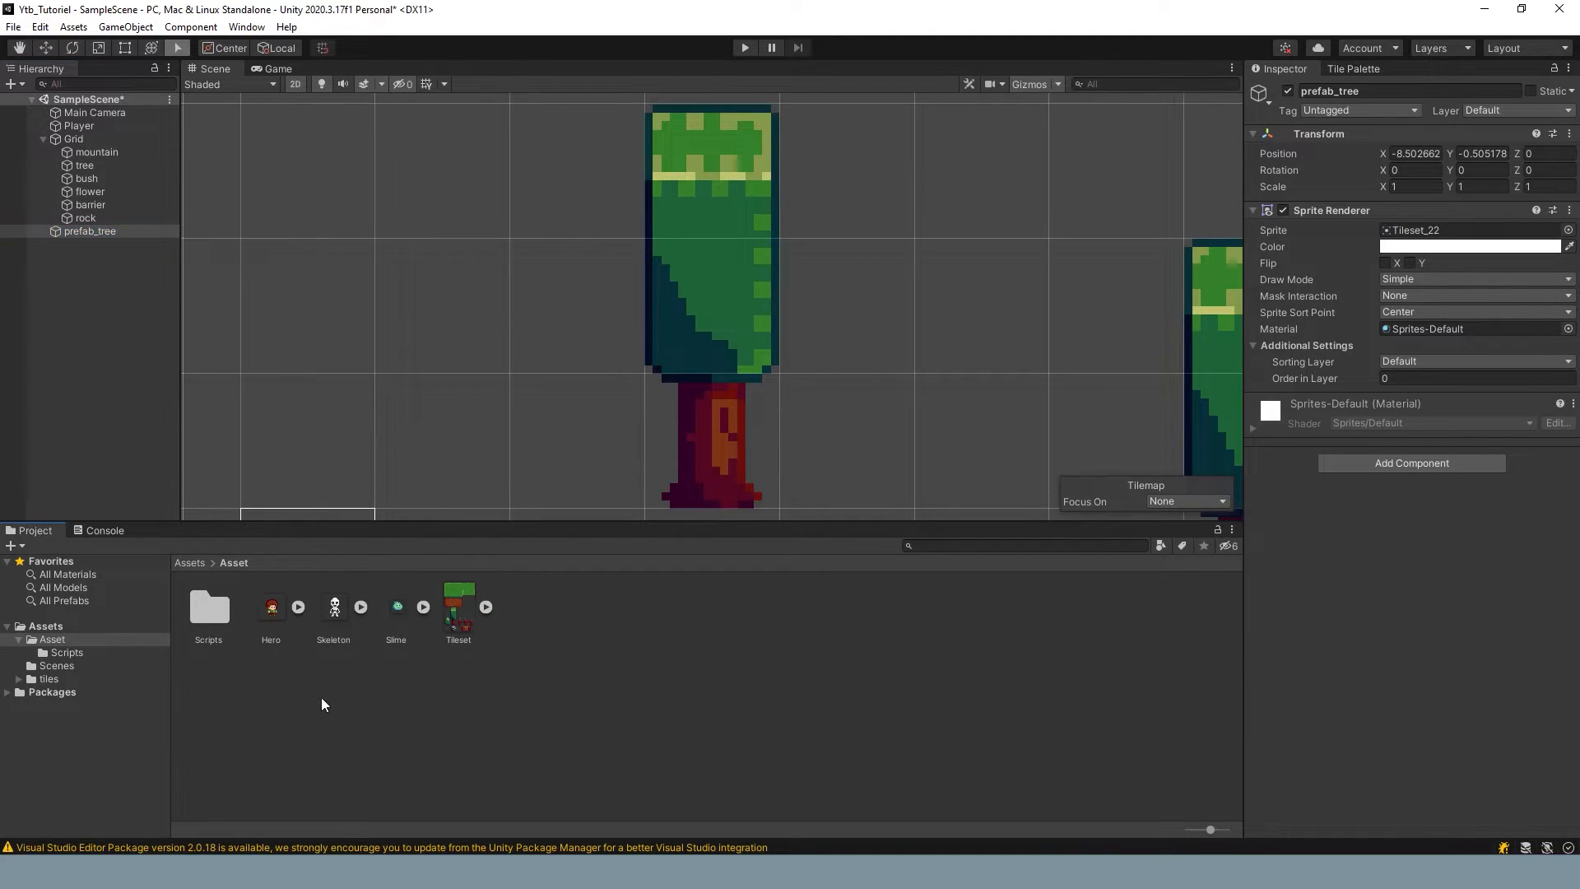
left_click(18, 640)
left_click(48, 639)
left_click(19, 640)
right_click(58, 641)
mouse_move(174, 206)
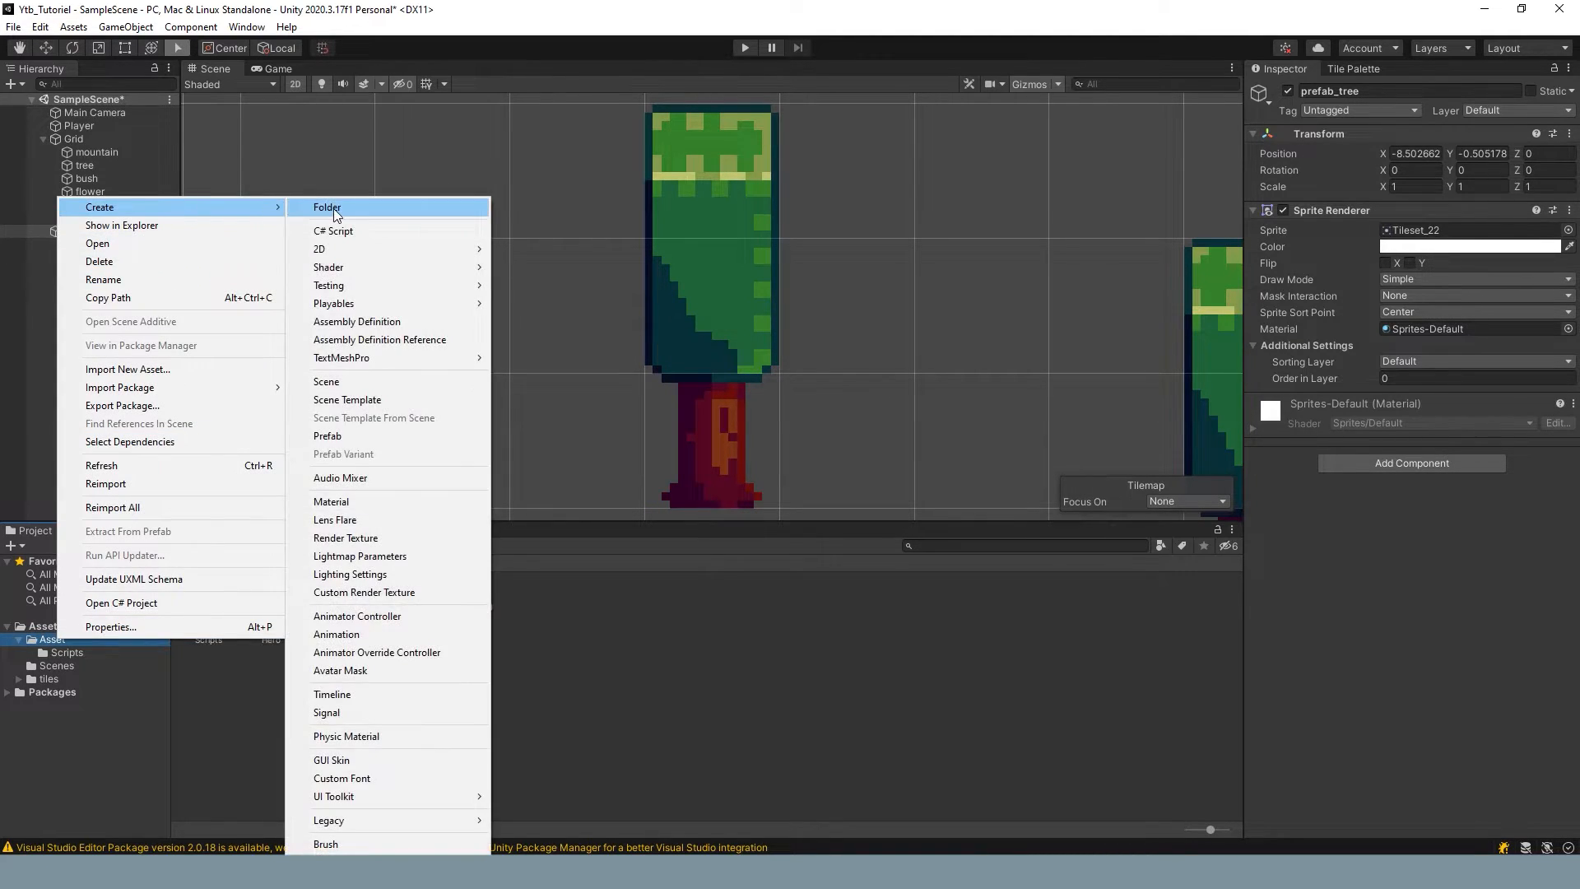
left_click(333, 209)
type("prefabs")
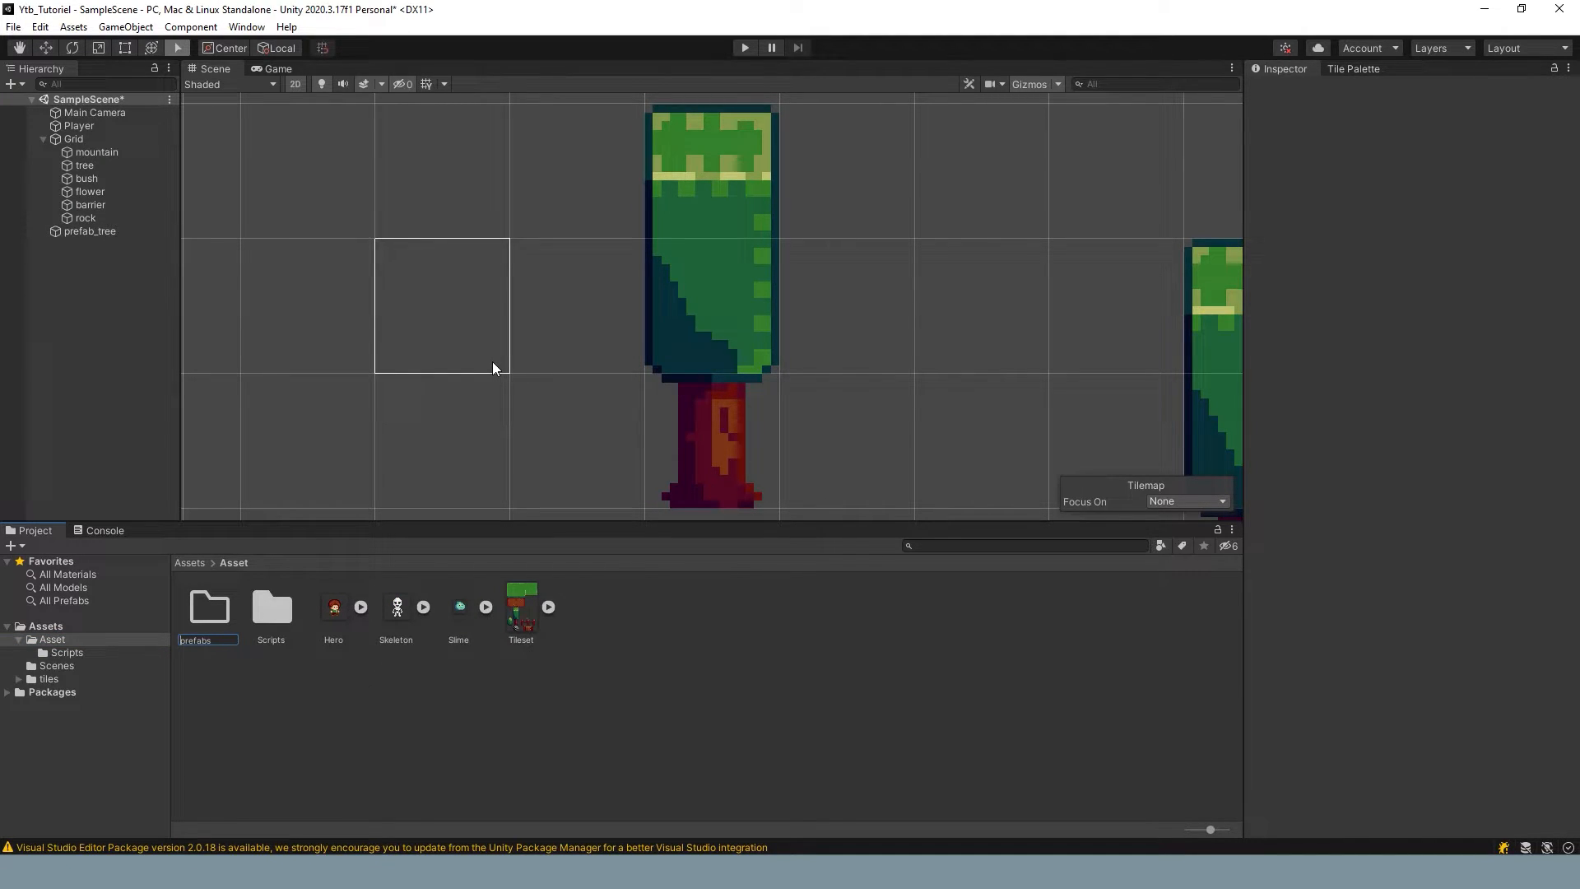
key("Return")
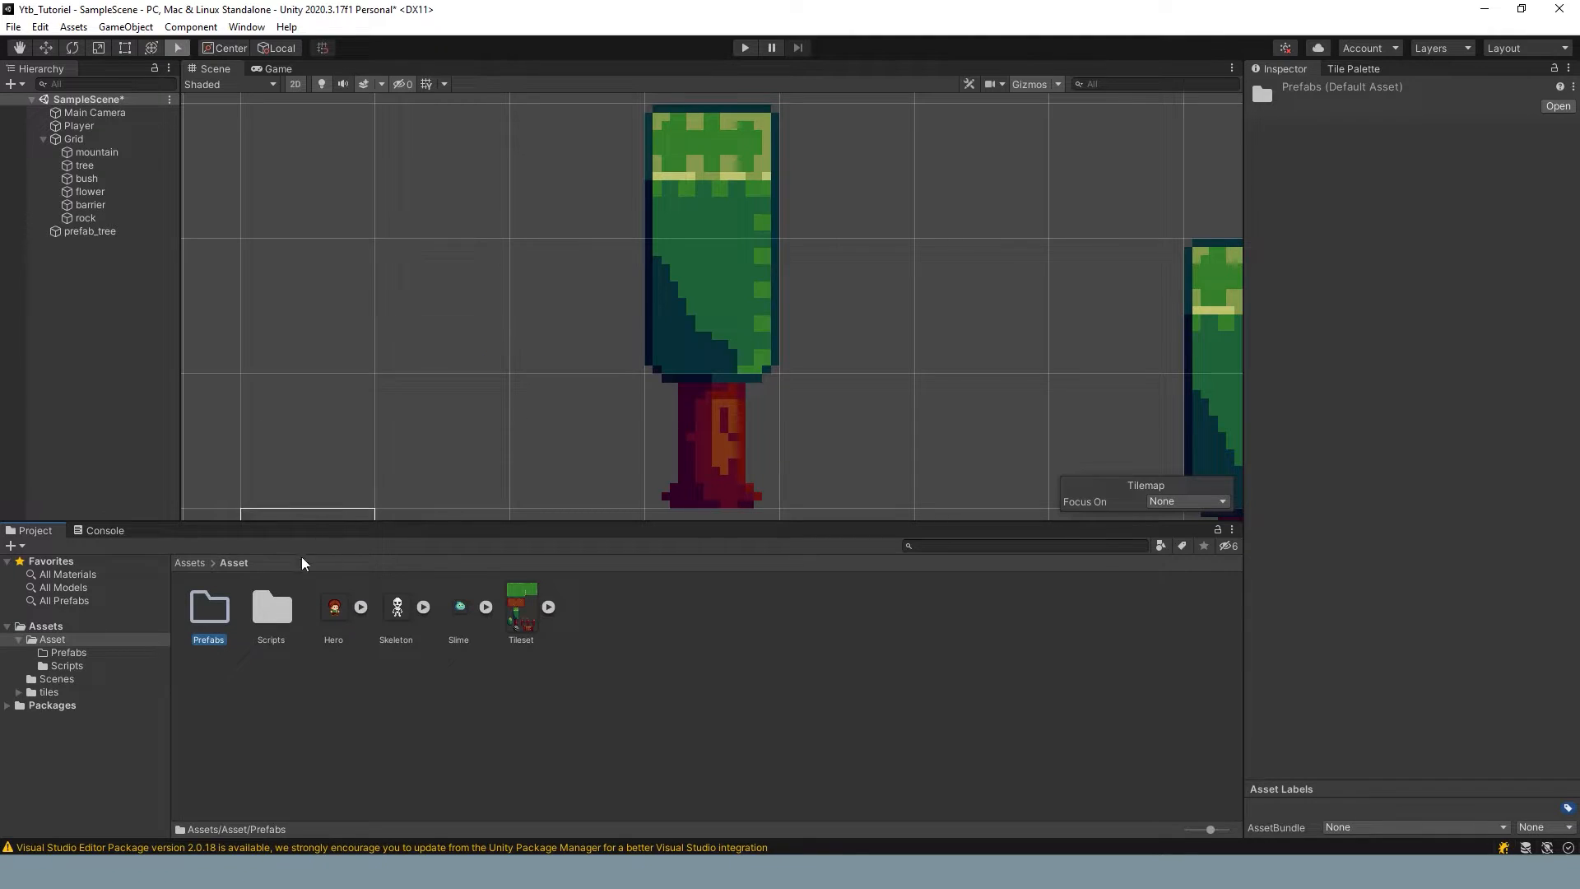
double_click(211, 618)
Step: Rename the prefab_tree object as tree
scroll(536, 369, "down", 1)
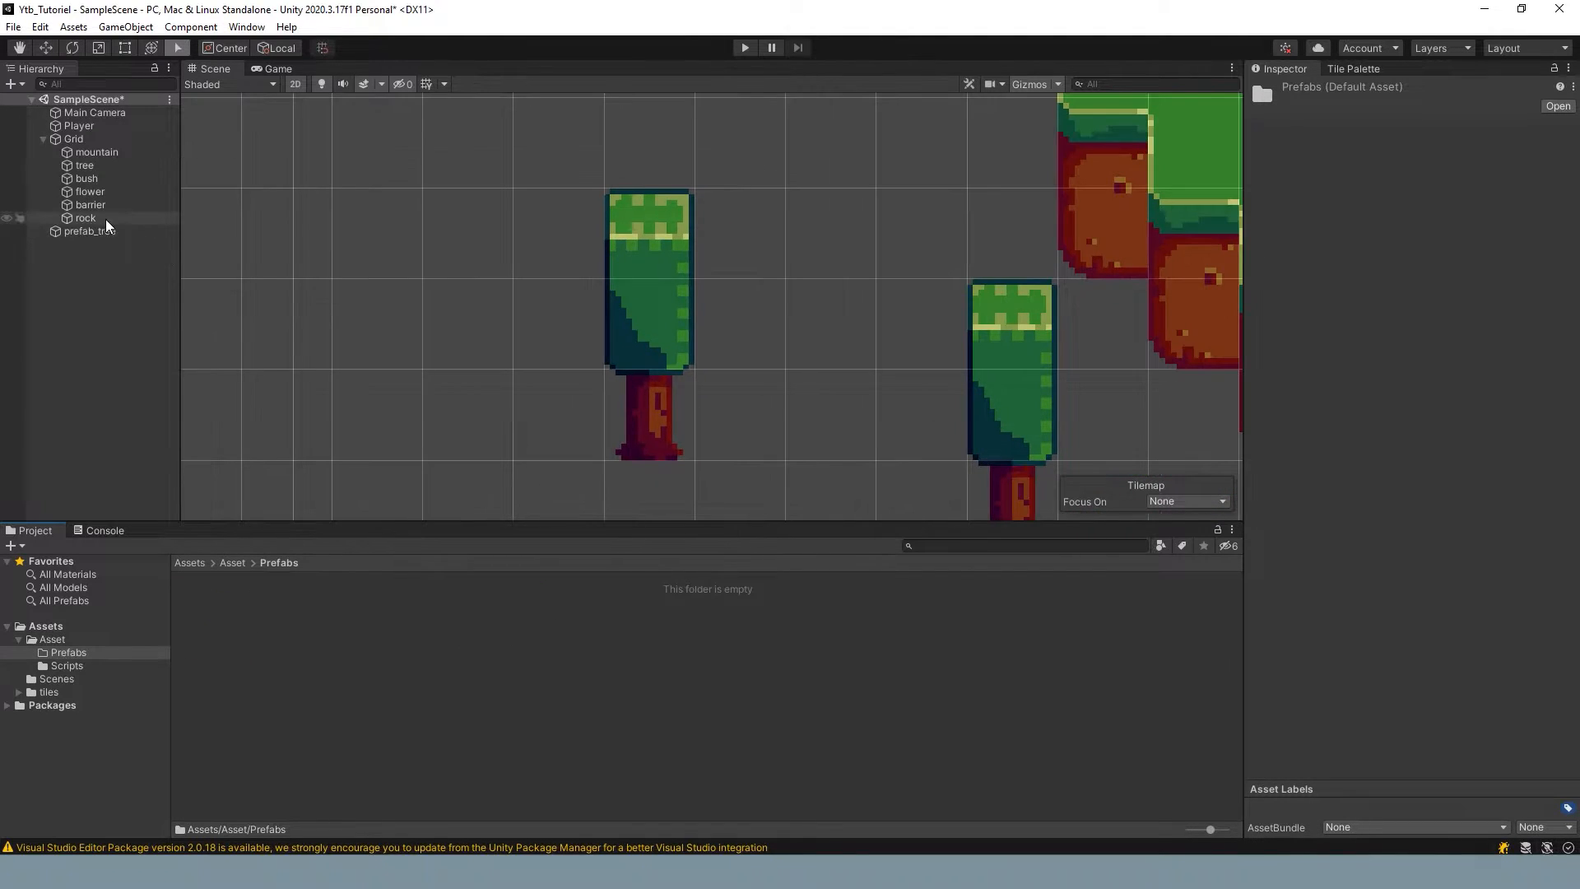
left_click(97, 232)
left_click(96, 232)
type("tree")
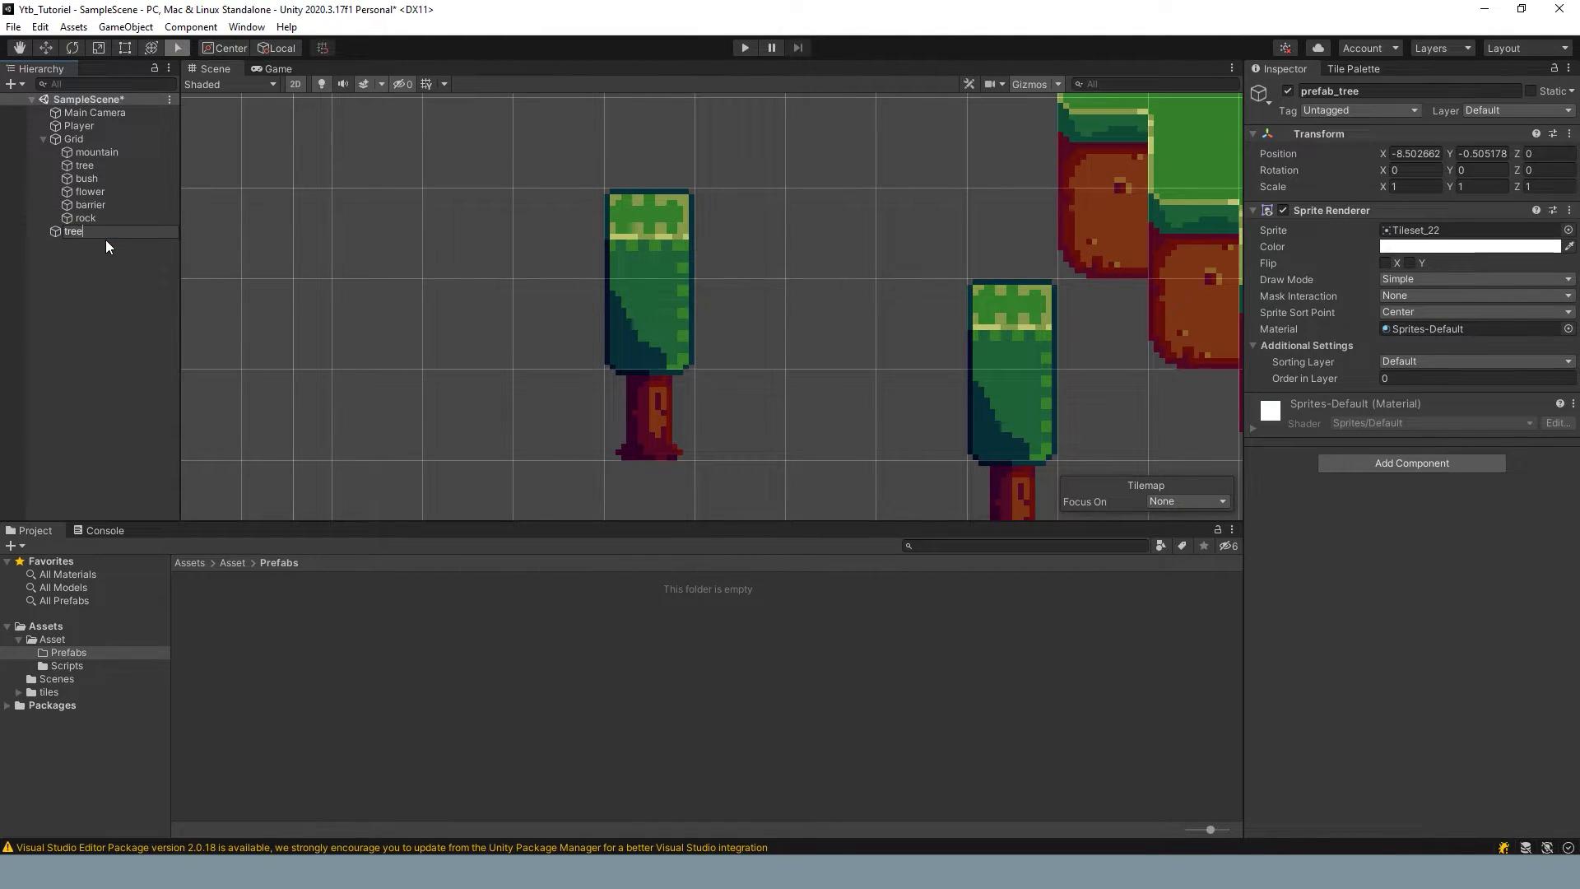
key("Return")
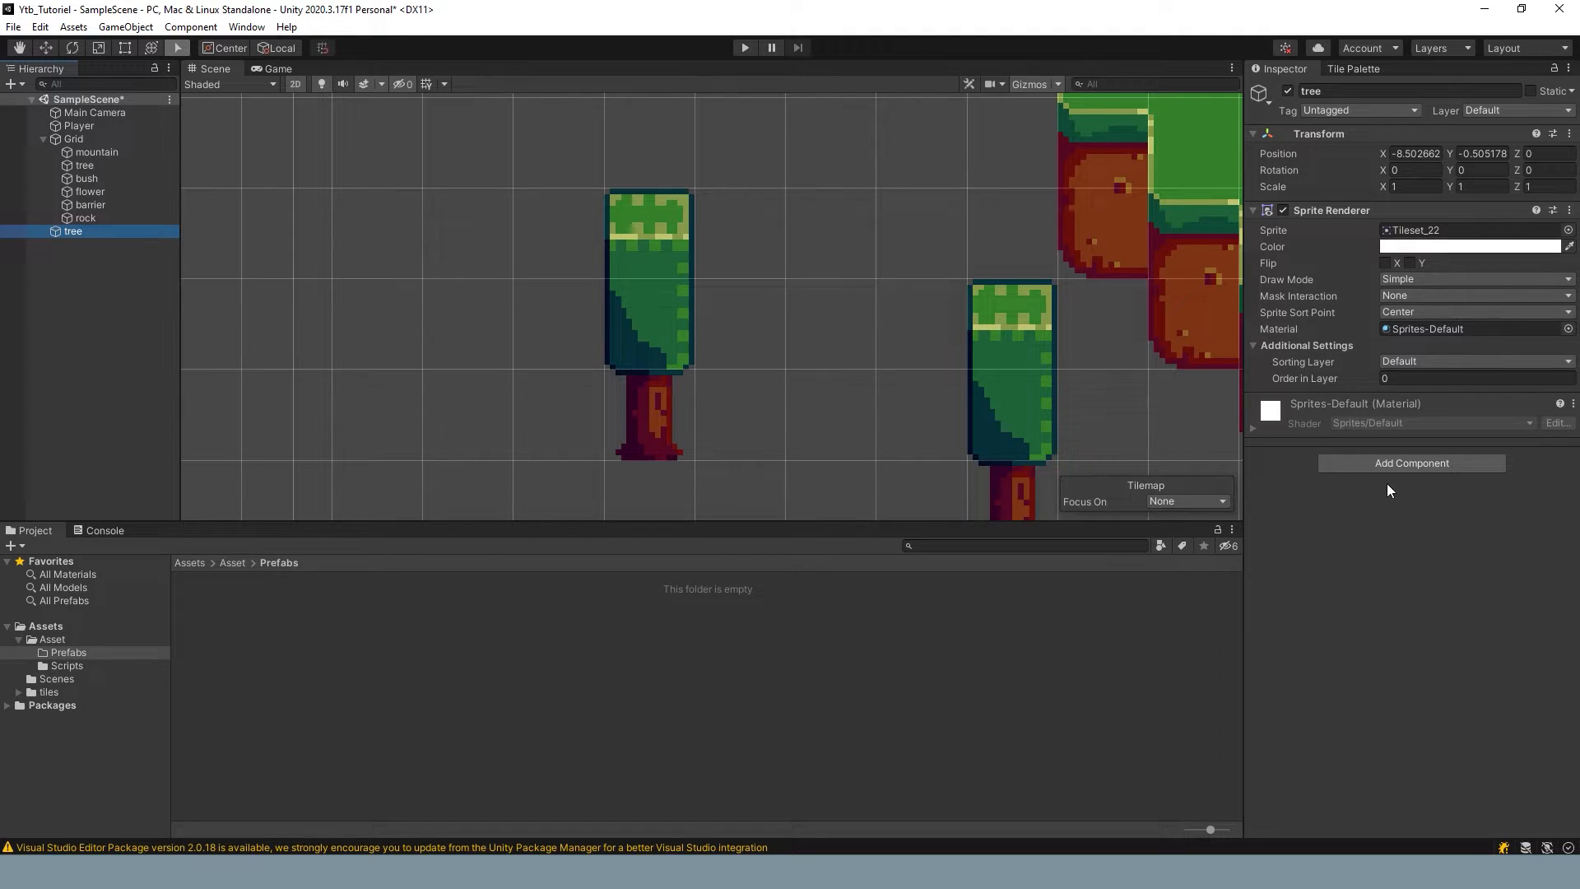
Step: Add a Capsule Collider 2D to the standalone tree object and fit it around the trunk, about 0.51 by 0.91 in size
left_click(1386, 462)
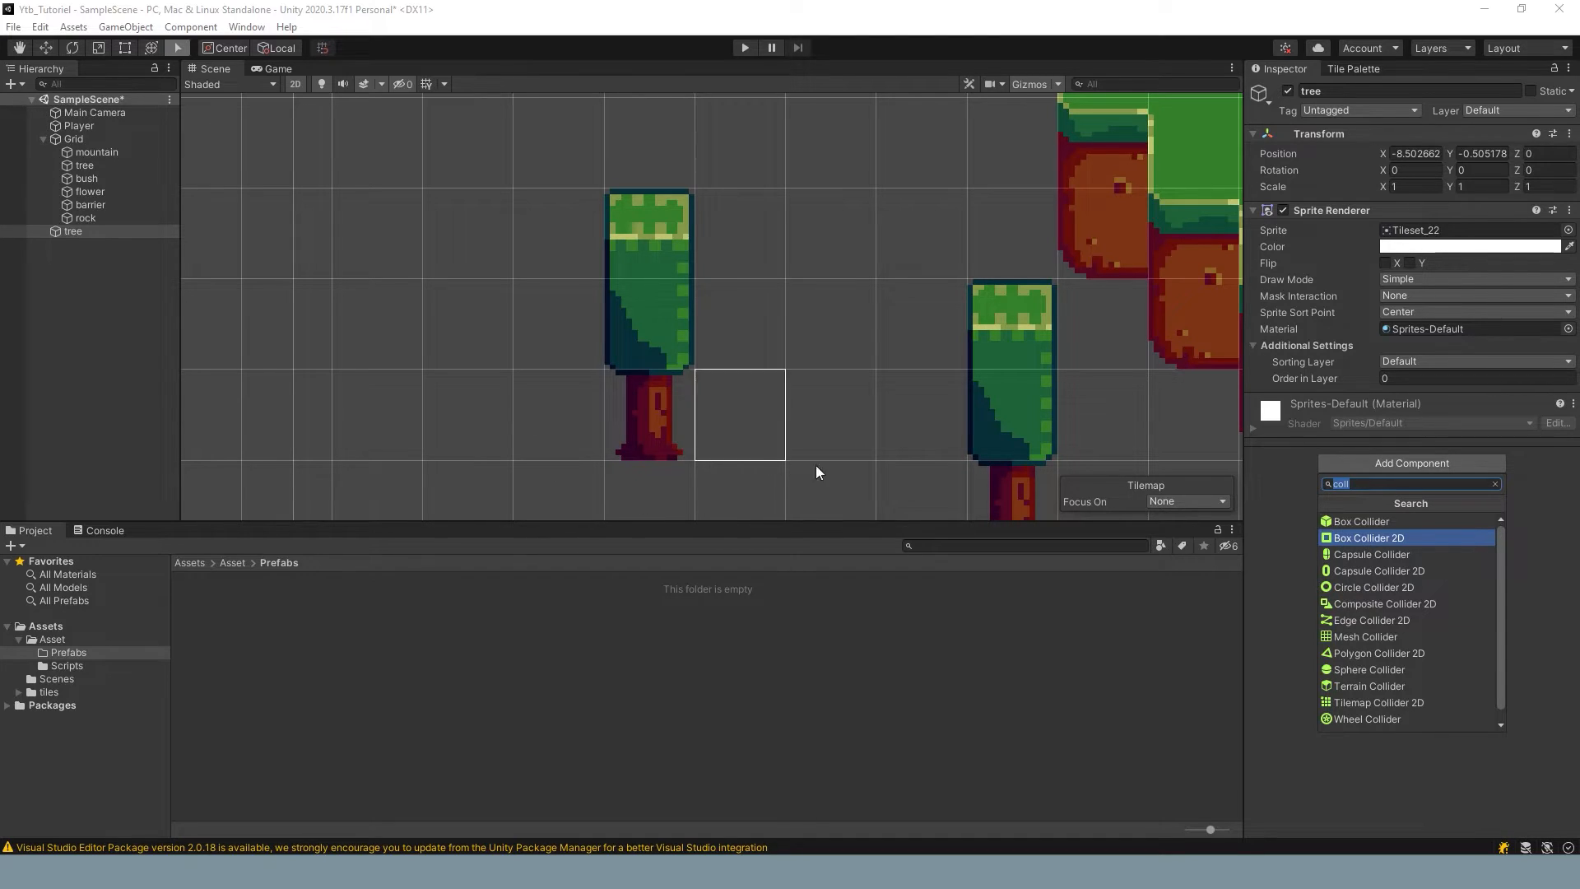
left_click(1366, 571)
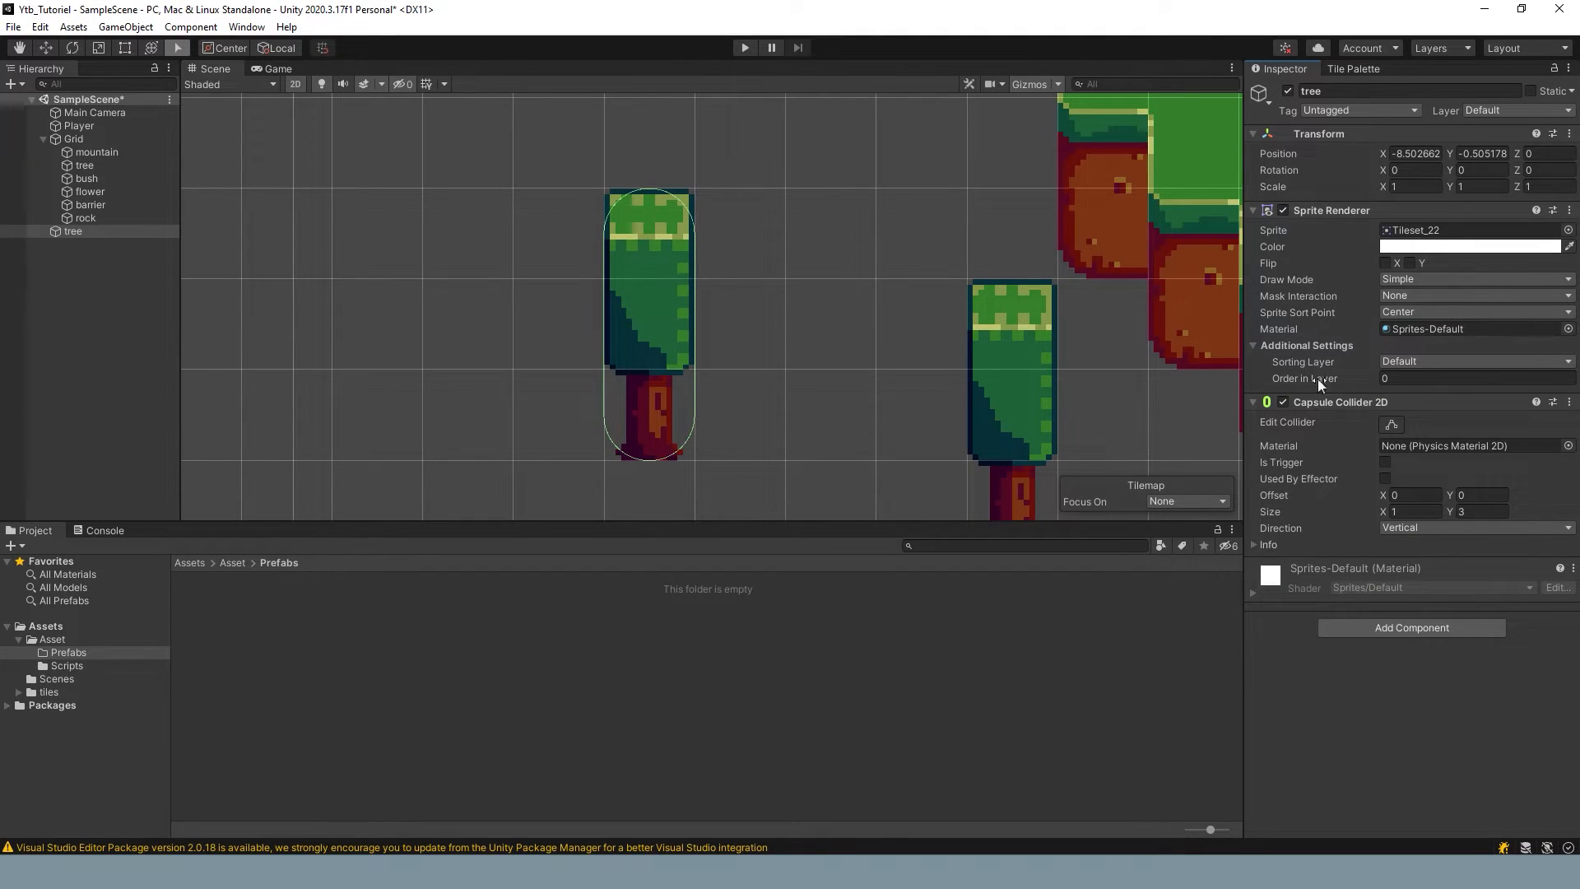
left_click(1392, 424)
left_click_drag(649, 189, 666, 367)
left_click_drag(606, 416, 671, 418)
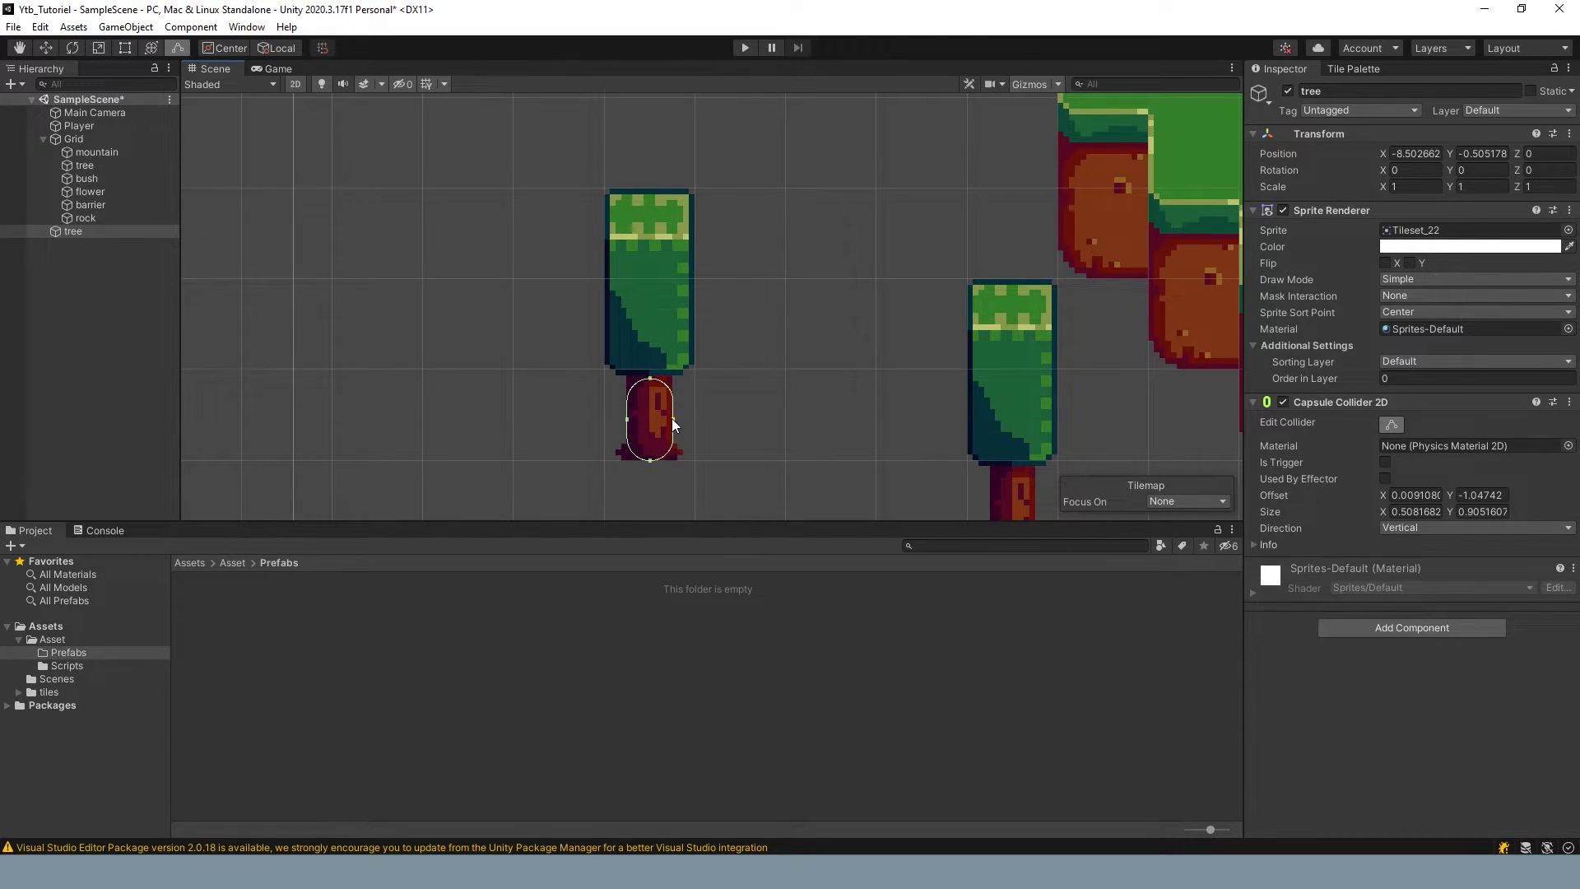
left_click(1308, 403)
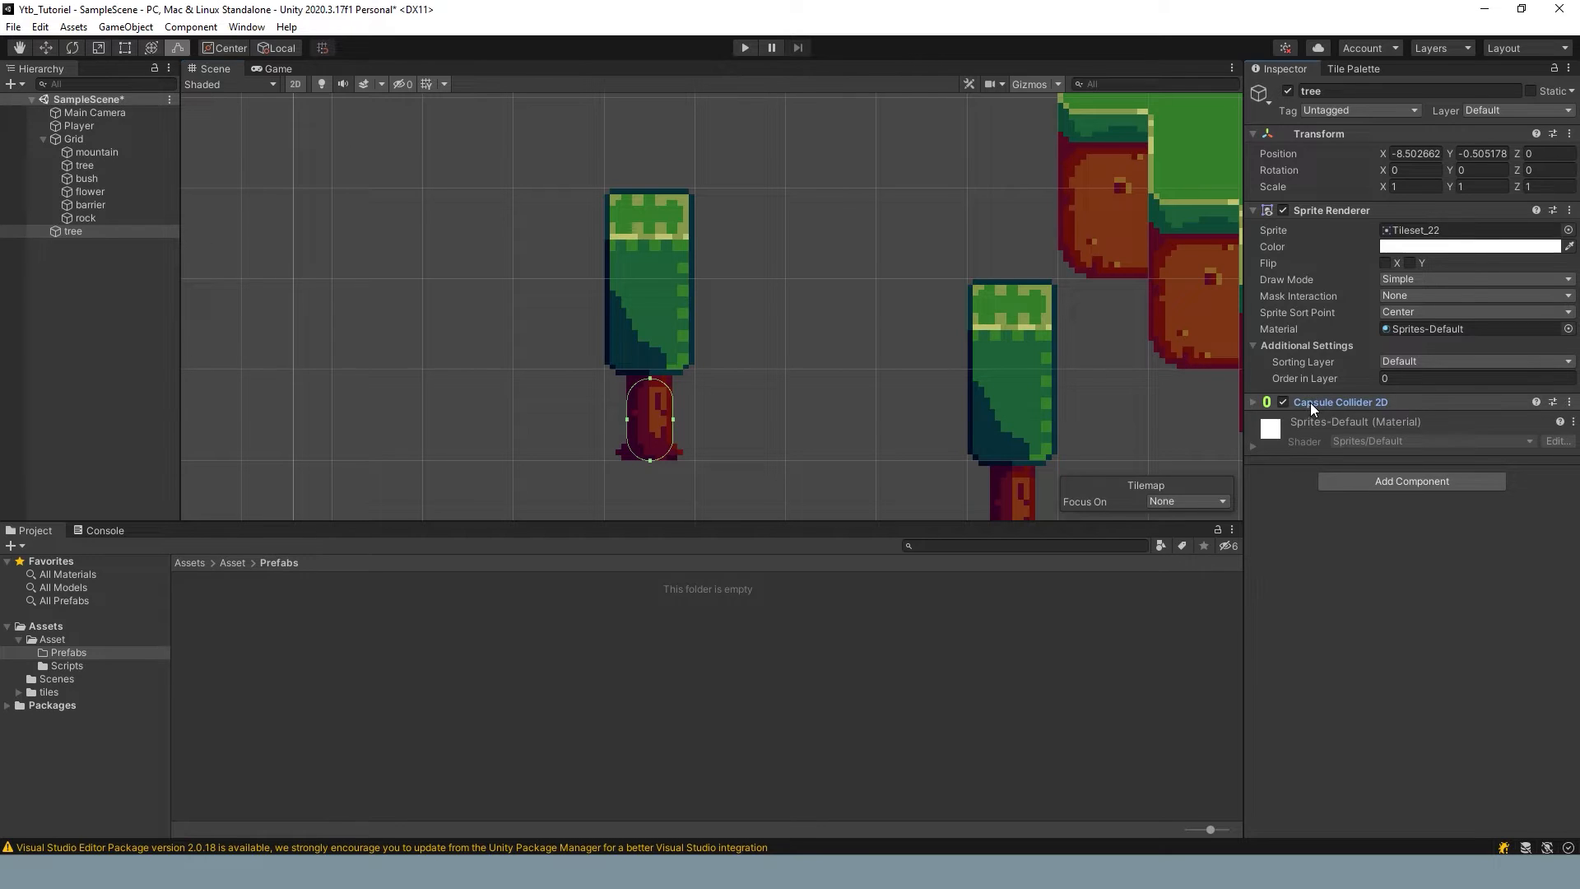
Step: Play-test the trunk collider by walking the hero around and against the standalone tree, and stop the game
left_click(867, 362)
scroll(719, 332, "down", 1)
scroll(719, 333, "down", 2)
middle_click_drag(910, 319, 684, 298)
left_click(745, 48)
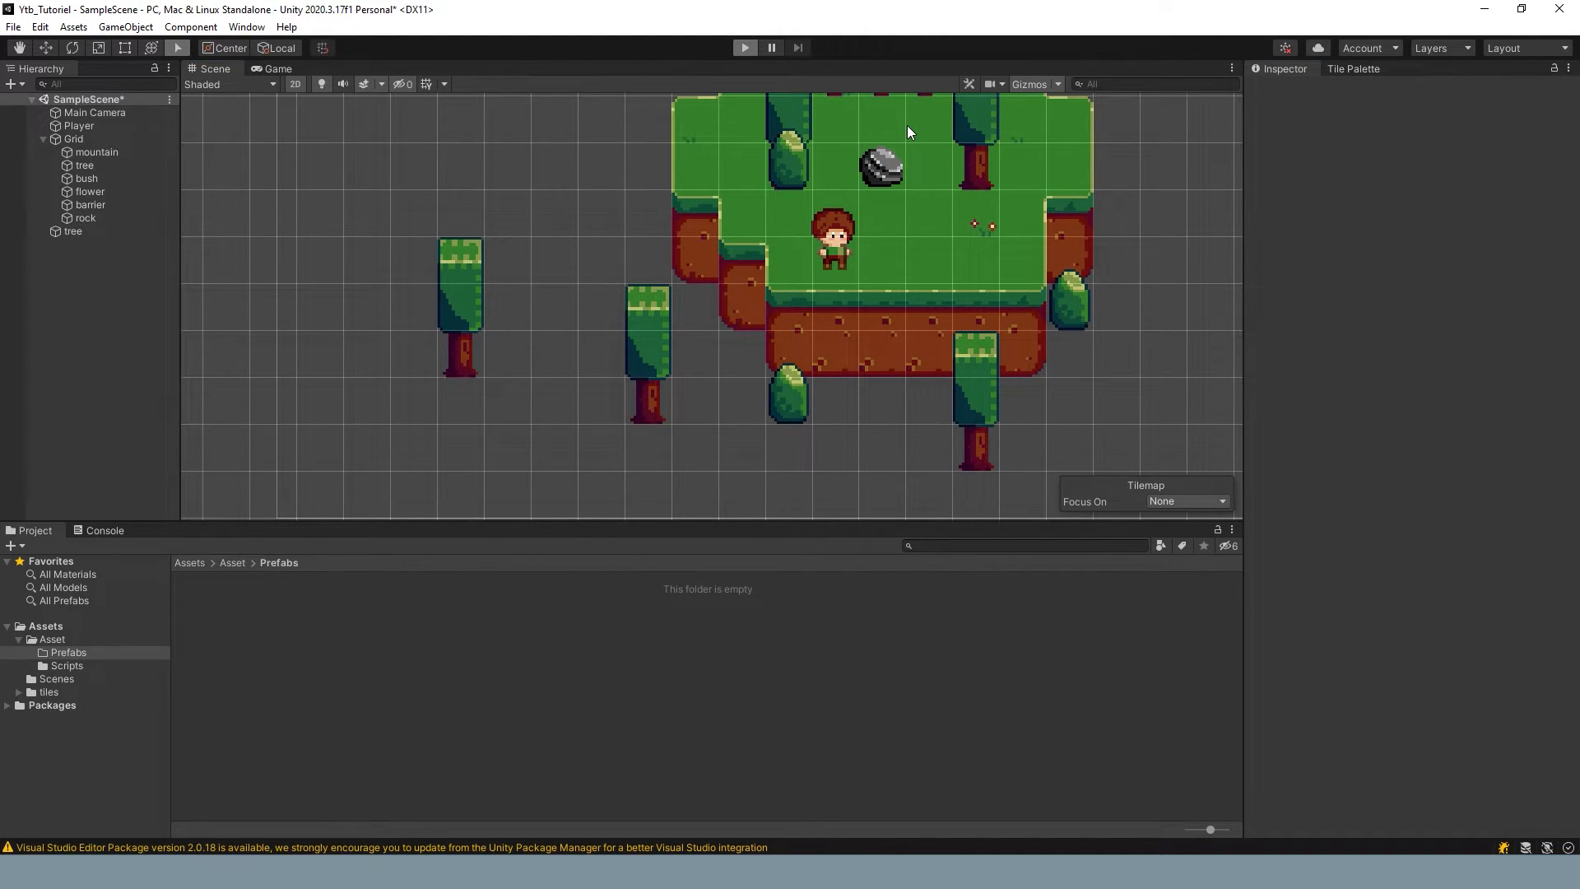
key("Left")
key("Down")
key("Right")
key("Up")
key("Left")
key("Right")
key("Up")
key("Left")
key("Up")
key("Down")
key("Down")
key("Up")
key("Up")
key("Right")
key("Down")
key("Left")
key("Up")
key("Left")
key("Right")
key("Down")
key("Up")
key("Down")
key("Left")
key("Up")
key("Right")
key("Down")
key("Left")
key("Up")
key("Down")
key("Up")
key("Right")
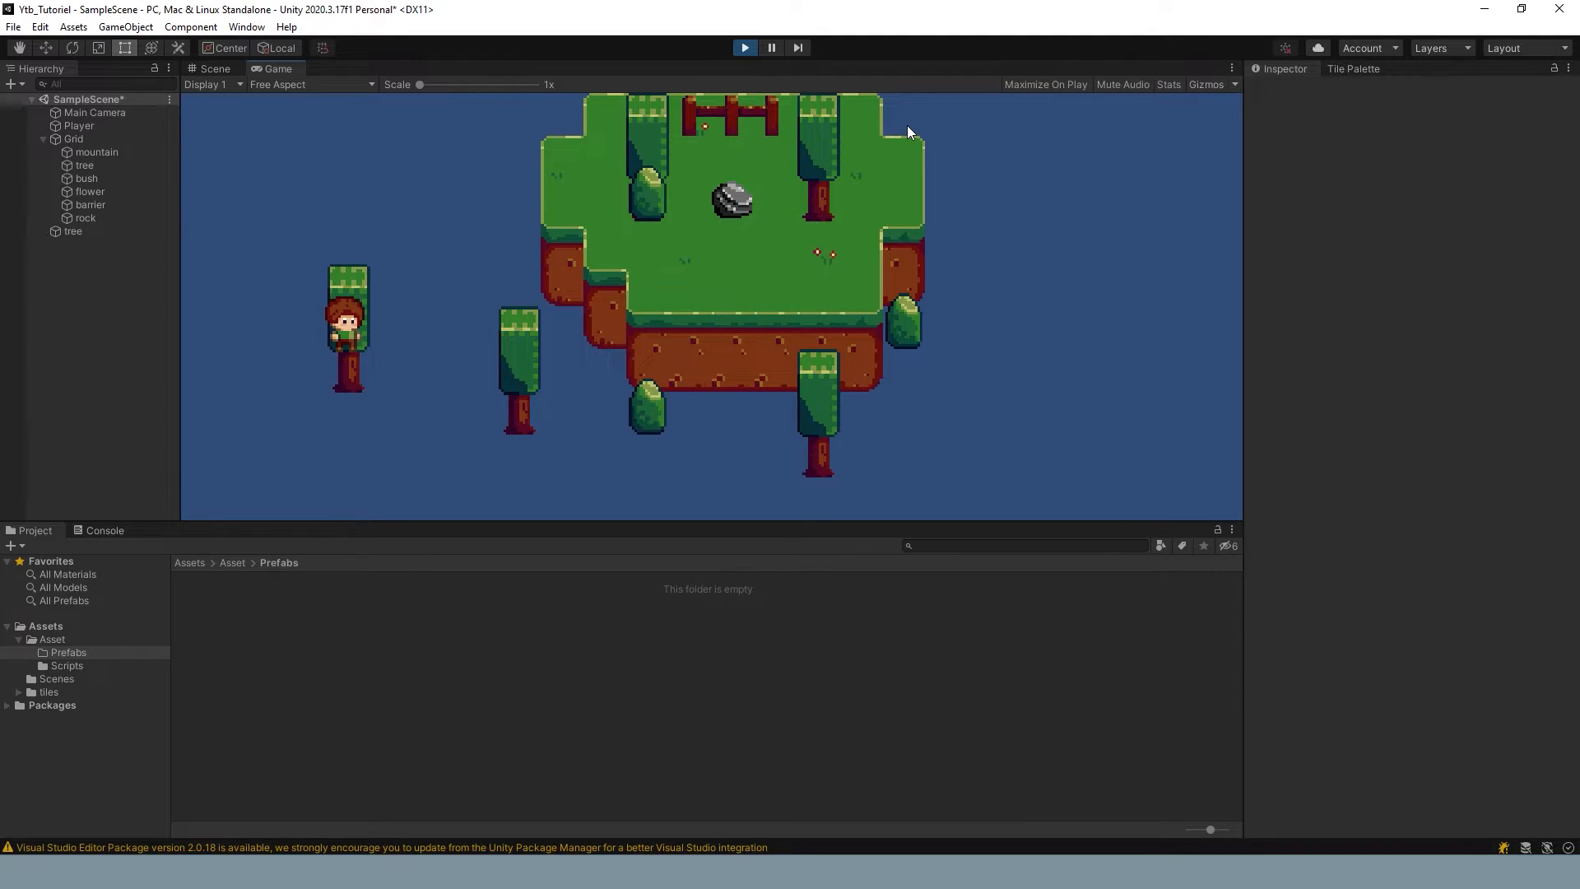
left_click(745, 49)
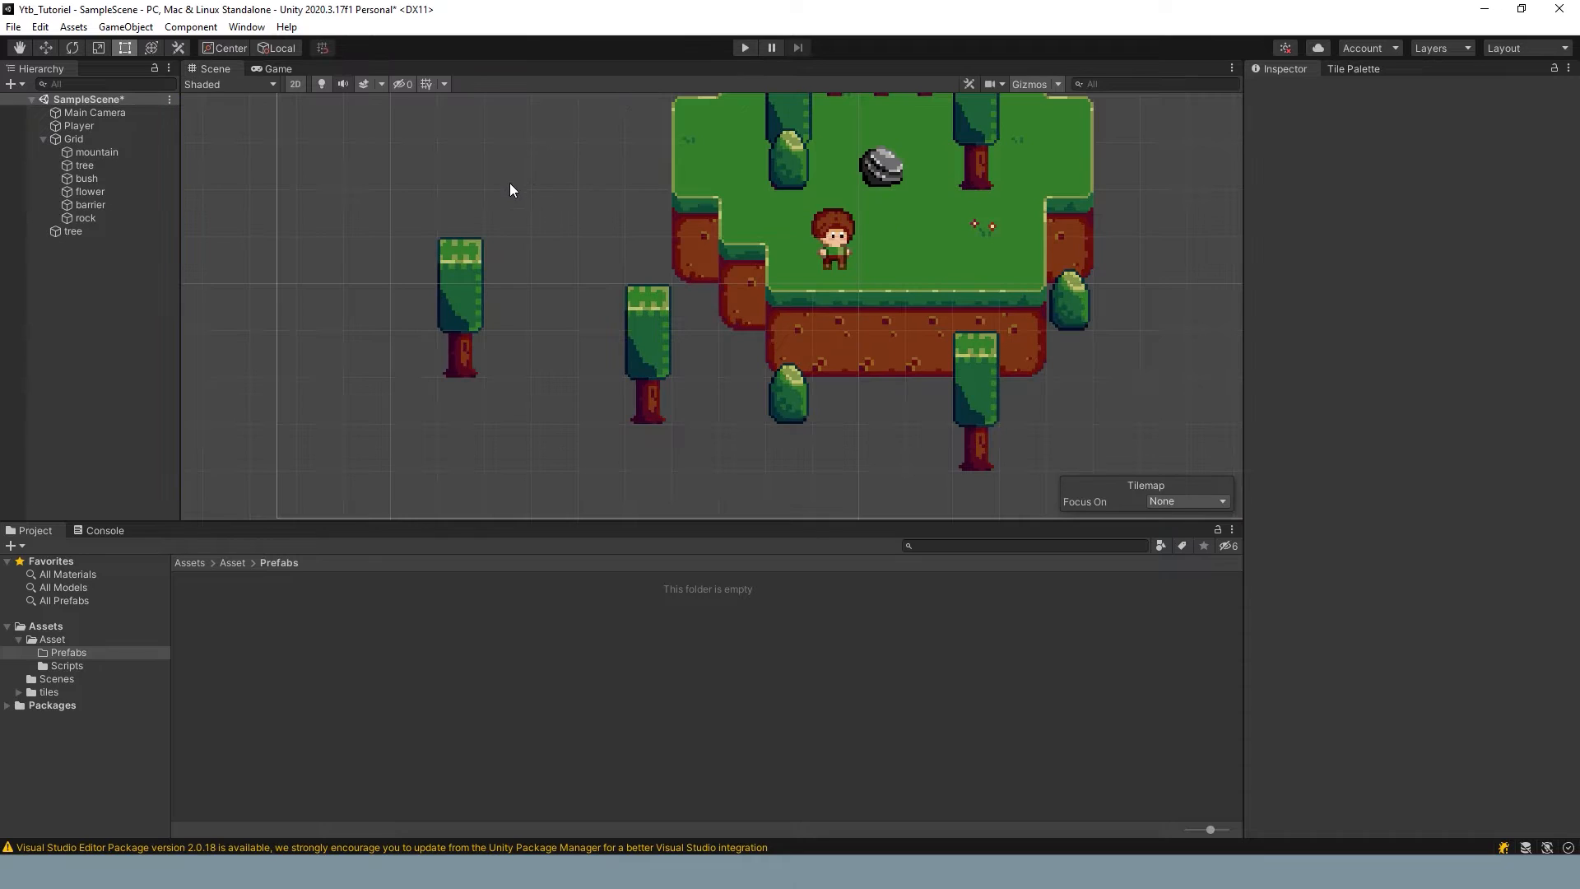
Step: Add a new sorting layer named Tree, starting from the standalone tree's Sprite Renderer
left_click(471, 286)
left_click(1416, 377)
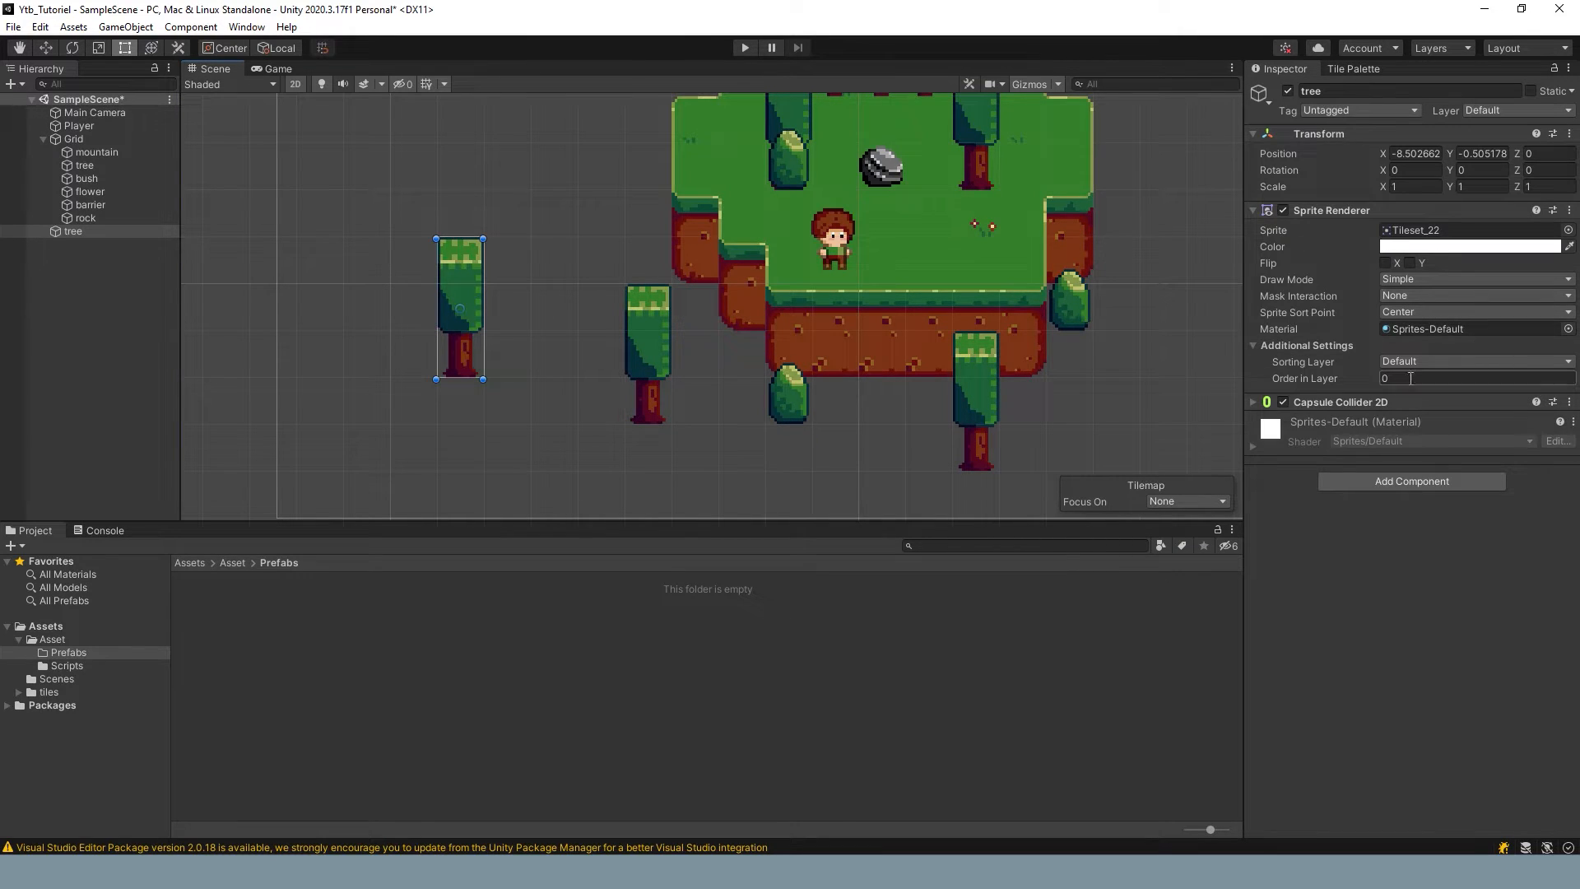
left_click(1418, 363)
left_click(1425, 407)
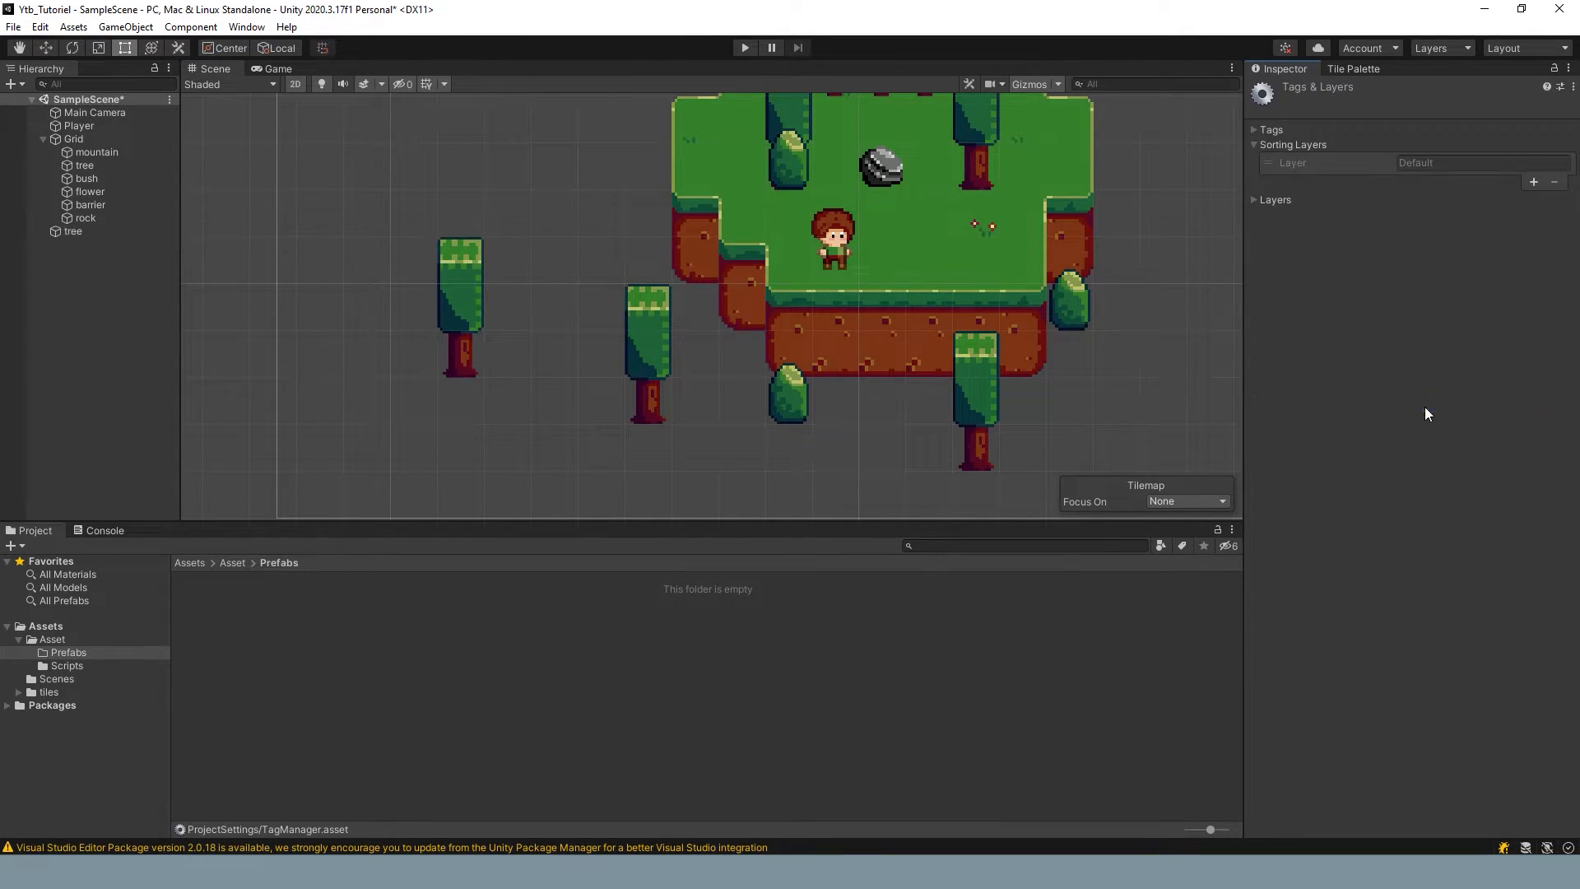
left_click(1443, 167)
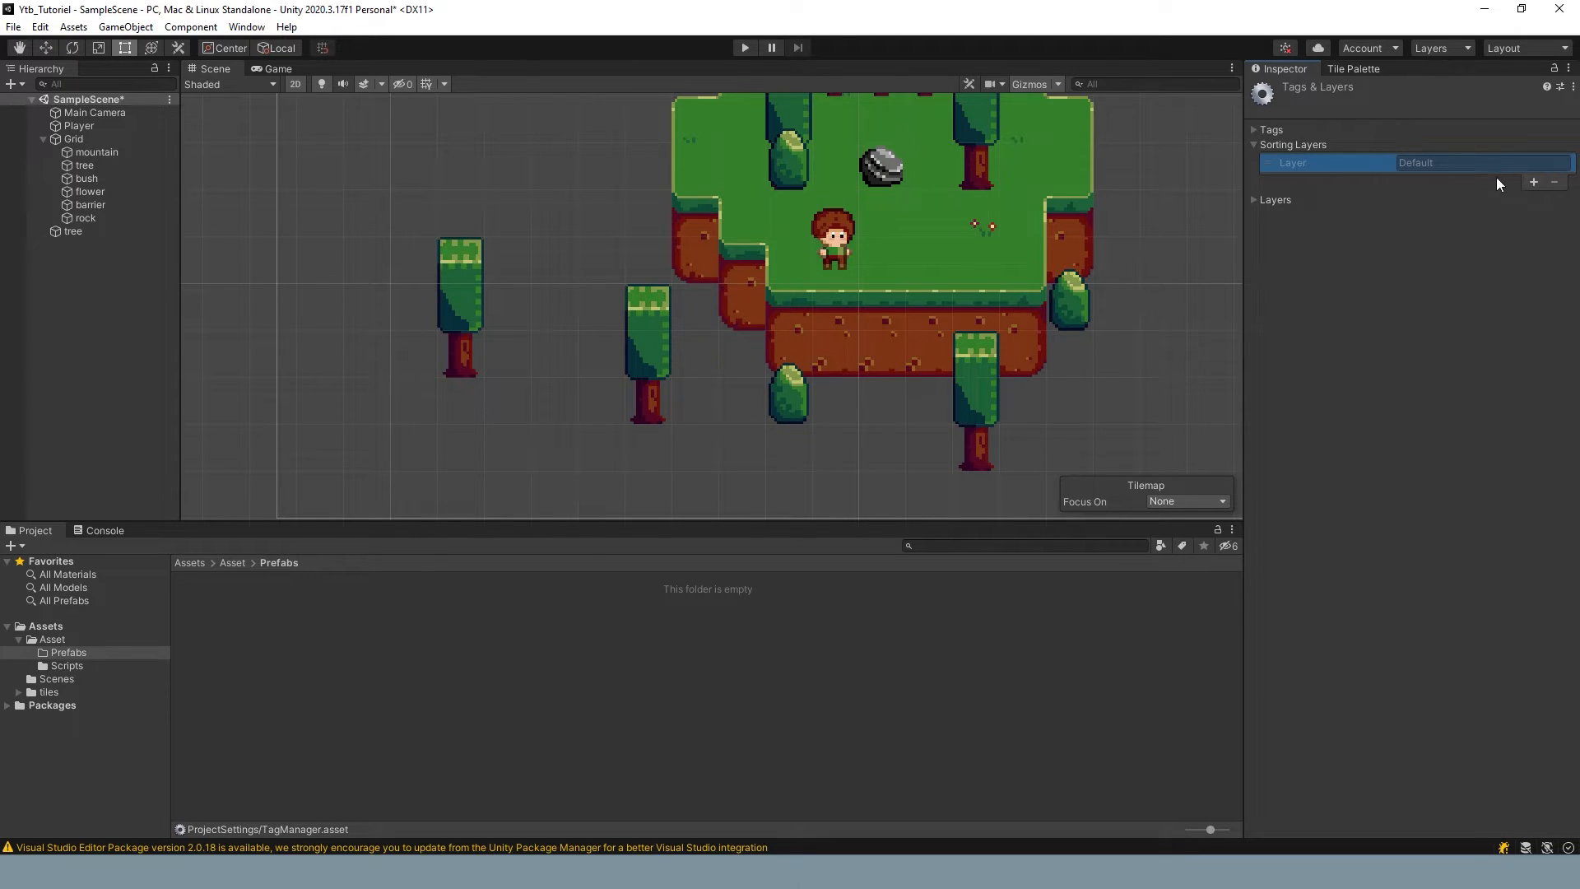
left_click(1532, 183)
left_click(1447, 181)
type("Tree")
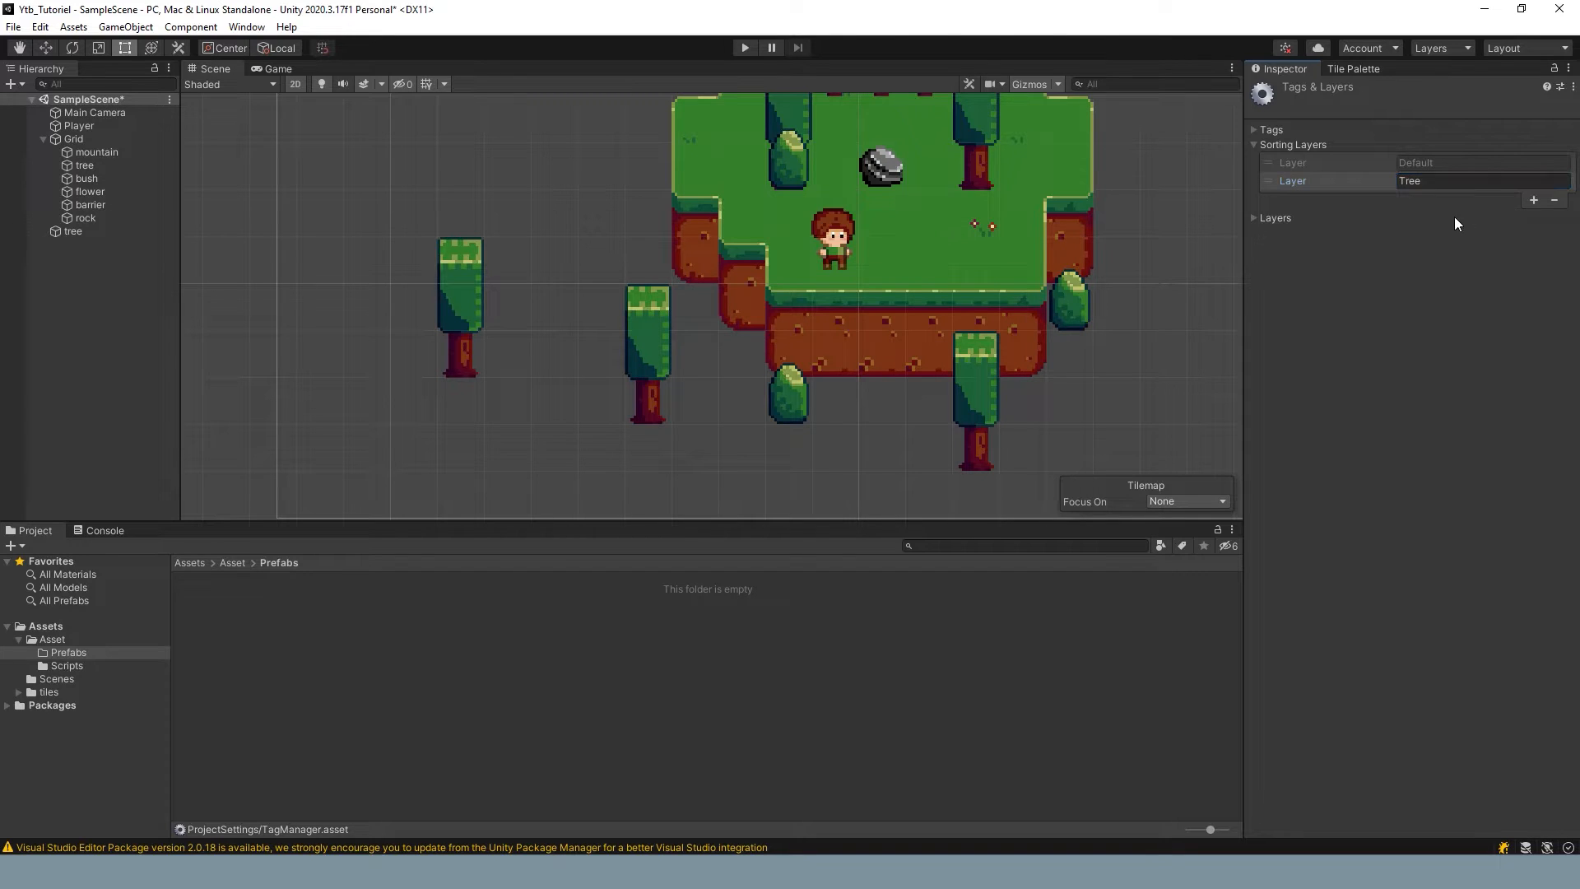
left_click(1275, 217)
left_click(1266, 216)
left_click(1256, 144)
Step: Set the standalone tree's sorting layer to Tree and its order in layer to 2
left_click(451, 290)
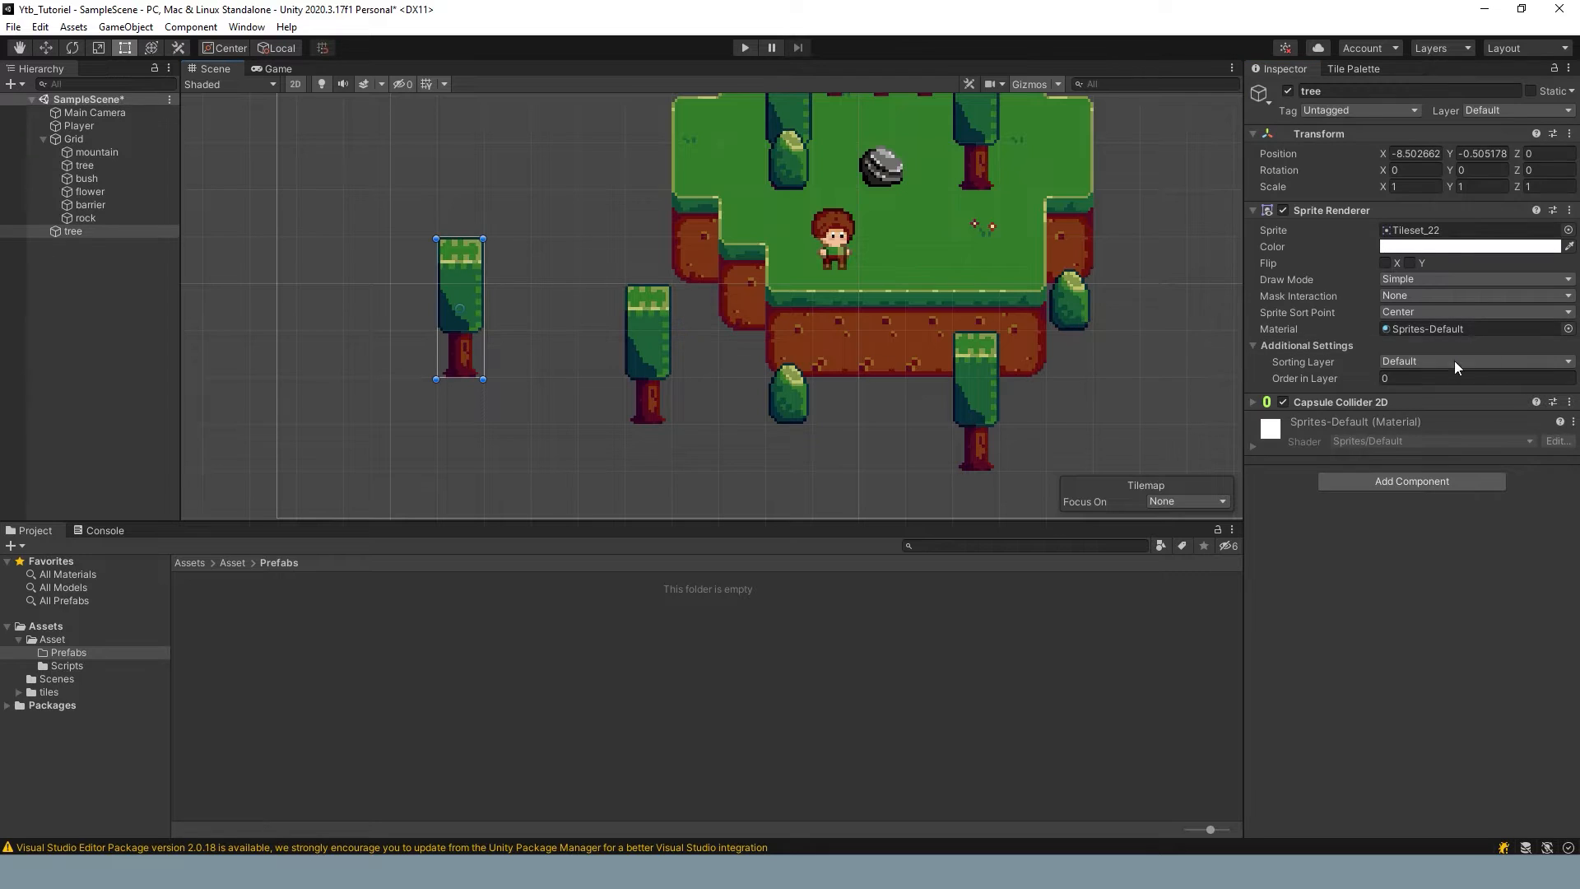
left_click(1451, 362)
left_click(1434, 400)
type("2")
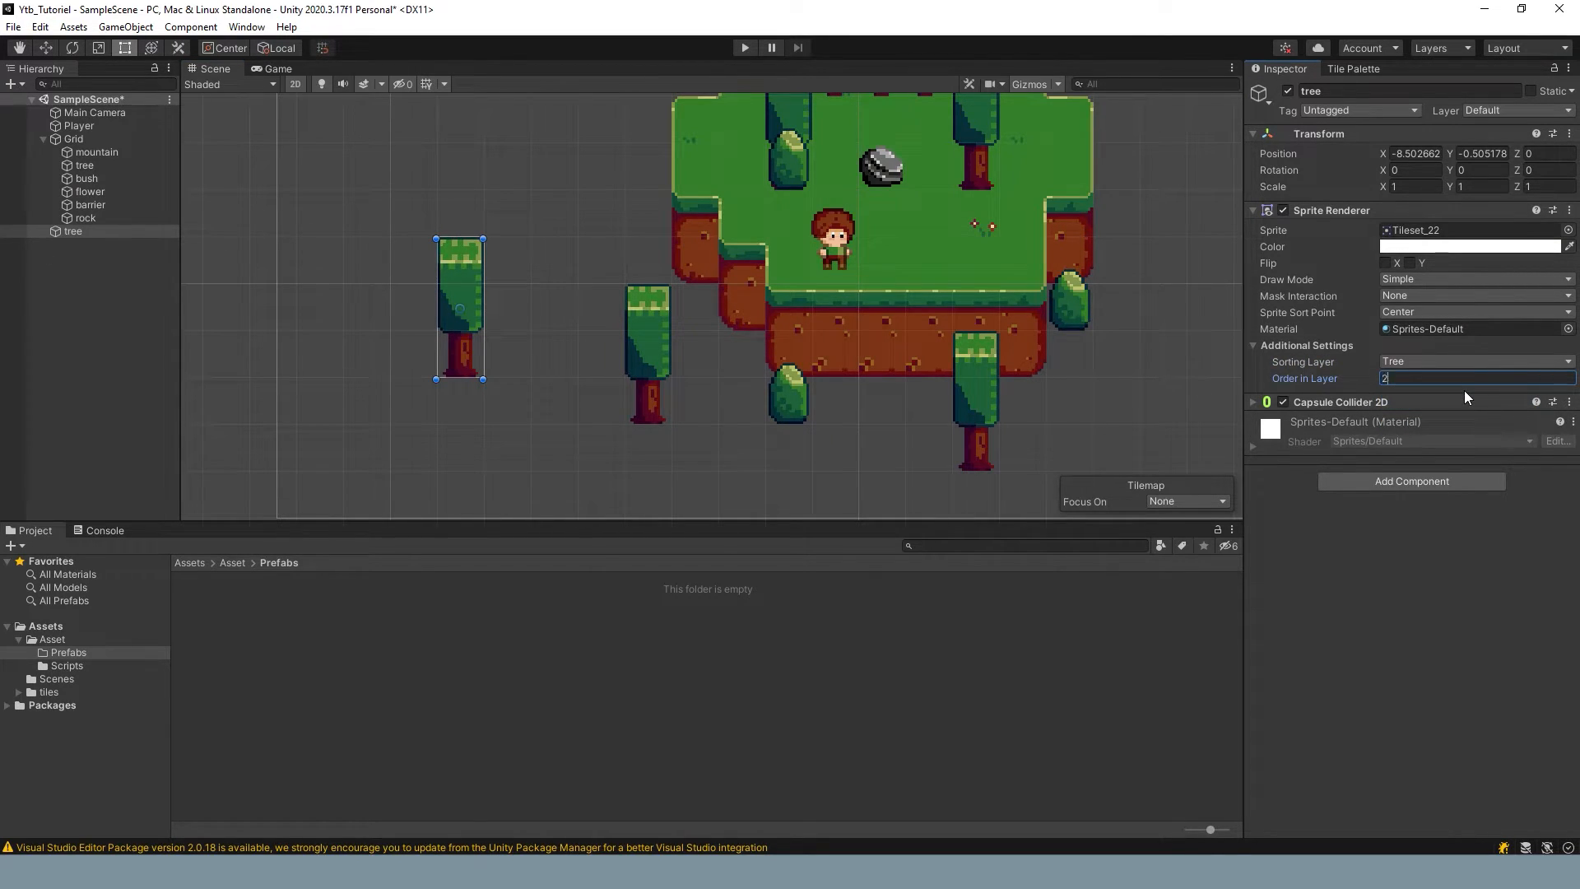
Step: Check the Player's sorting layer choices and play-test the draw order by walking the hero around the standalone tree, and stop the game
left_click(822, 249)
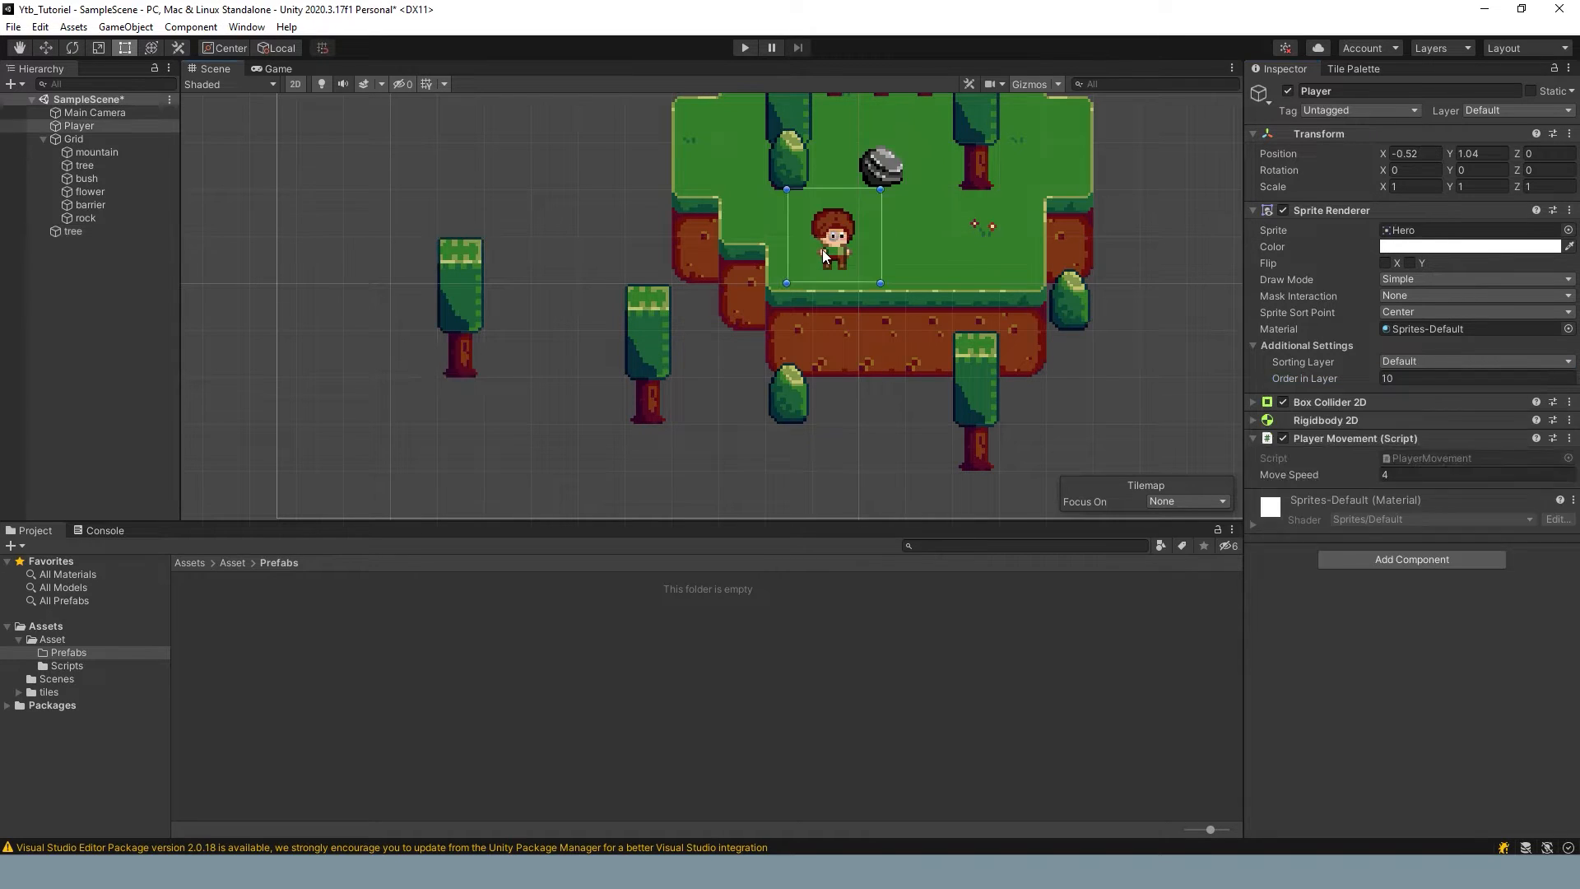
left_click(1411, 360)
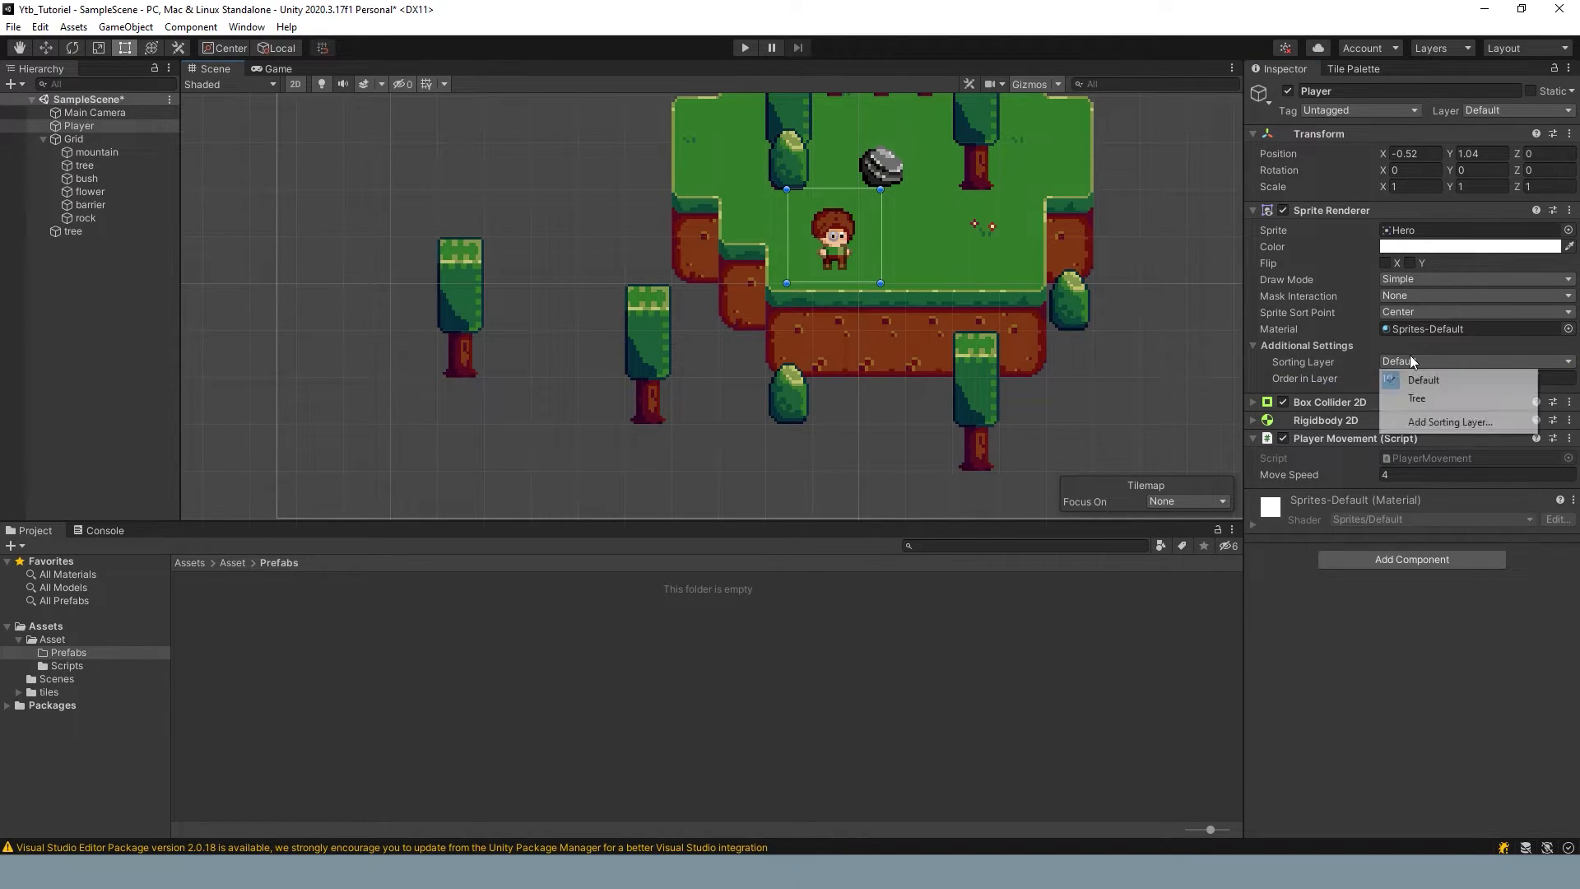
left_click_drag(975, 12, 803, 1)
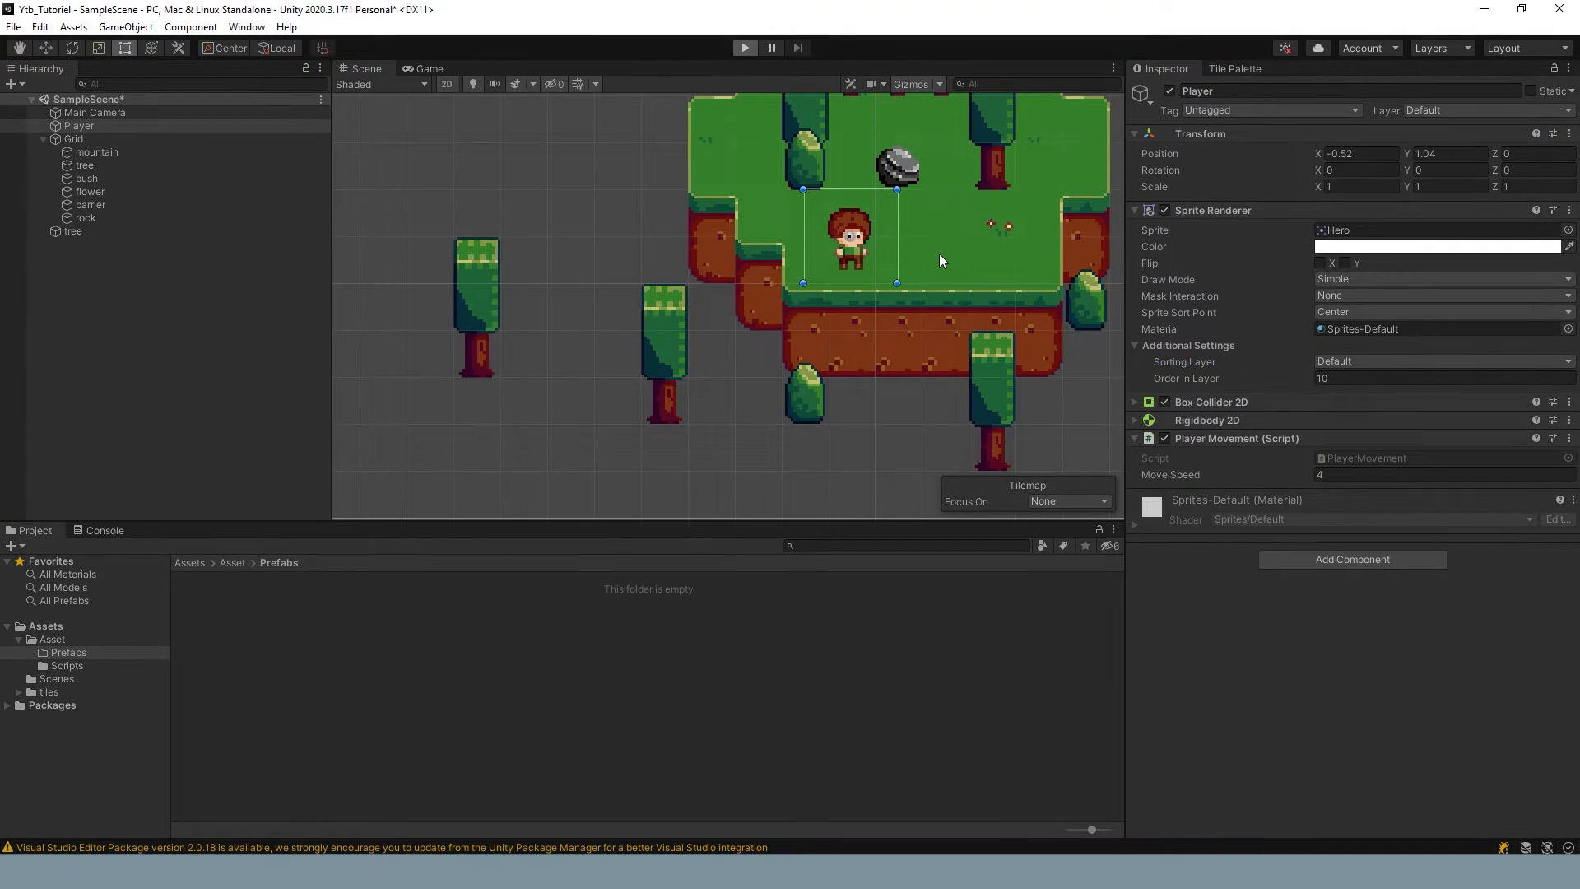
key("ctrl+p")
key("Down")
key("Left")
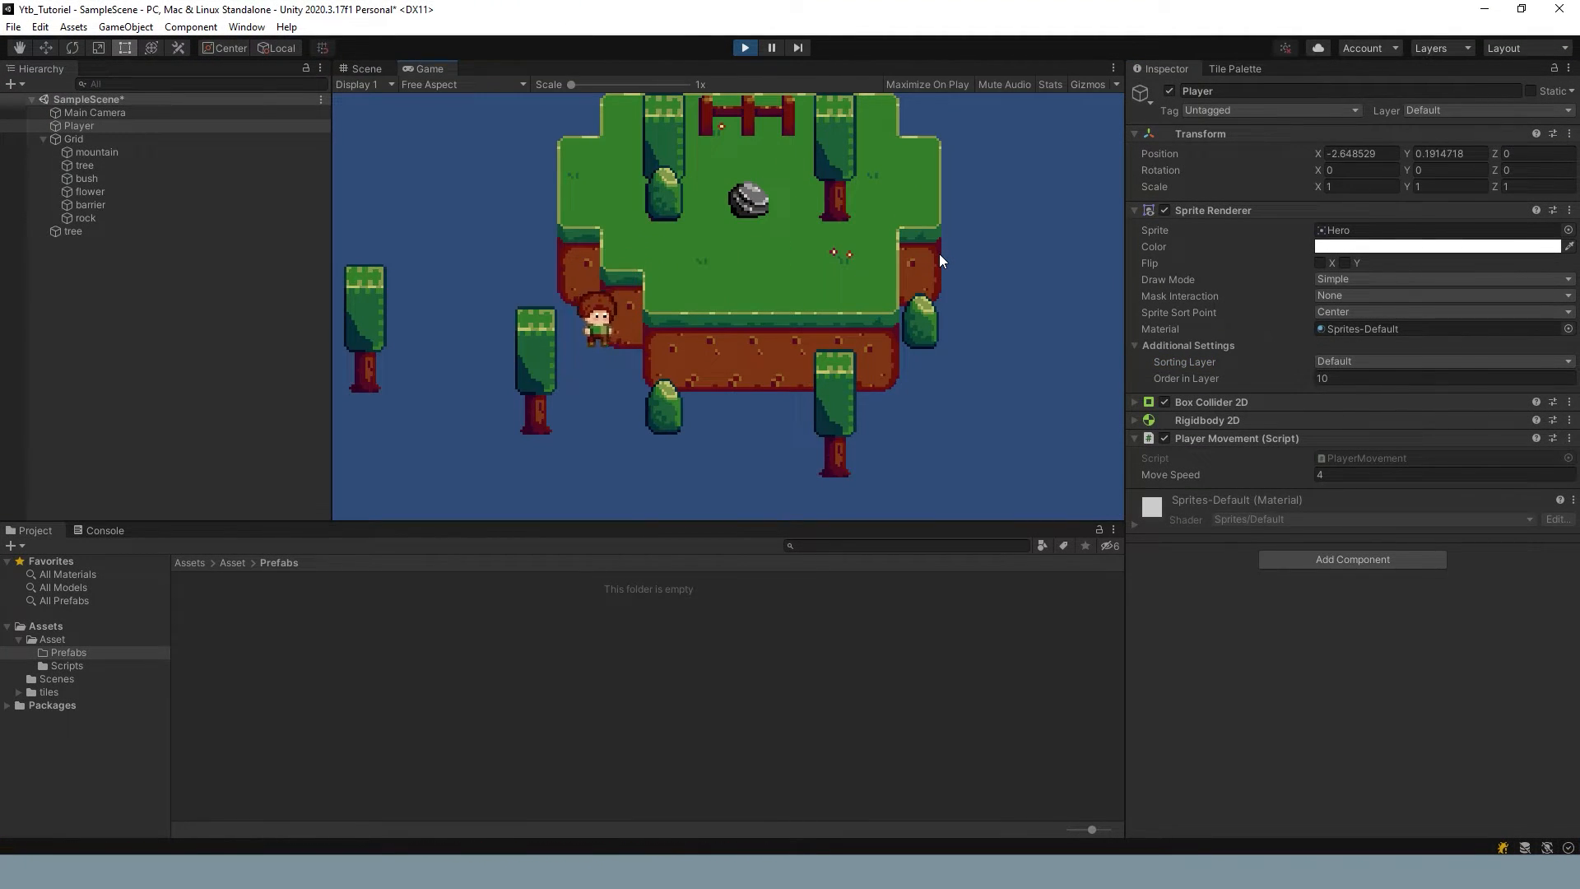
key("Right")
key("Left")
key("Up")
key("Down")
key("Right")
key("Left")
key("Left")
key("Up")
key("Down")
key("Up")
key("Up")
key("Left")
key("Right")
key("Down")
key("Left")
key("Up")
key("Right")
key("Left")
key("Left")
key("Right")
key("Up")
key("Left")
key("Right")
key("Down")
key("Down")
key("Right")
key("Up")
key("Down")
key("Left")
key("Up")
left_click(745, 47)
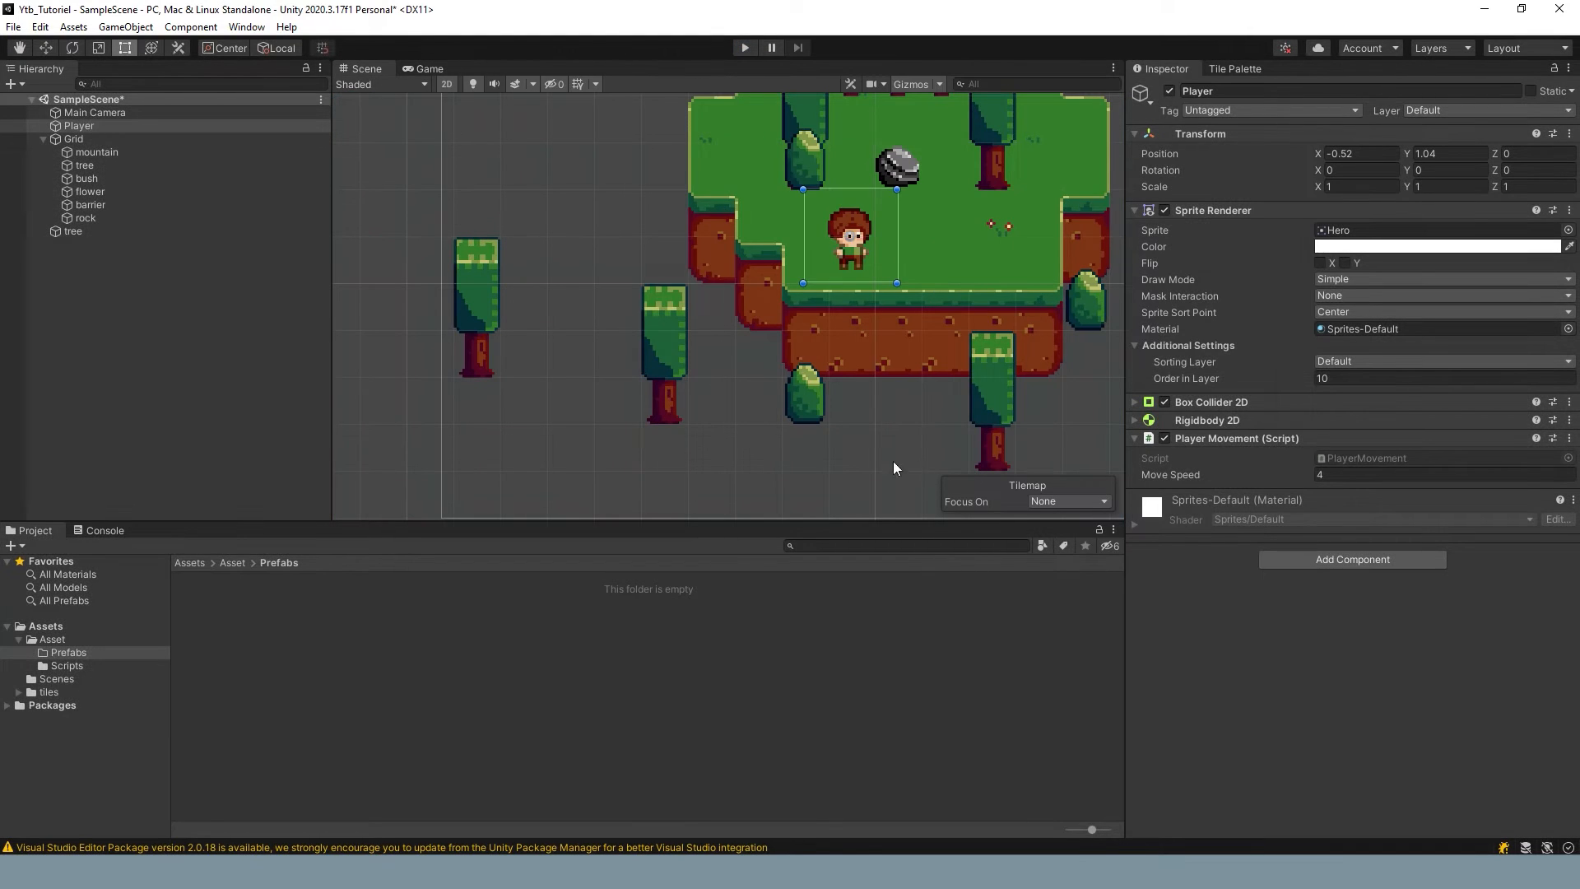
Step: Delete the tree tilemap from the Grid and collapse the Grid's children
left_click(659, 354)
key("f")
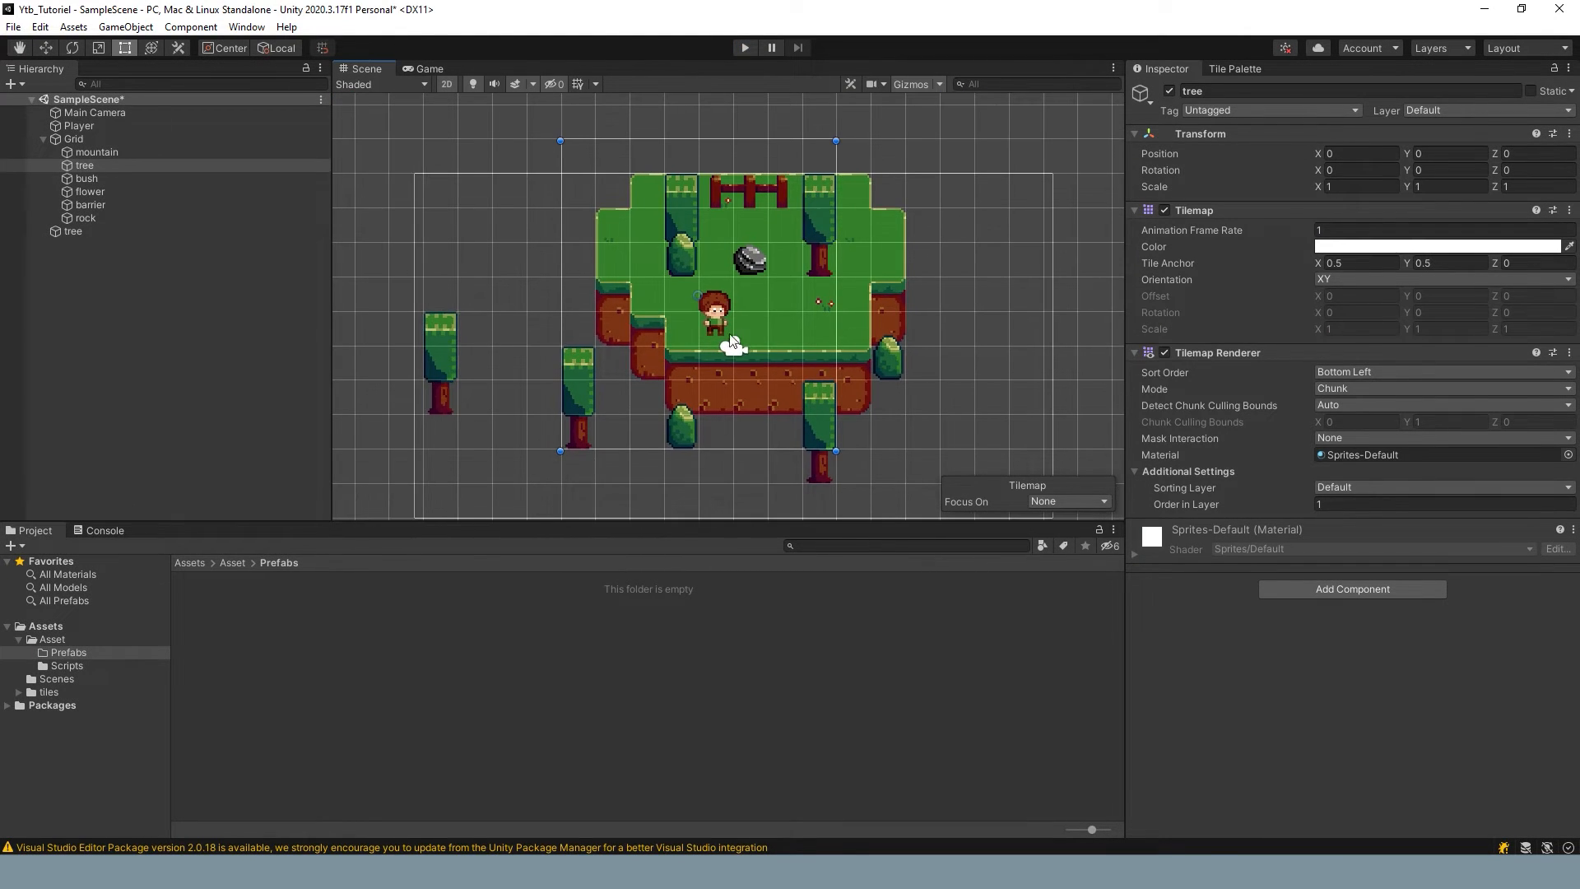
left_click(95, 166)
key("Delete")
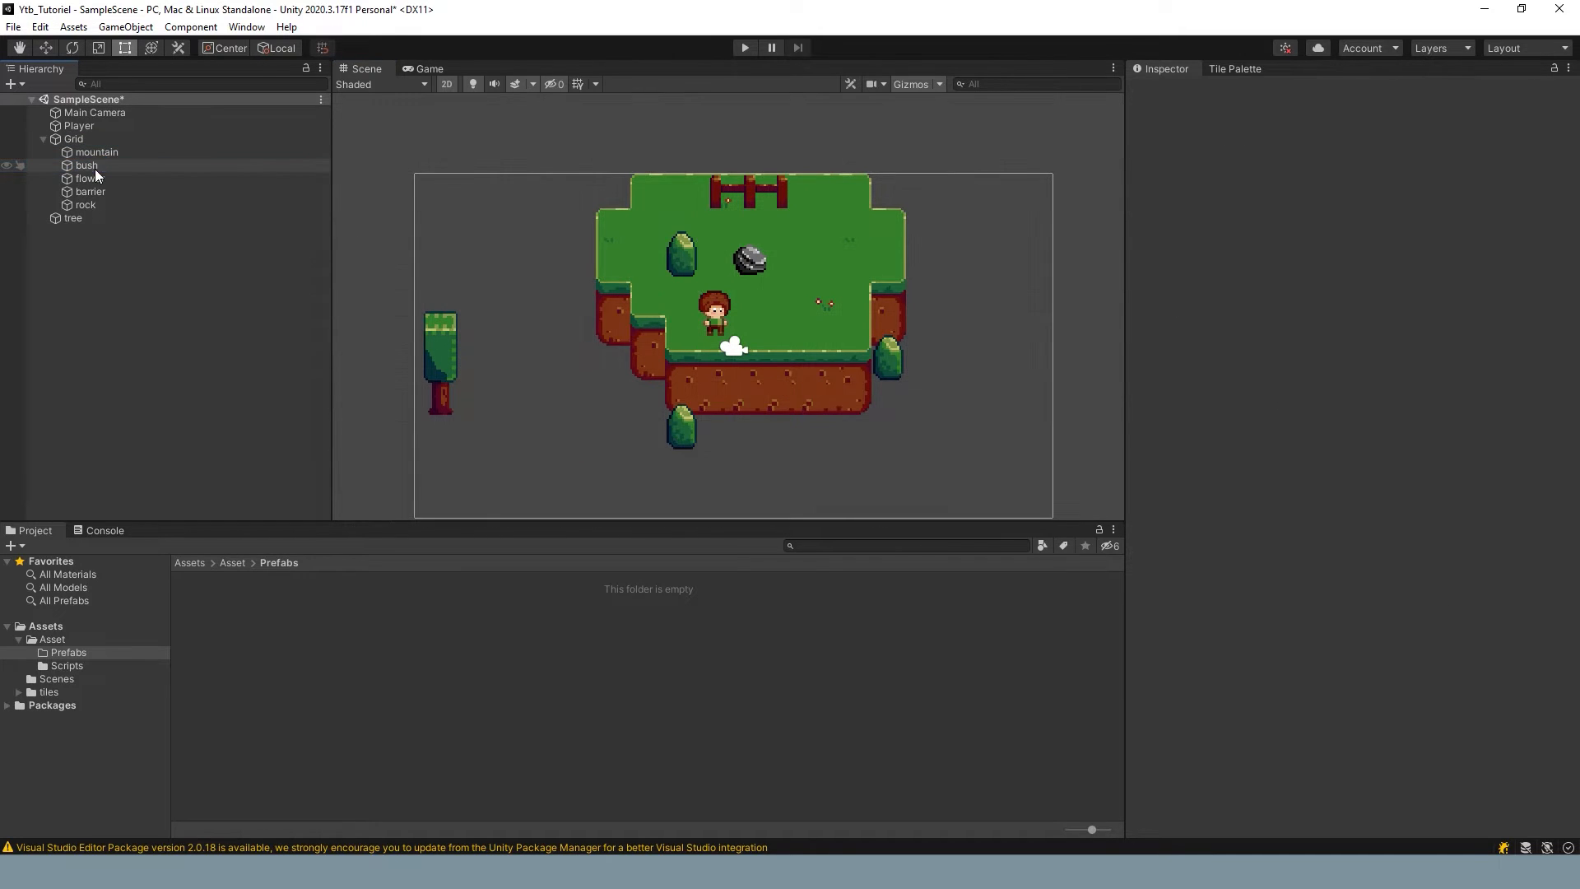
left_click(43, 138)
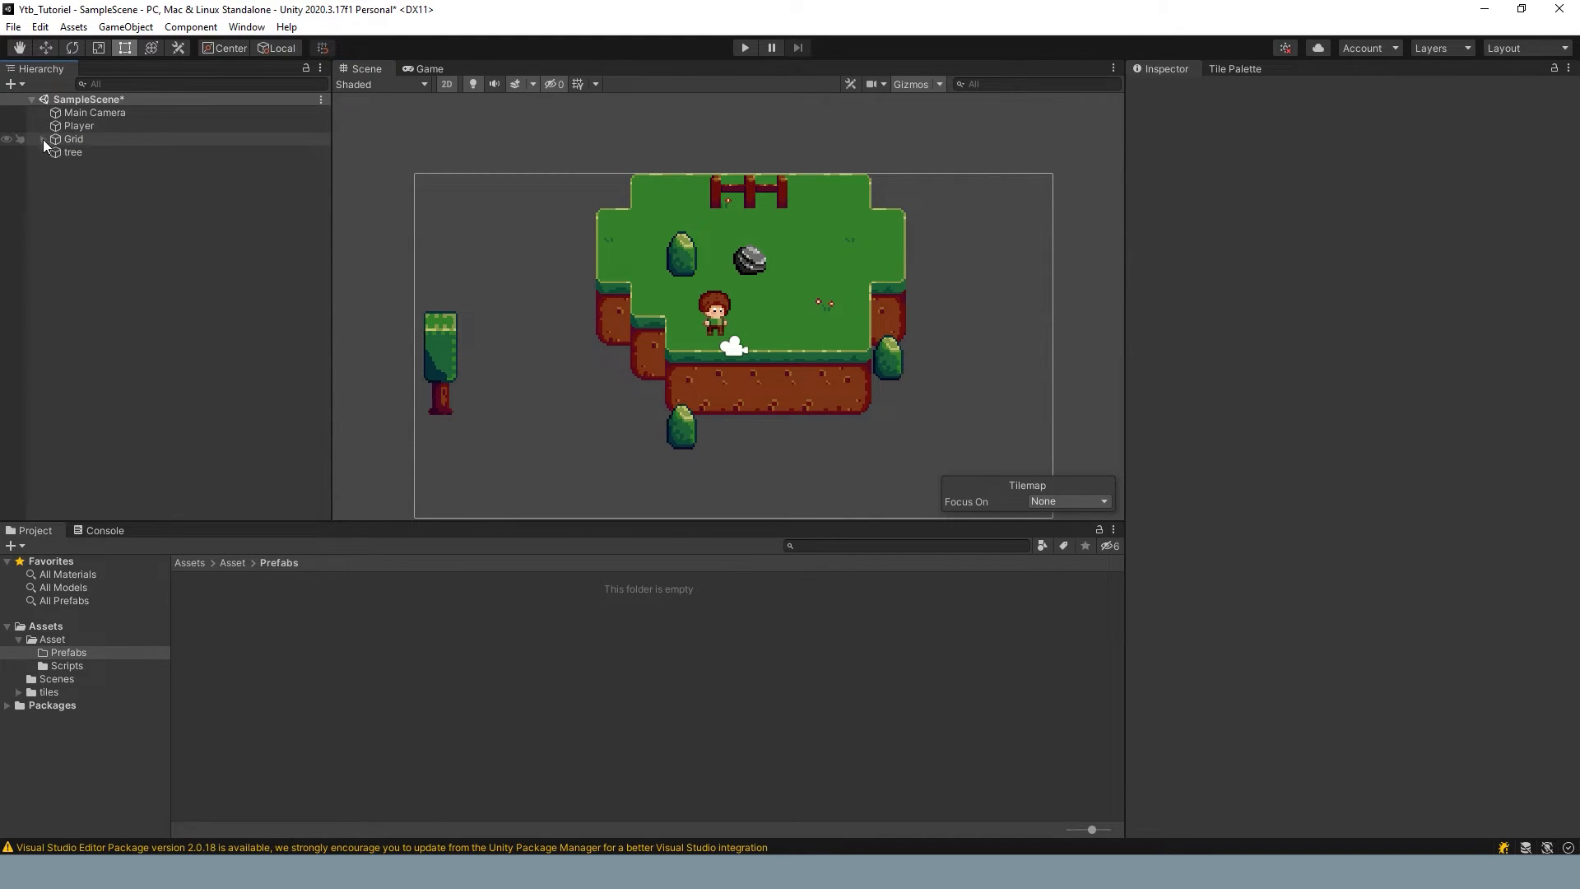
Step: Rename the standalone tree object as Tree
left_click(71, 151)
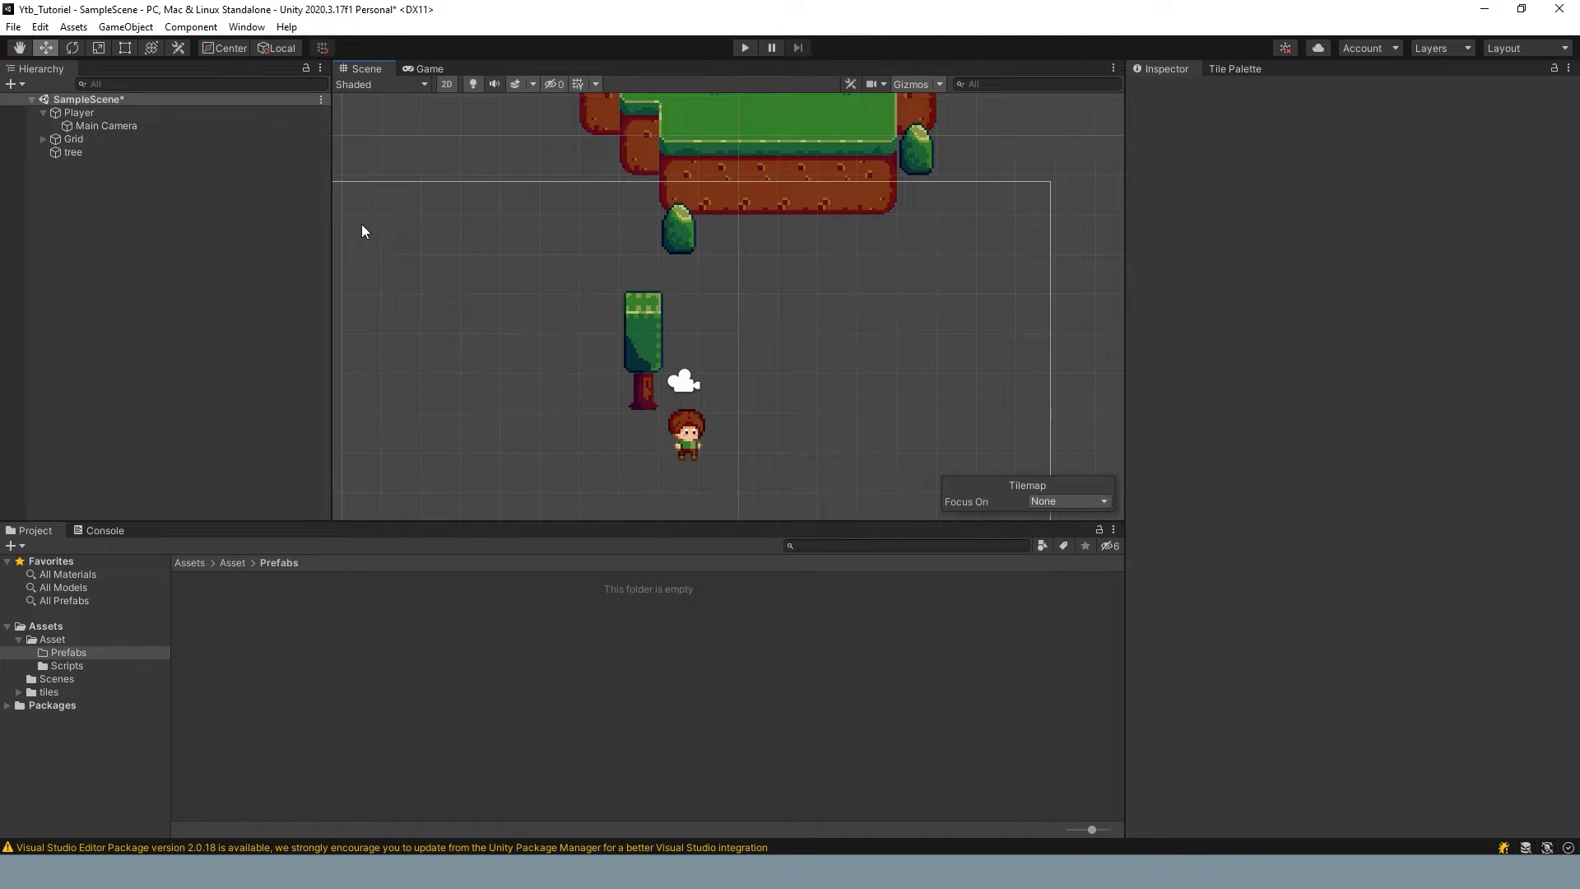
left_click(81, 152)
left_click(1247, 91)
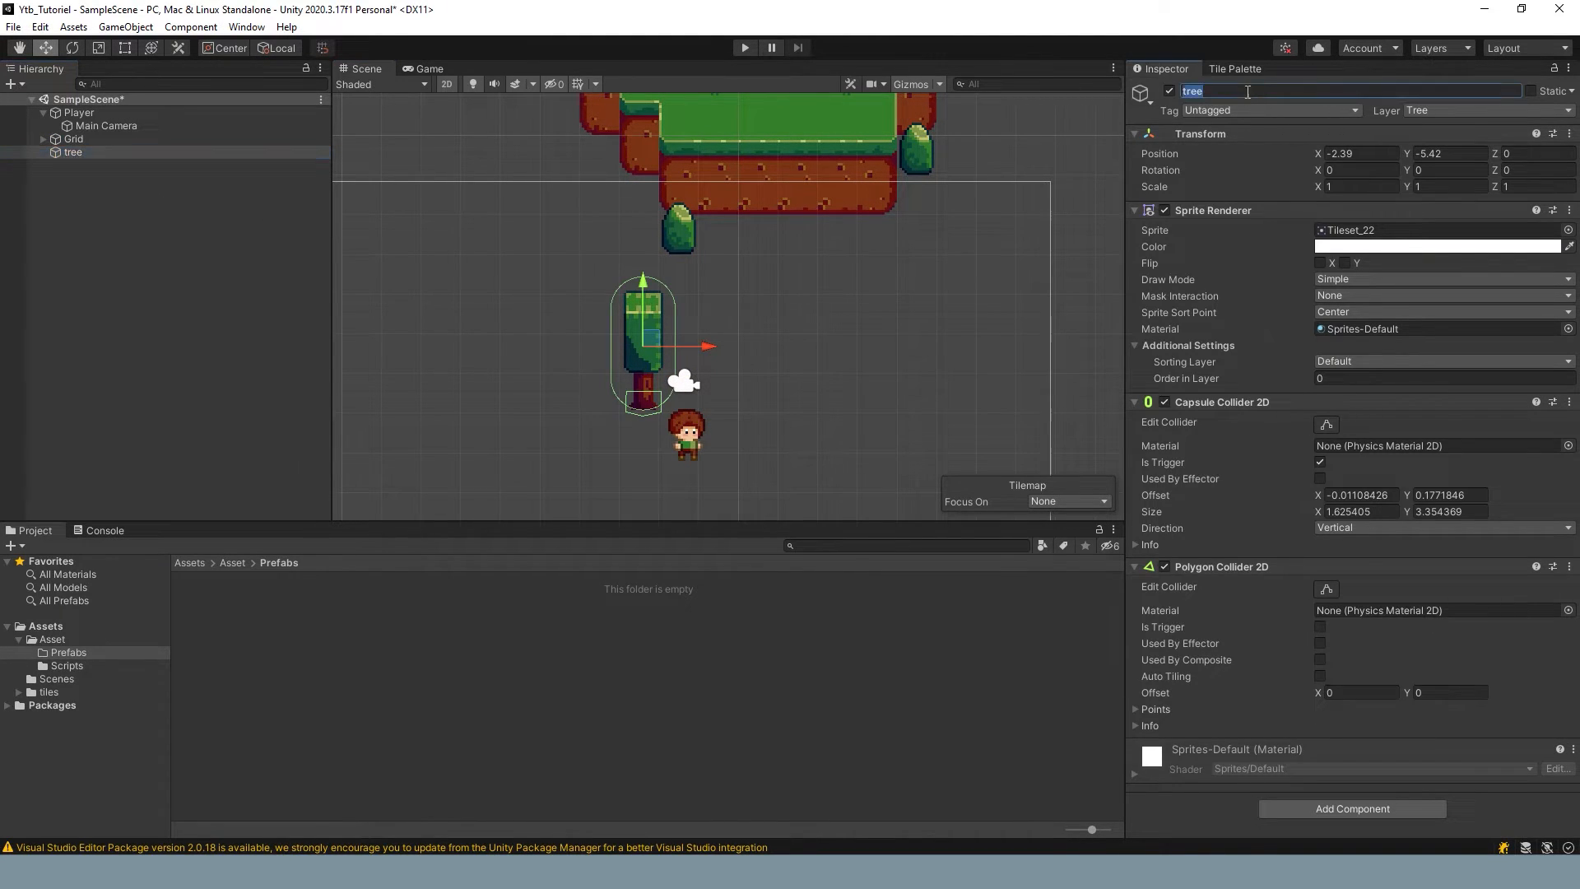
type("T")
key("Return")
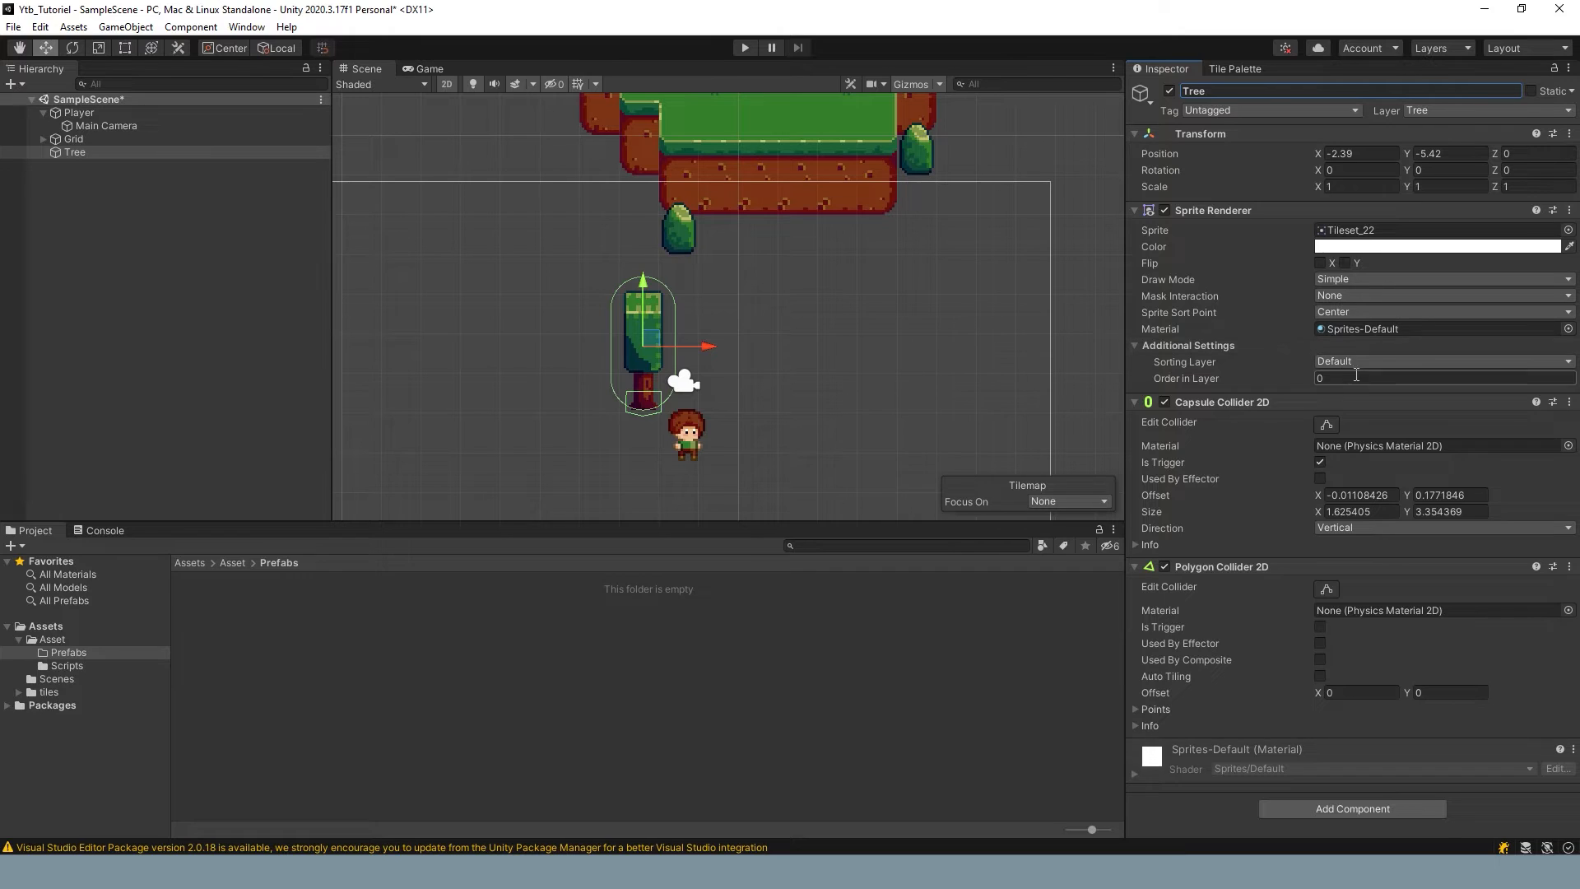
Step: Collapse the Tree's two colliders and compare the sorting settings of the Tree and the Player
middle_click_drag(798, 358, 749, 336)
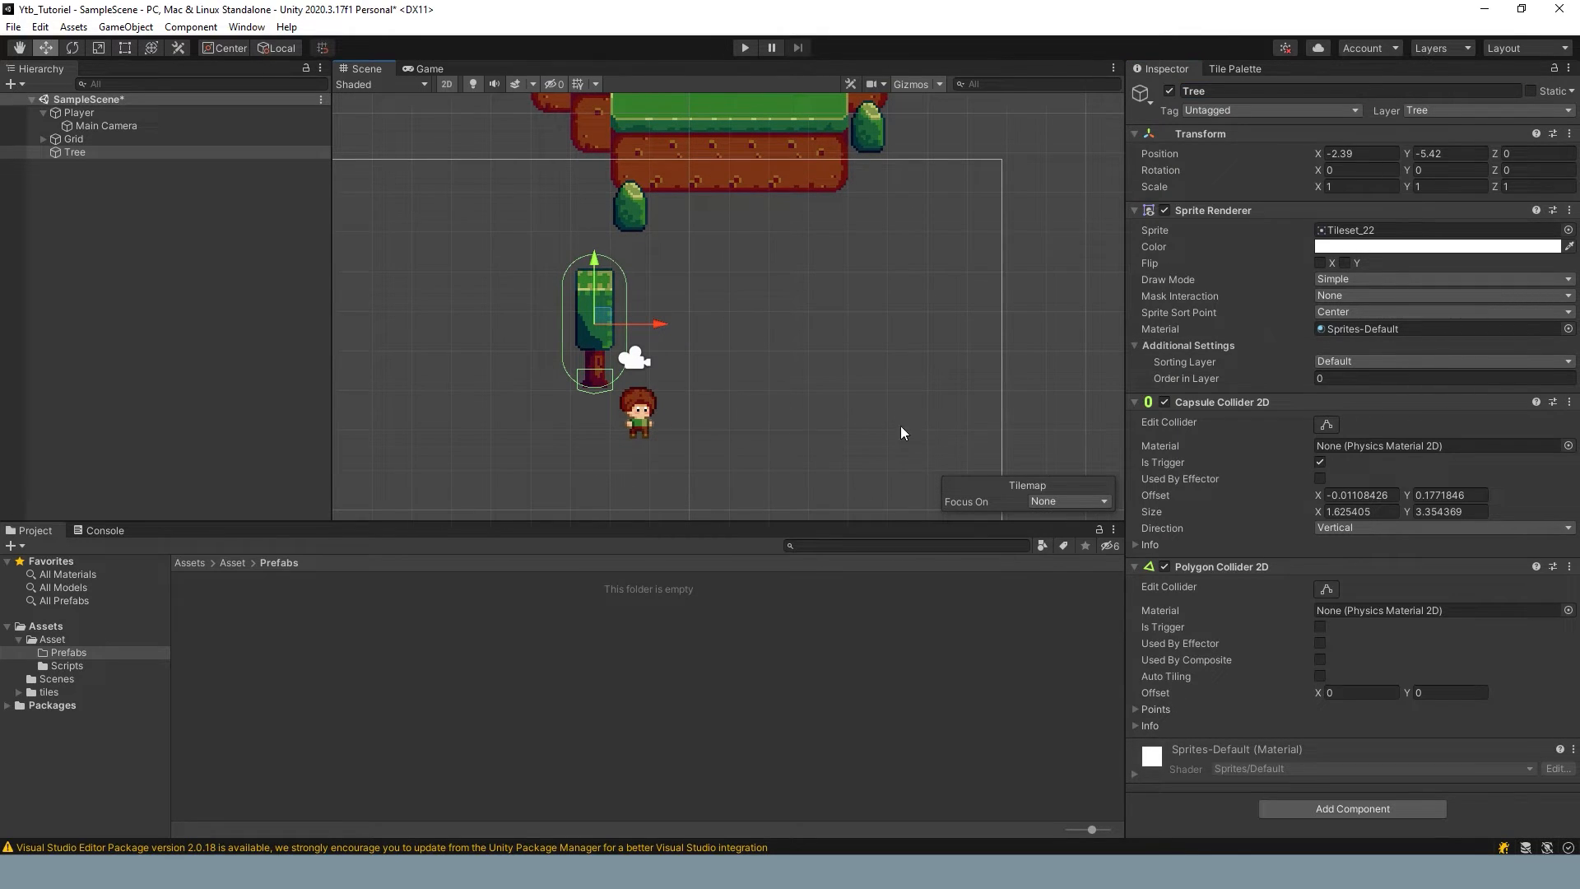
left_click(1134, 566)
left_click(1143, 402)
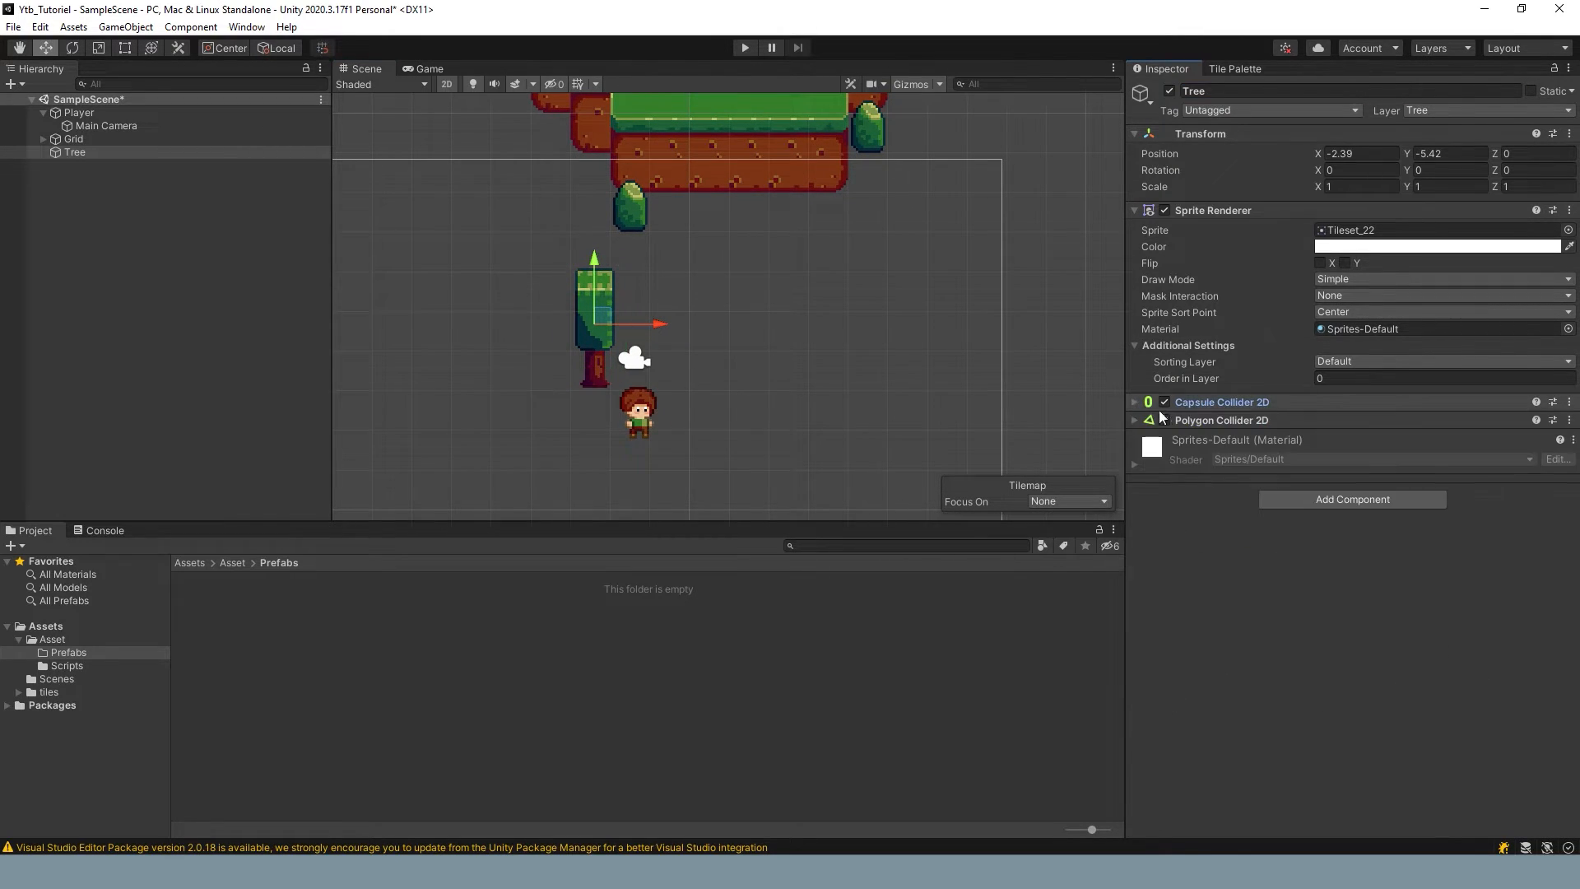
scroll(614, 316, "up", 2)
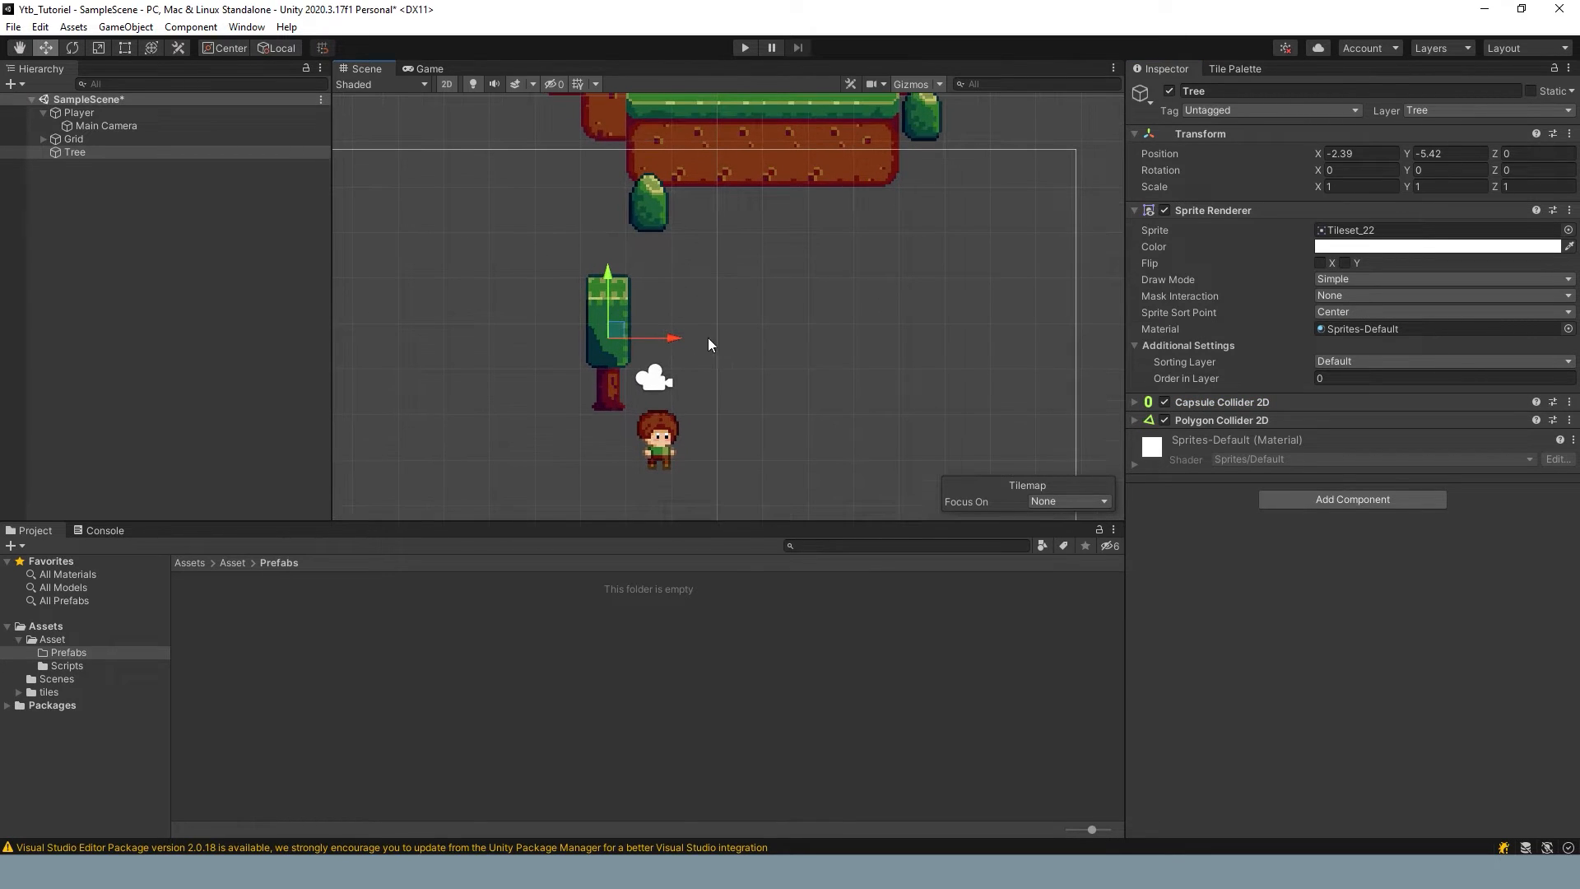
scroll(503, 360, "up", 1)
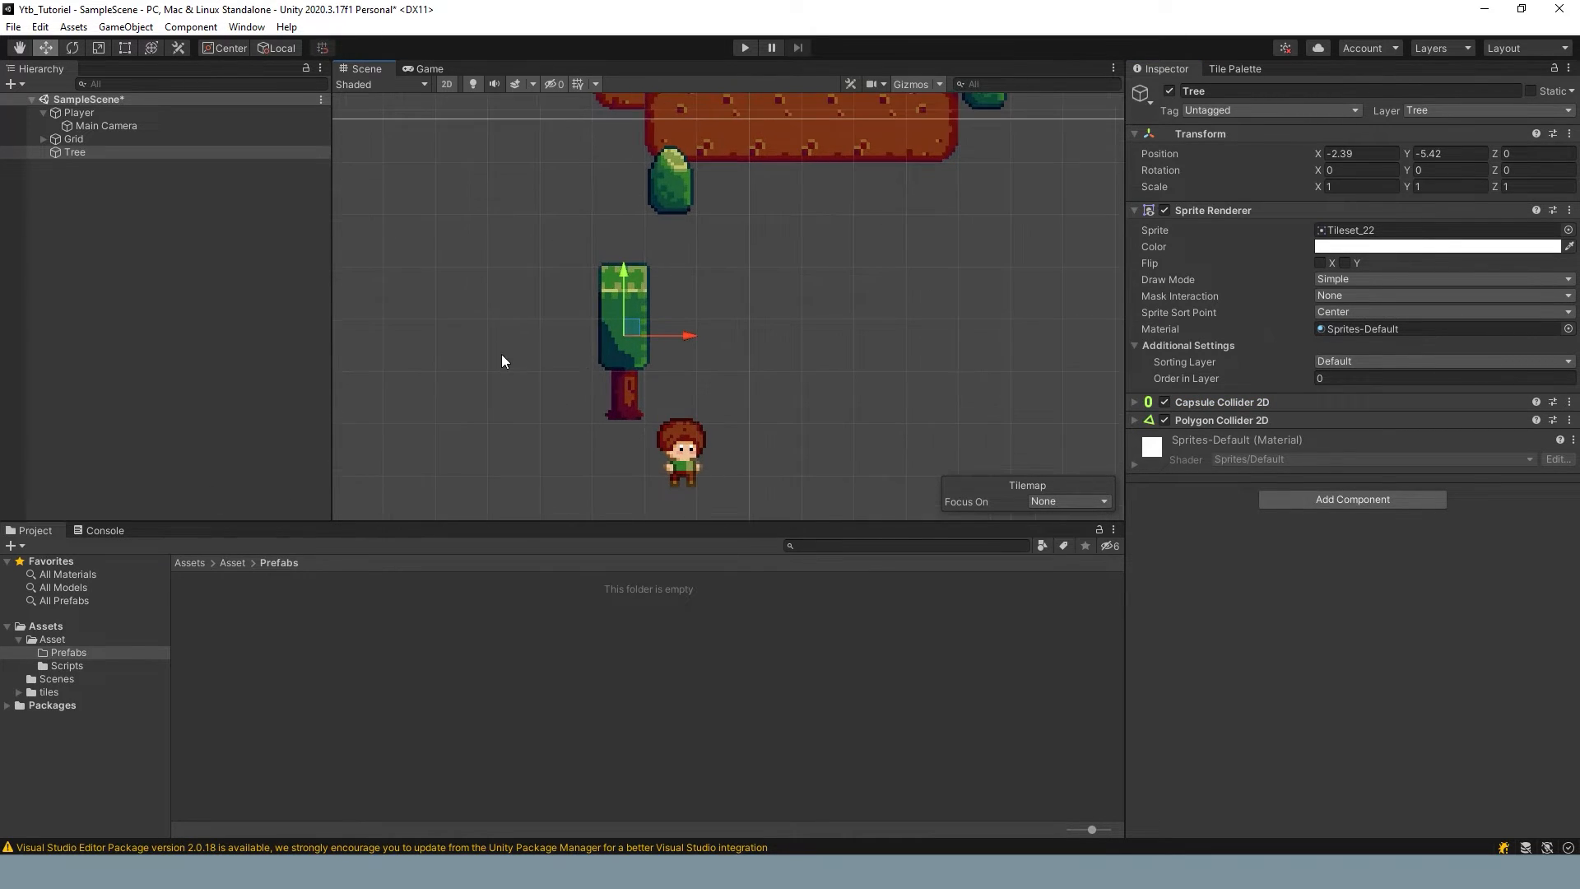
middle_click_drag(687, 366, 678, 317)
left_click(673, 403)
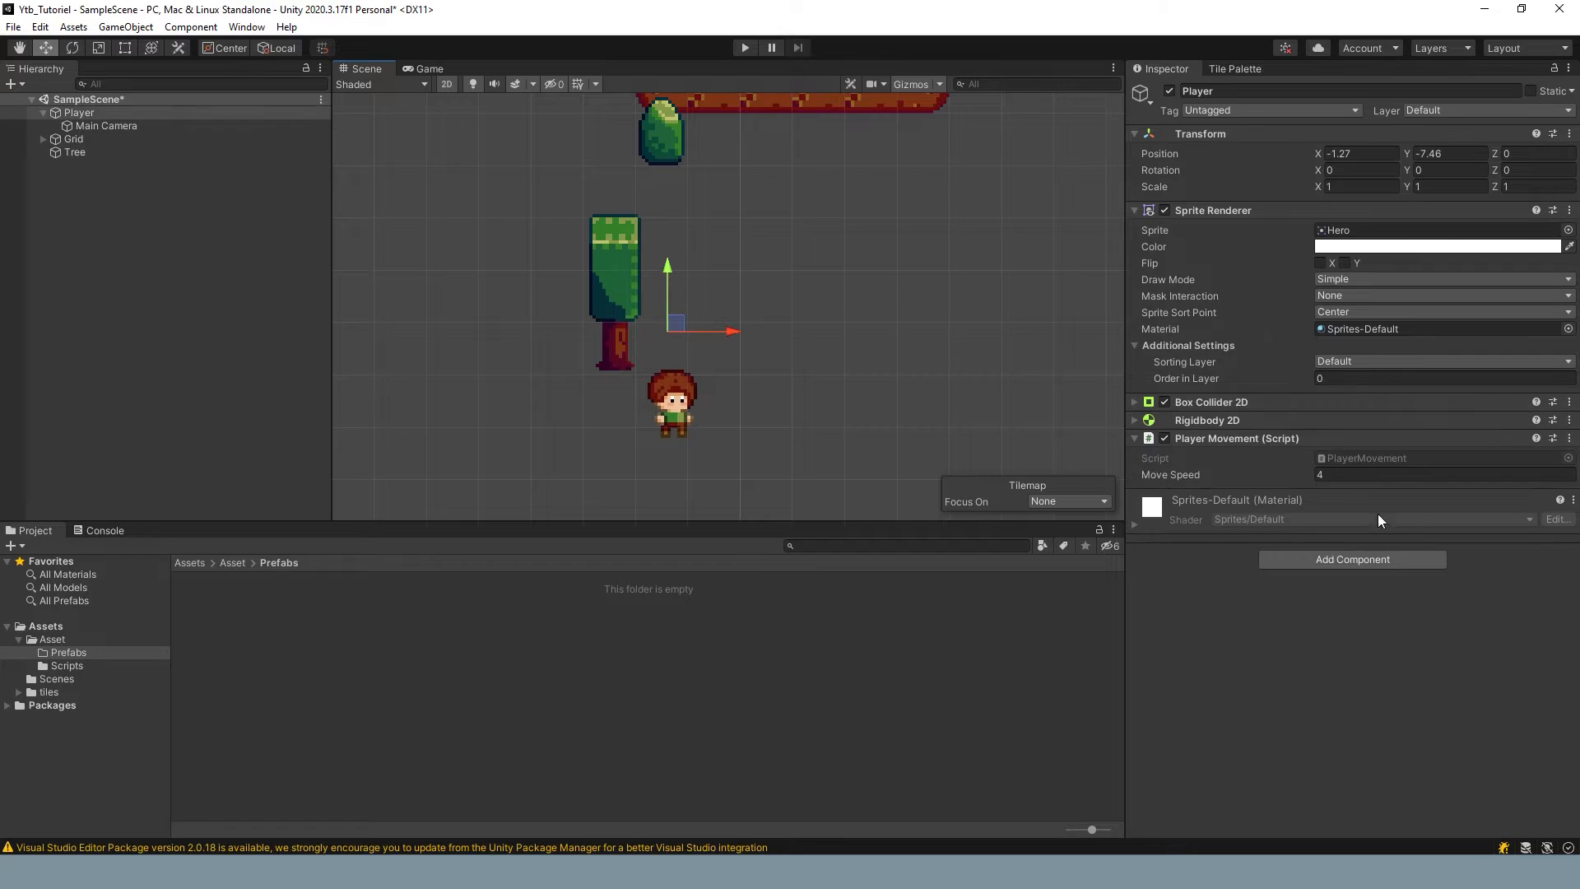
left_click(598, 273)
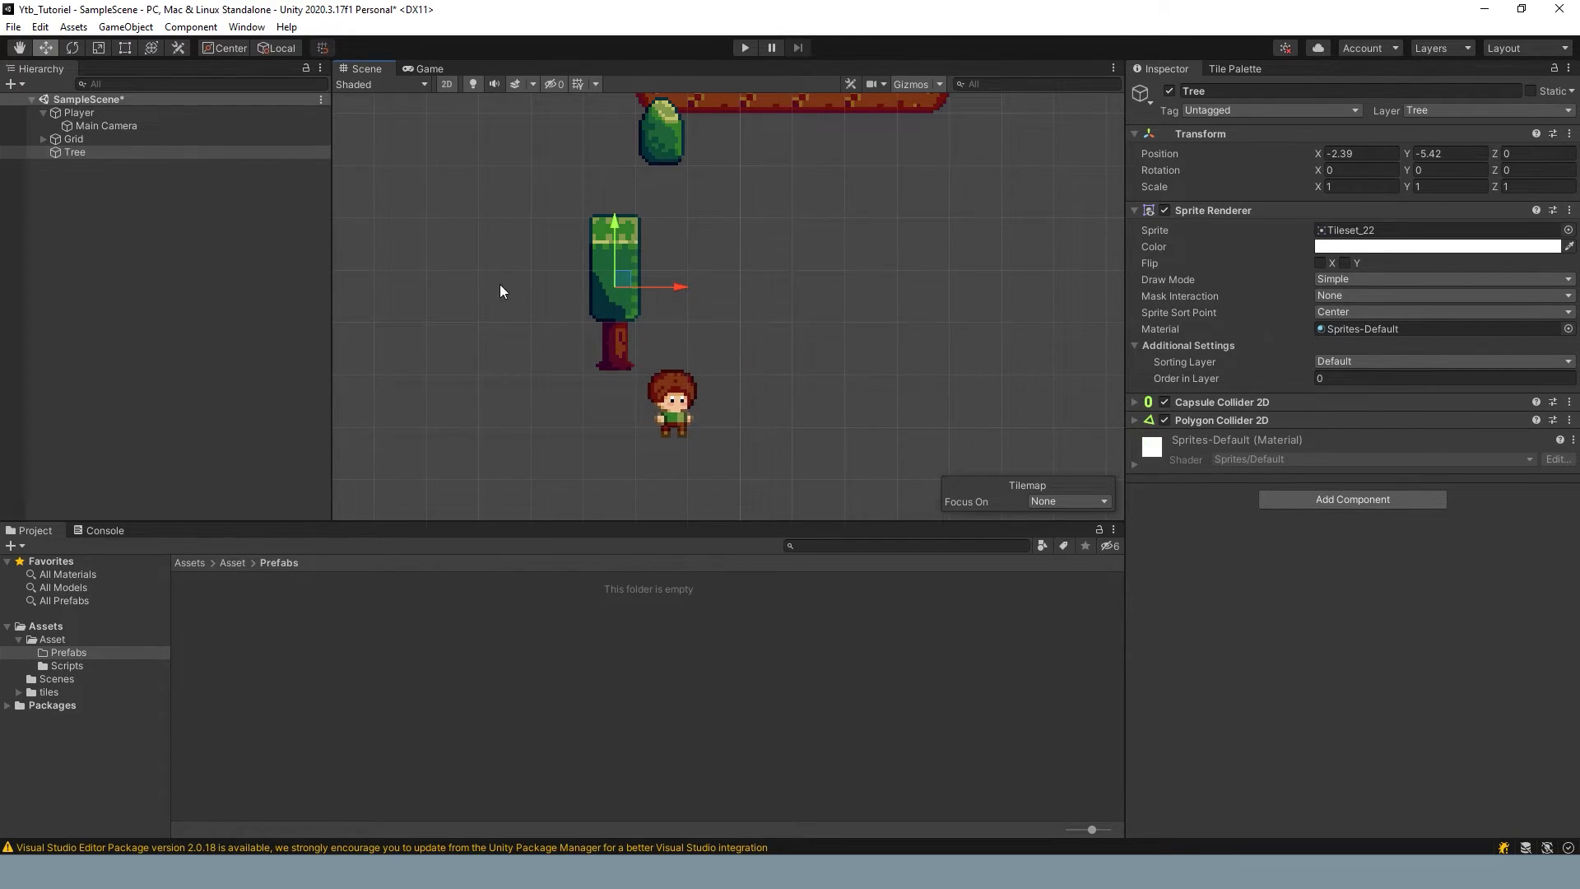
Step: Extend the lower end of the Tree's Capsule Collider 2D slightly, making it about 1.63 by 3.38 in size
left_click(1201, 402)
left_click(1321, 461)
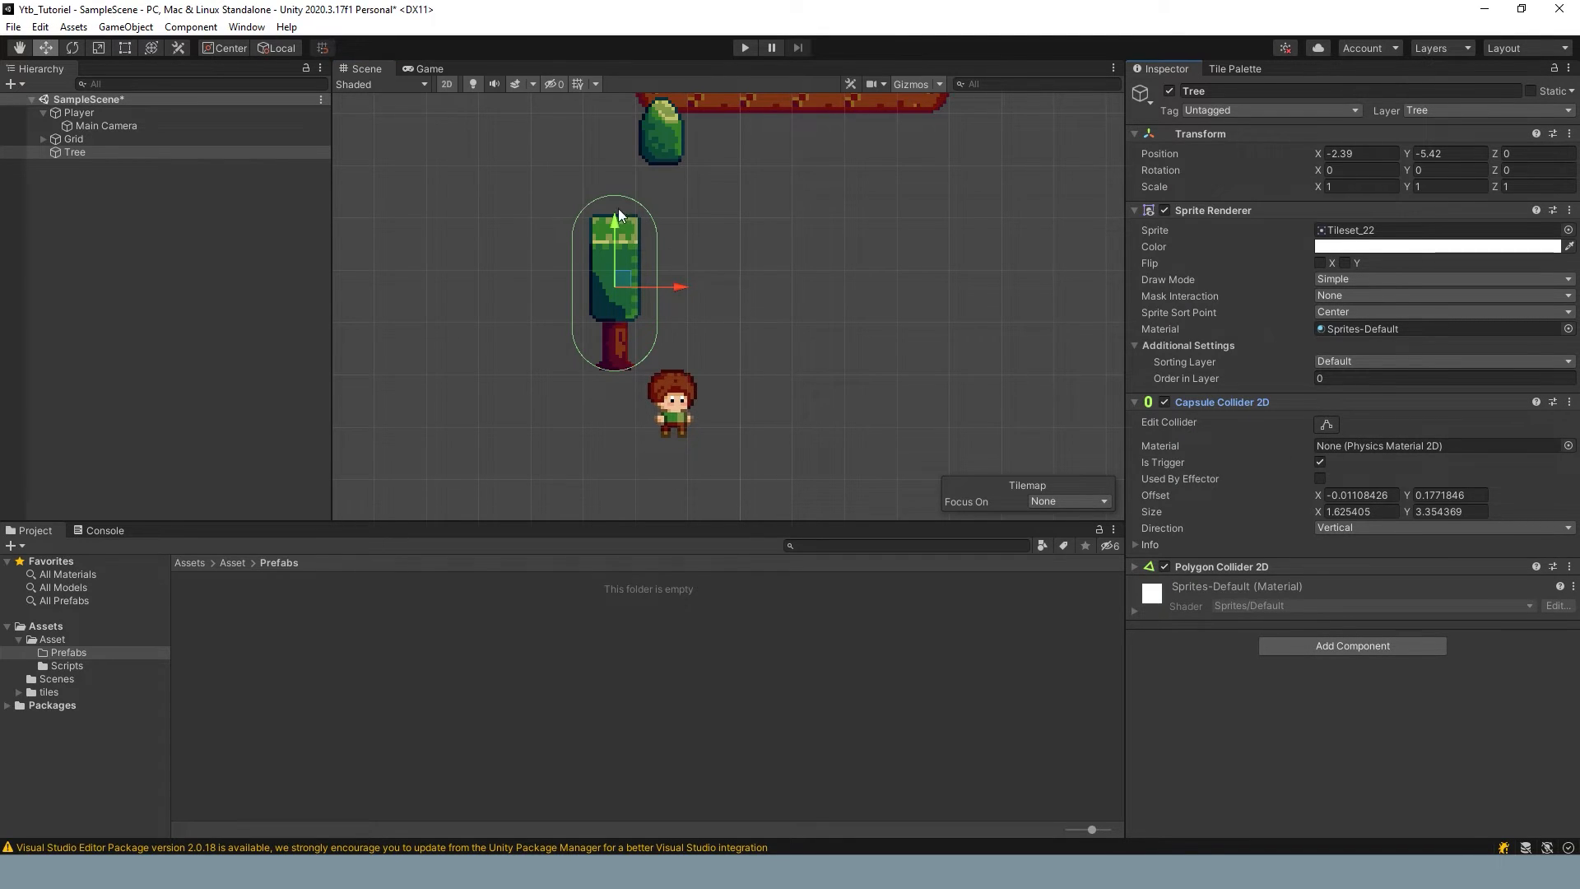
scroll(615, 288, "up", 8)
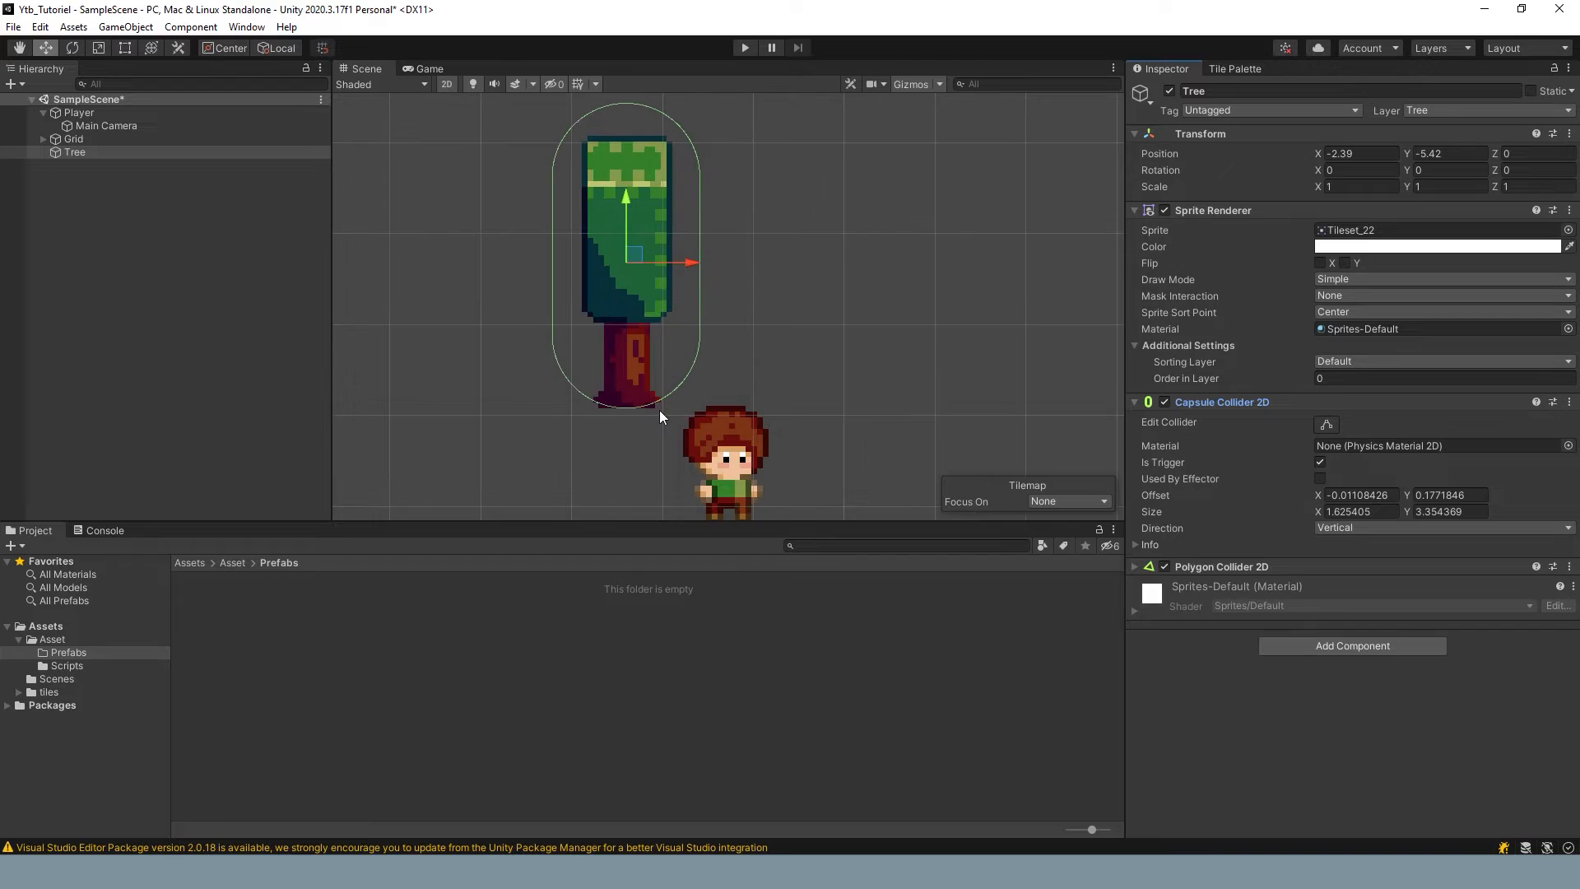
left_click(1325, 424)
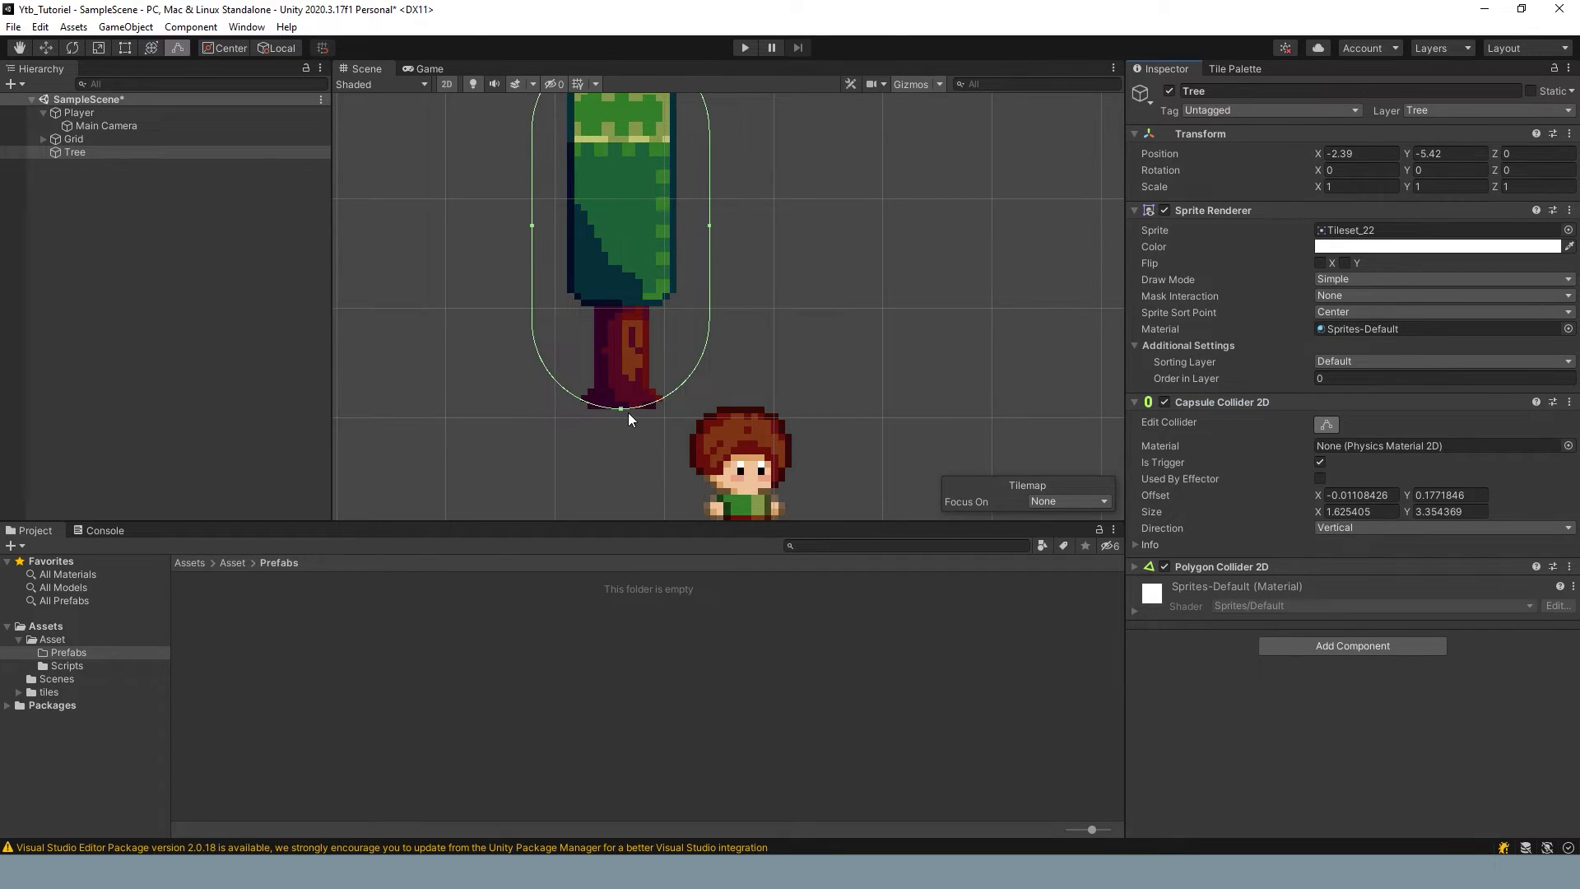
left_click_drag(620, 408, 621, 411)
scroll(699, 277, "down", 1)
middle_click_drag(680, 183, 644, 275)
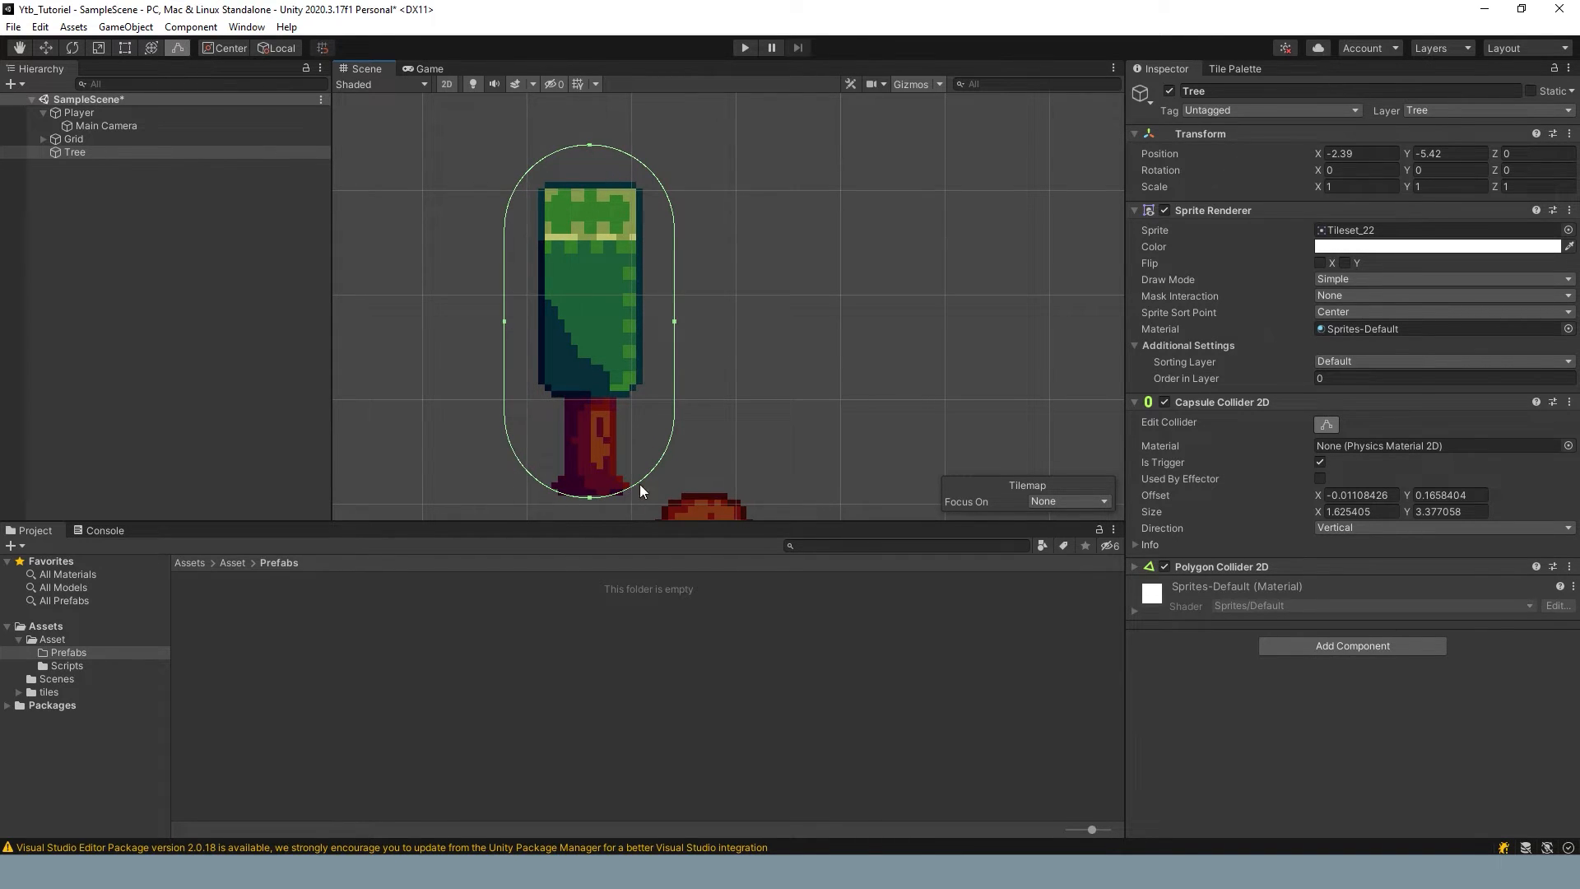
scroll(754, 432, "down", 2)
middle_click_drag(751, 402, 743, 216)
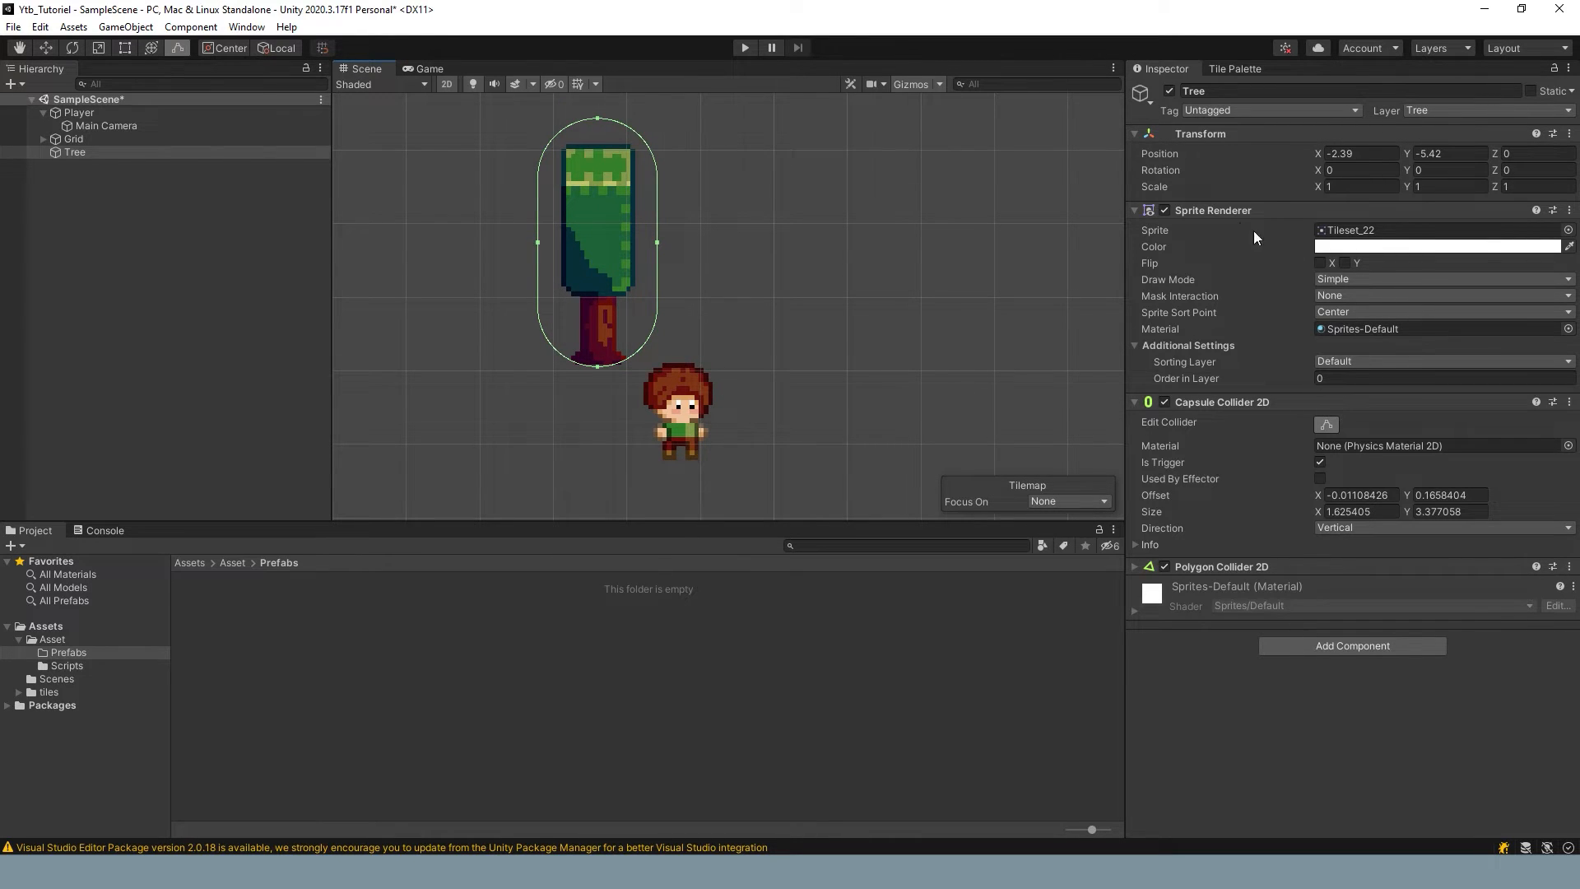
left_click(1205, 403)
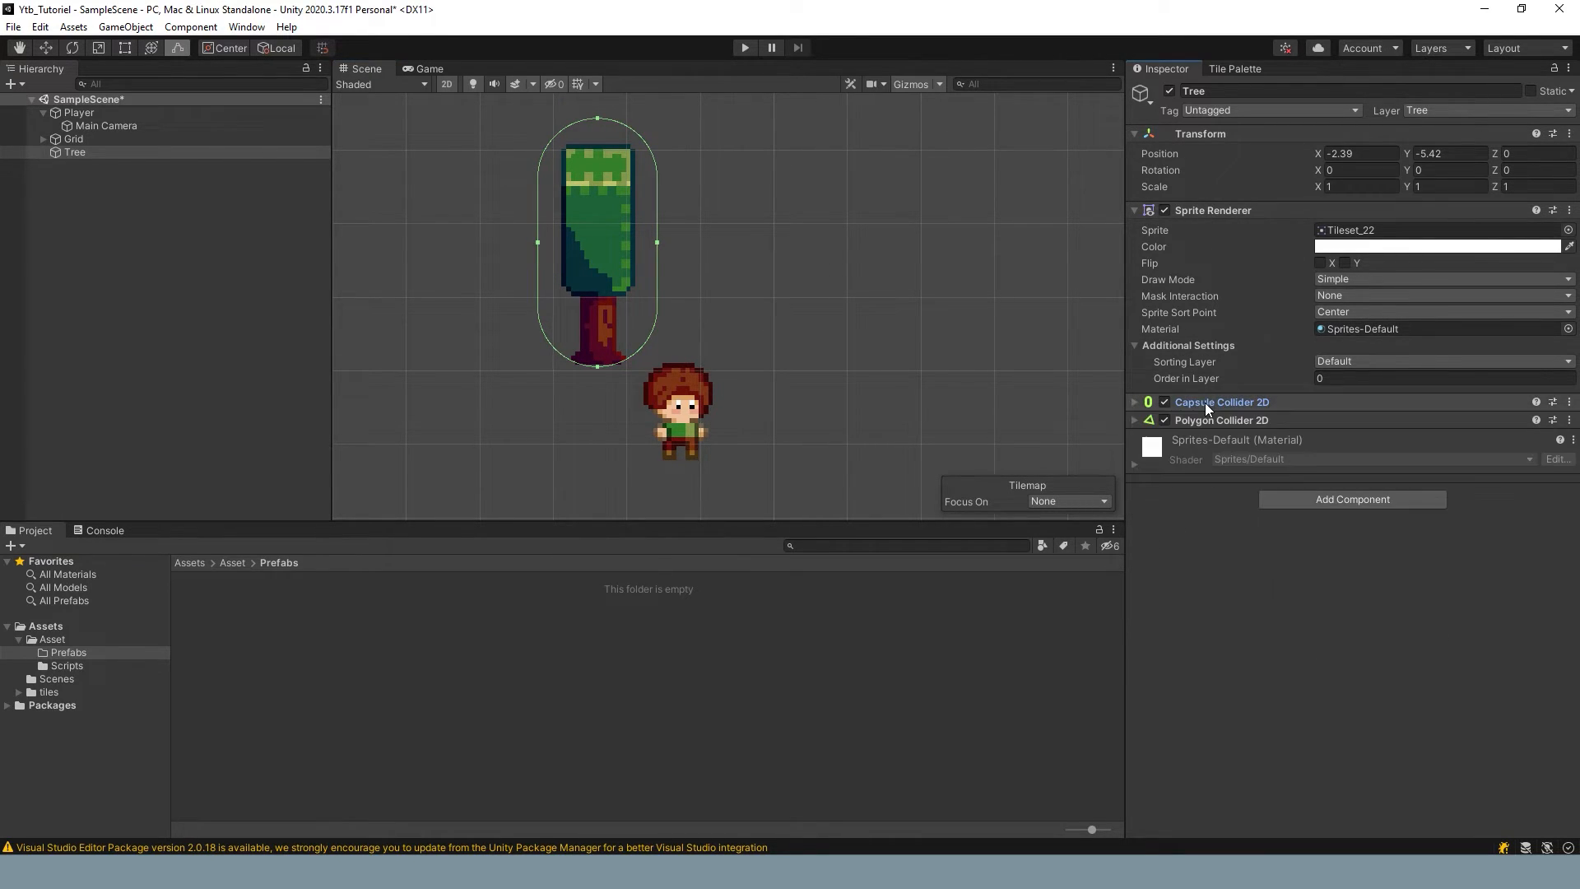
Step: Examine the outline and settings of the Tree's Polygon Collider 2D around the base of the trunk
left_click(1134, 421)
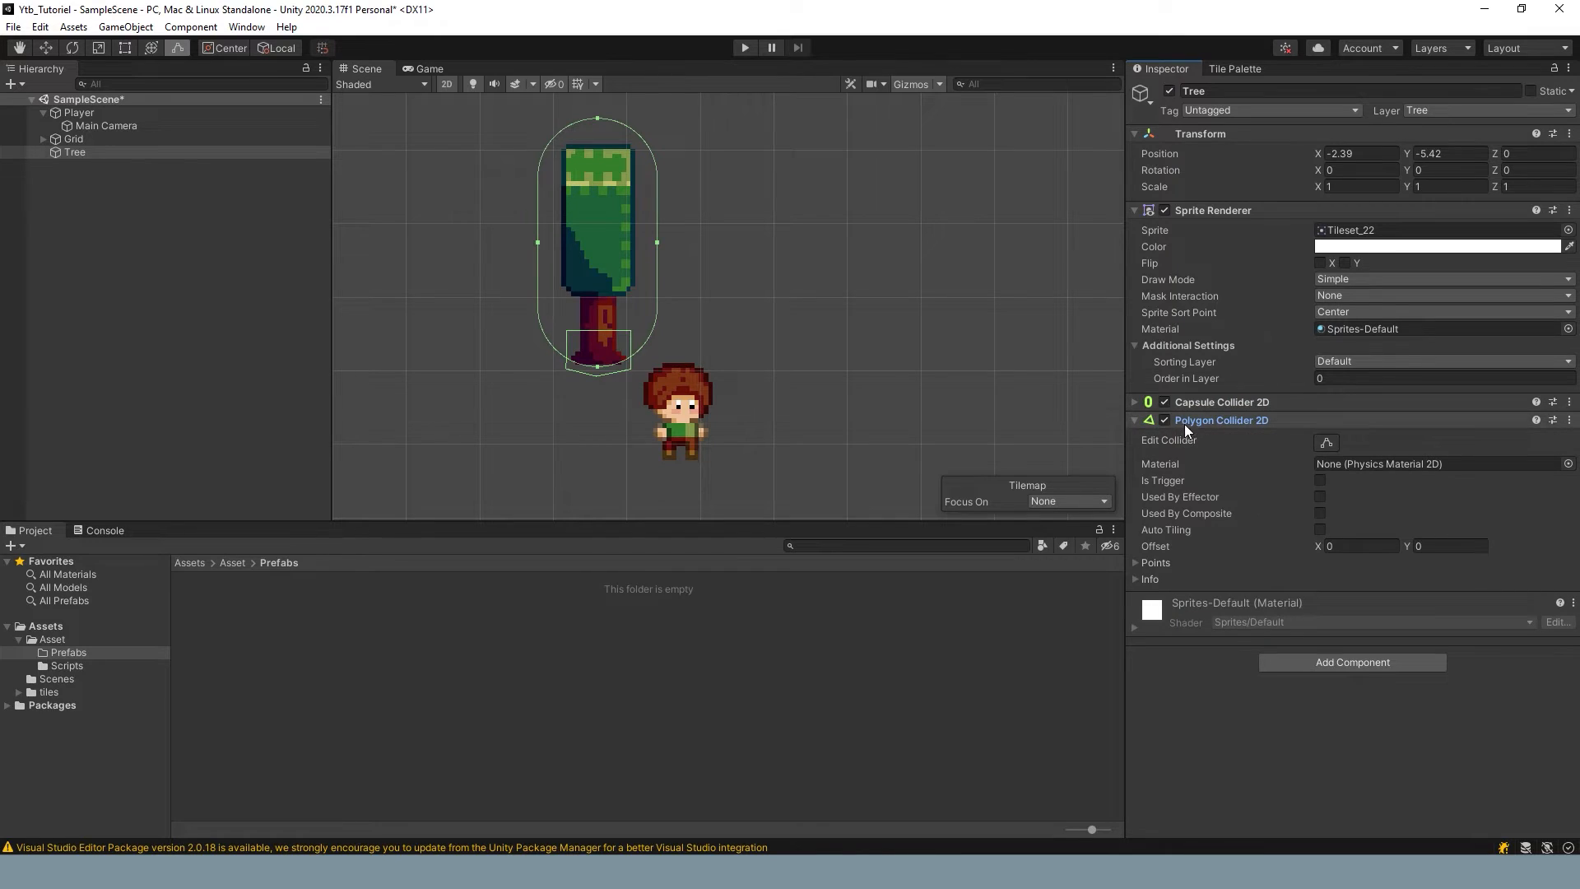
scroll(608, 378, "up", 6)
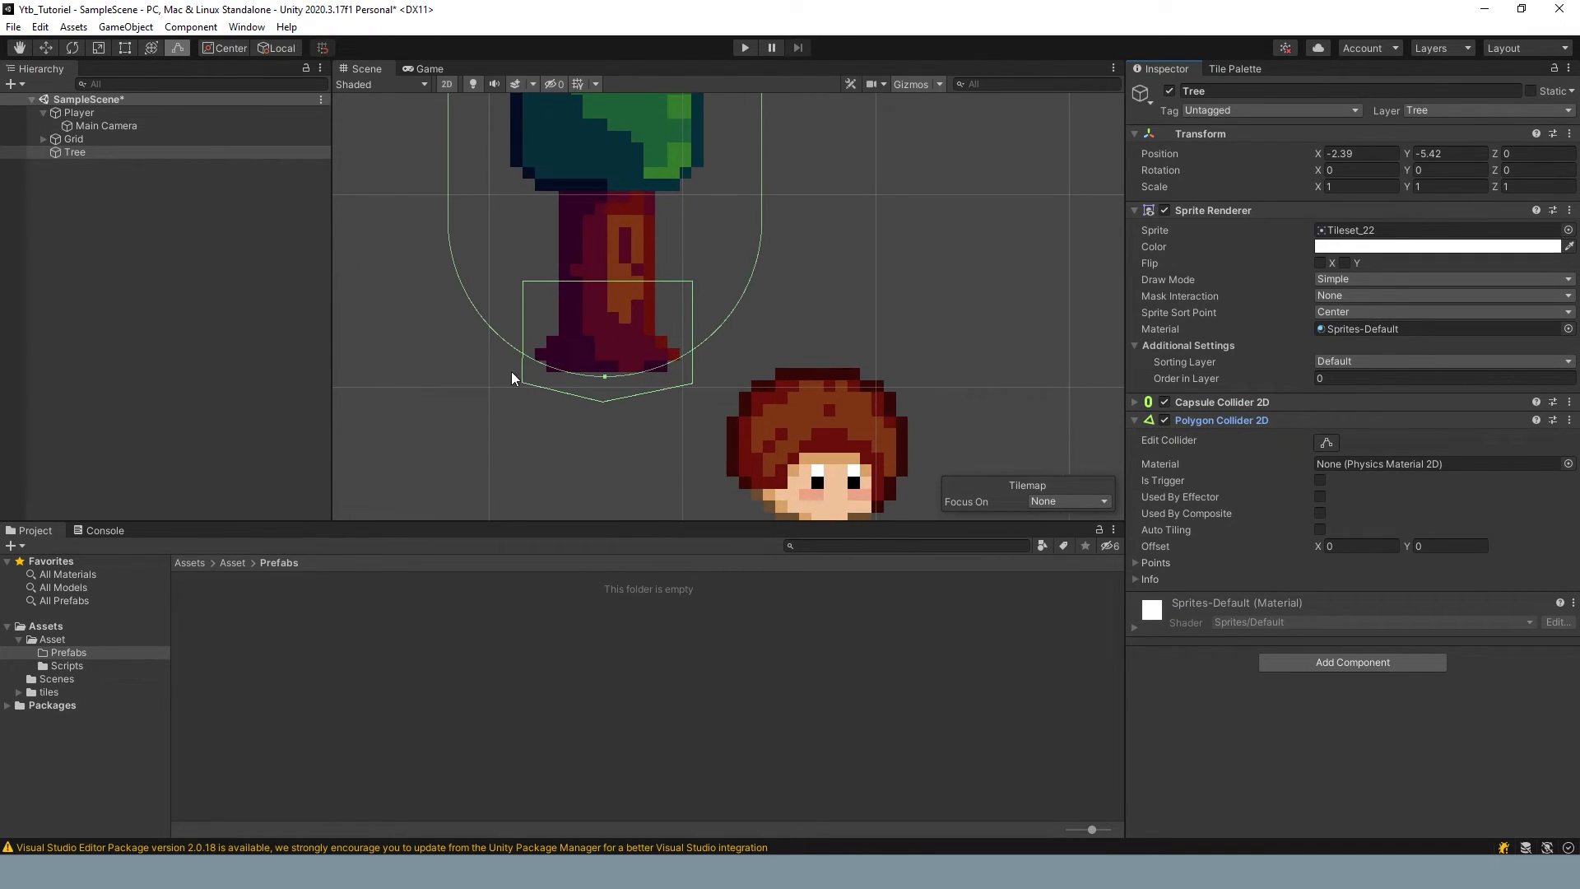
left_click(1326, 442)
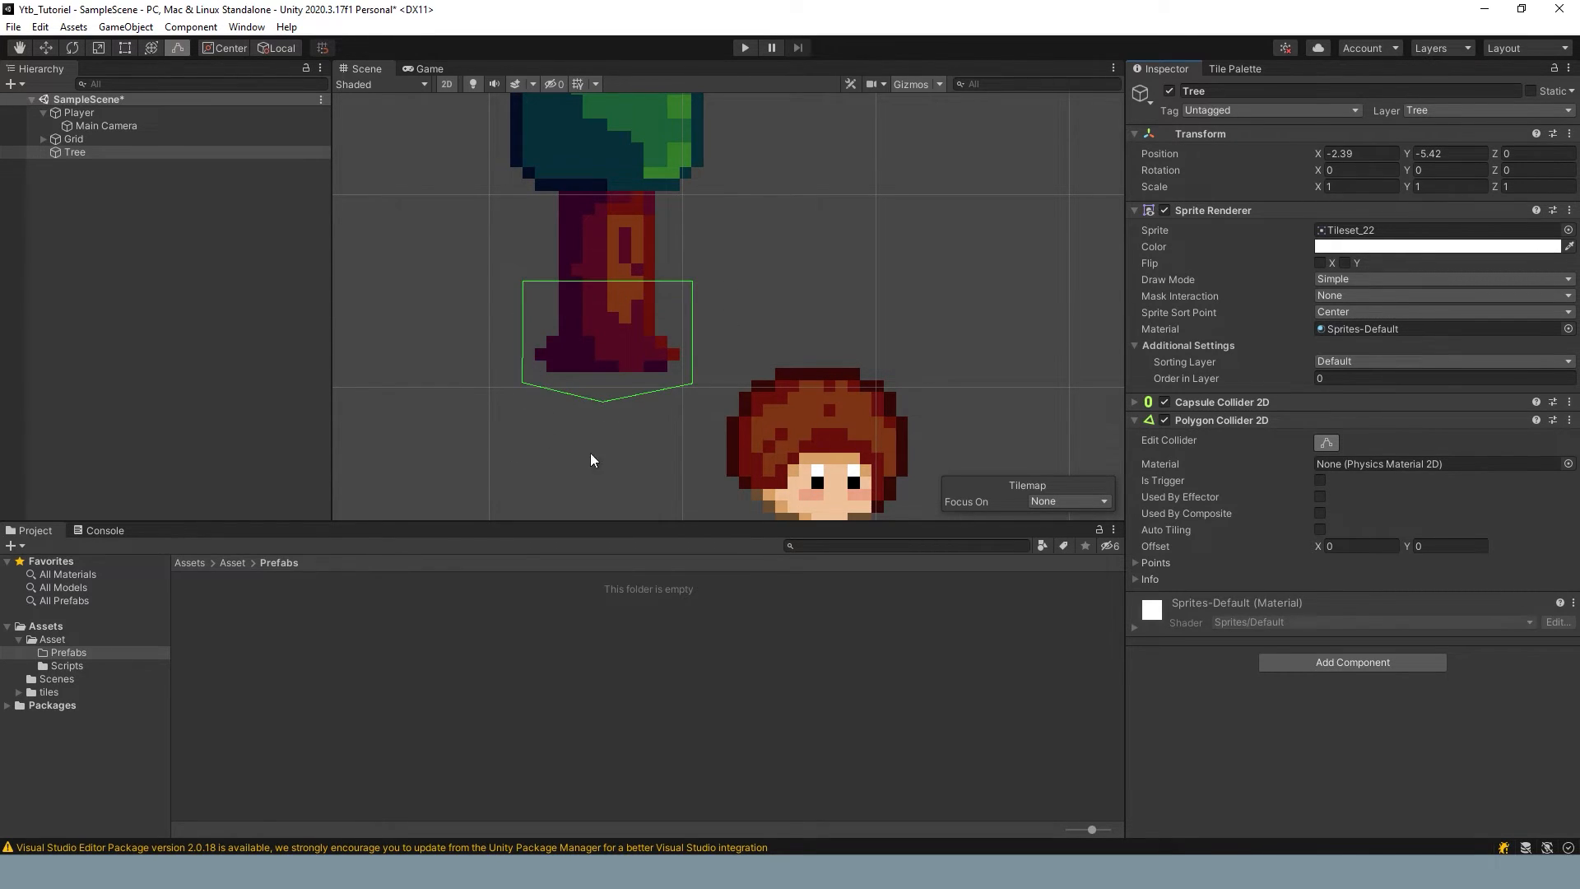
scroll(712, 326, "down", 1)
scroll(711, 319, "down", 2)
middle_click_drag(762, 362, 604, 358)
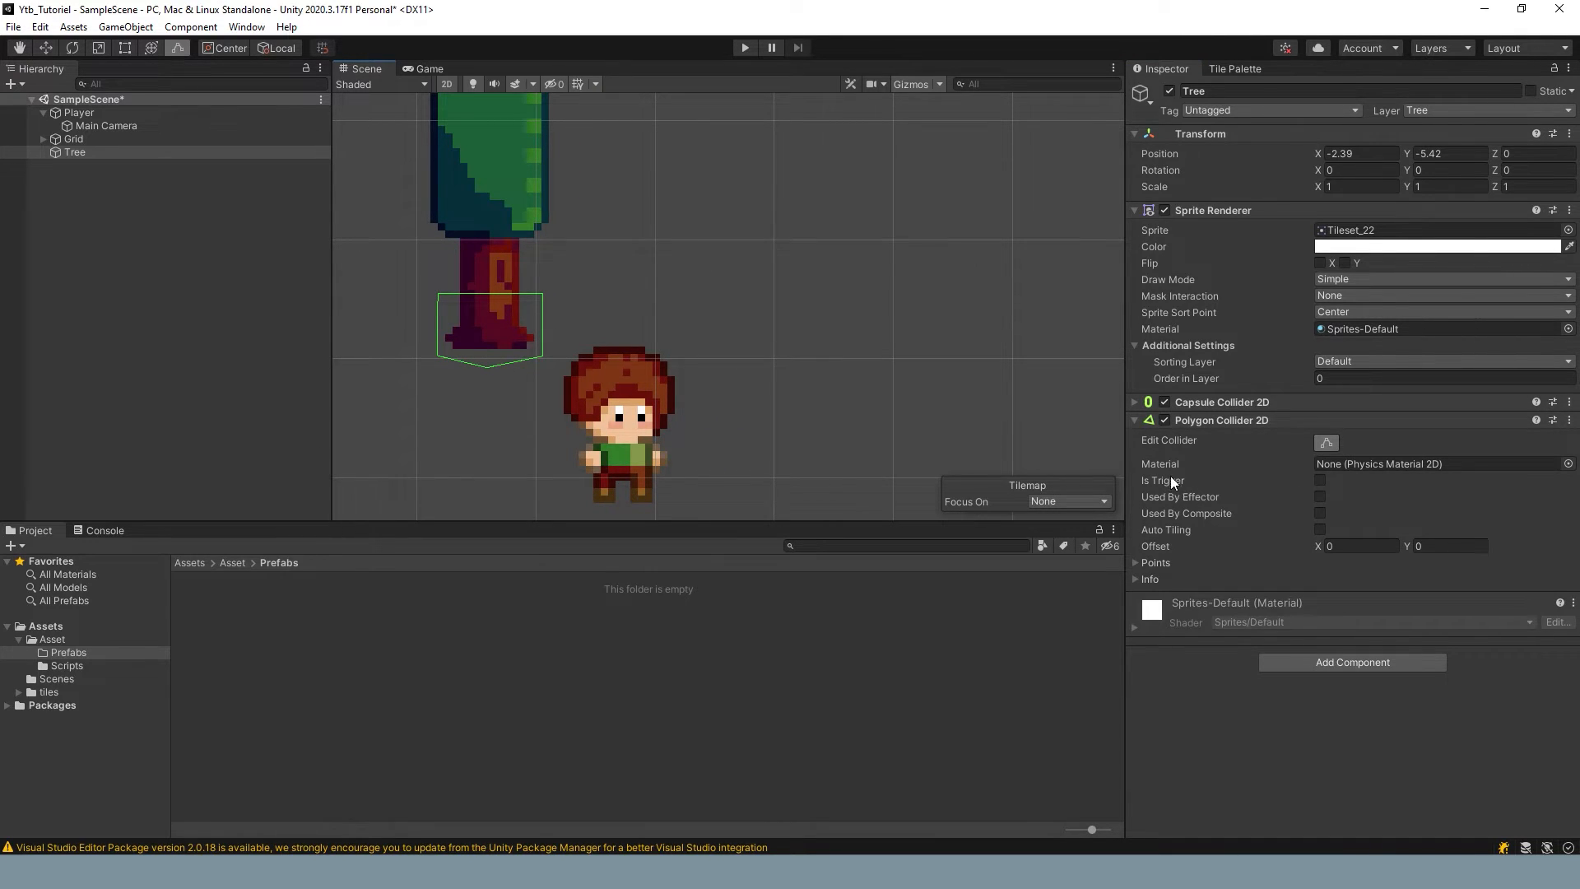
left_click(1218, 419)
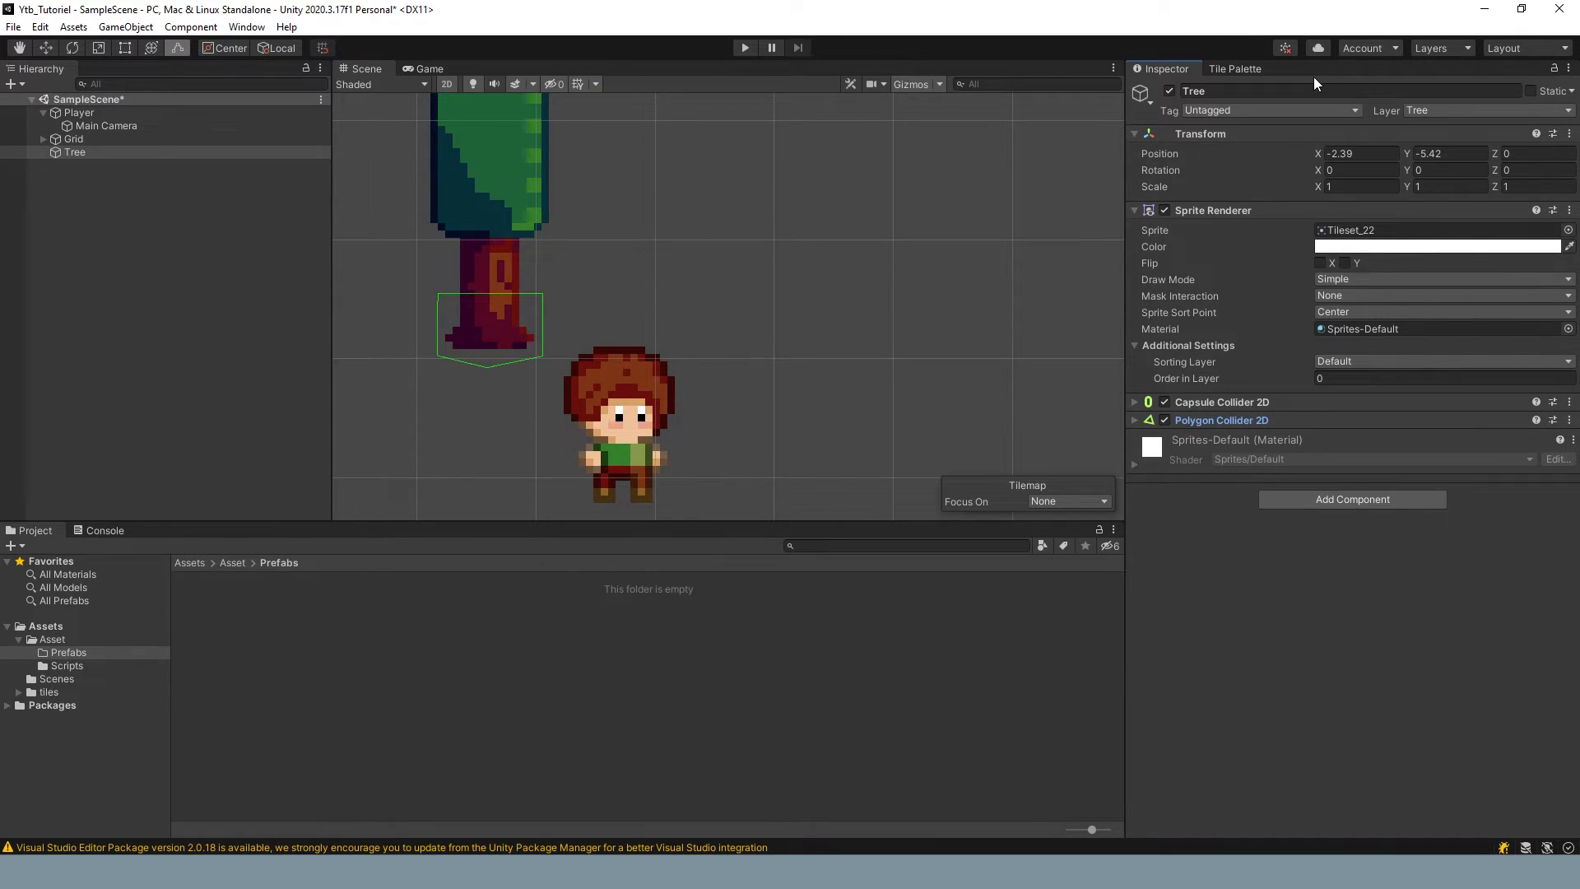
Step: Examine the Tree layer's entry in the Tags & Layers settings and compare the layers assigned to the Tree and the Player
left_click(1459, 105)
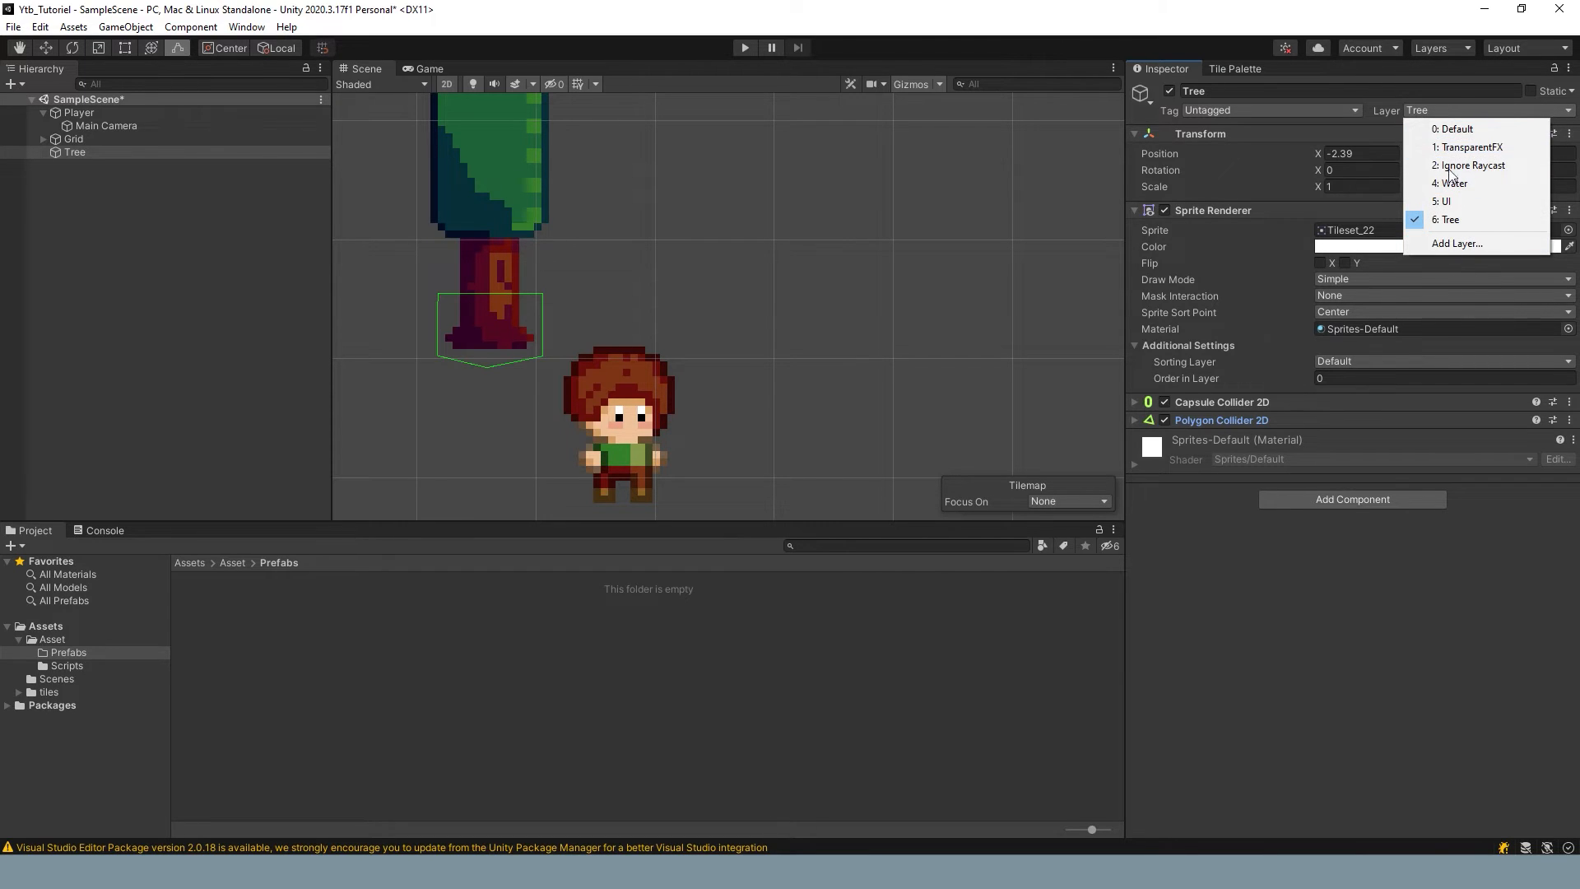
left_click(1456, 242)
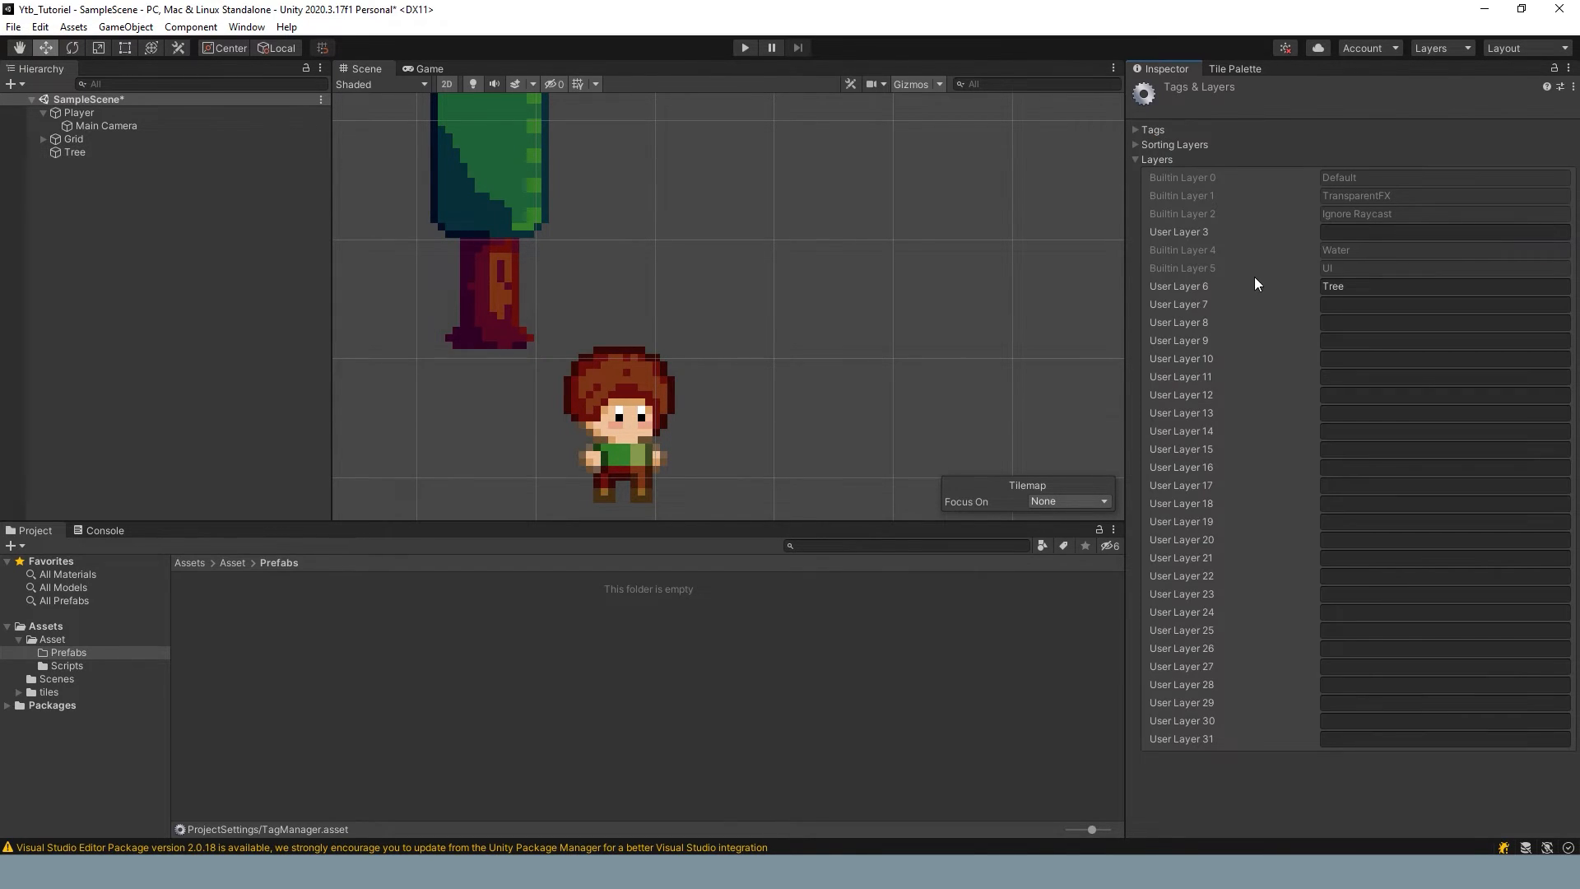
left_click(1341, 287)
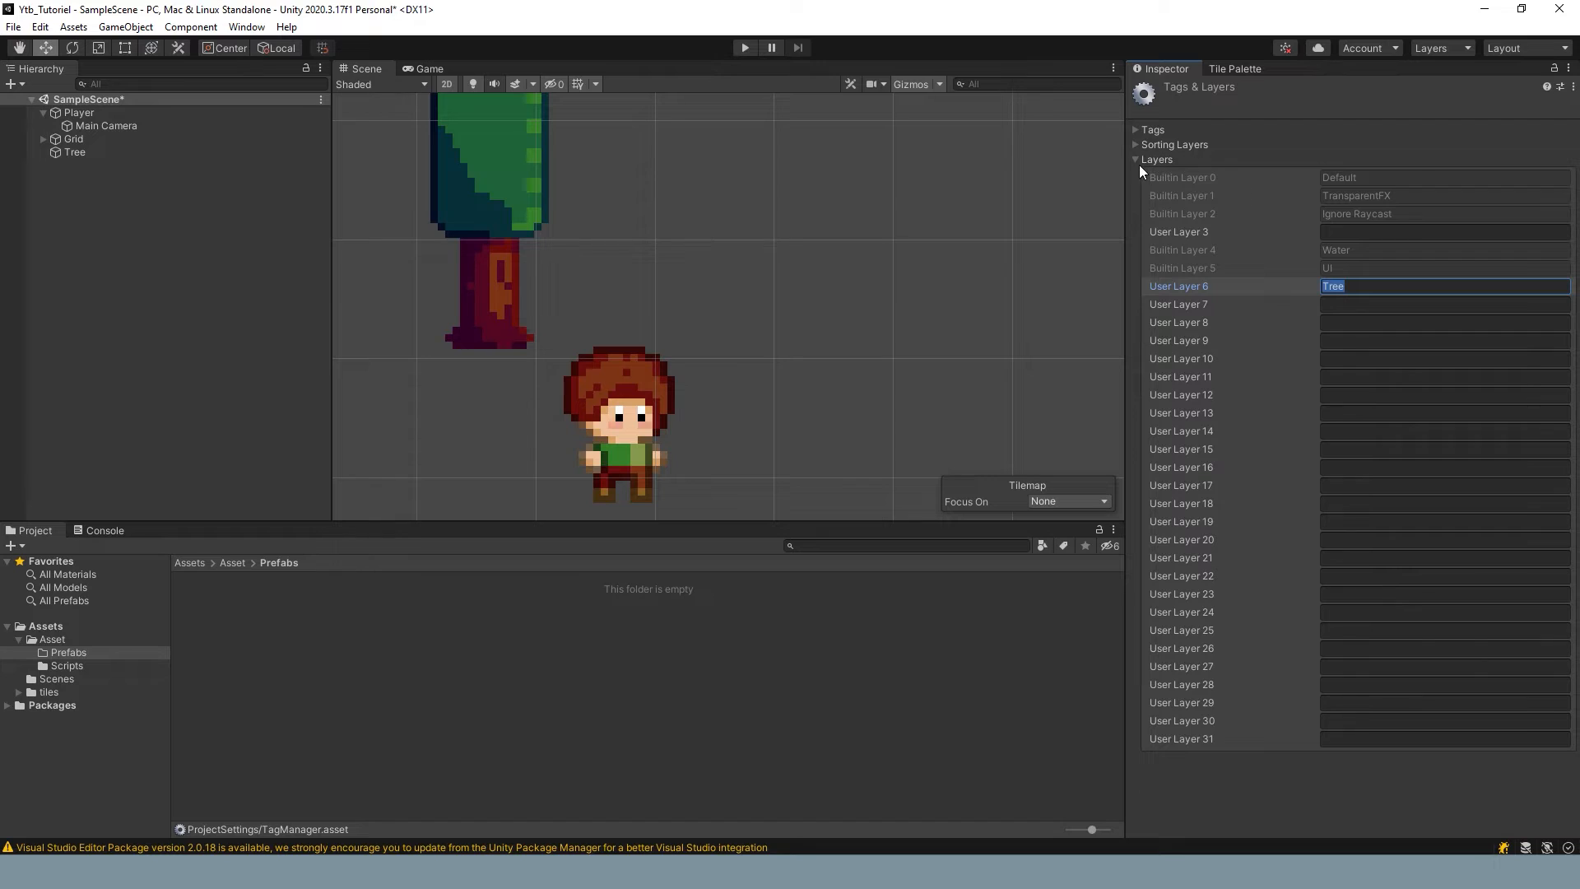
left_click(514, 229)
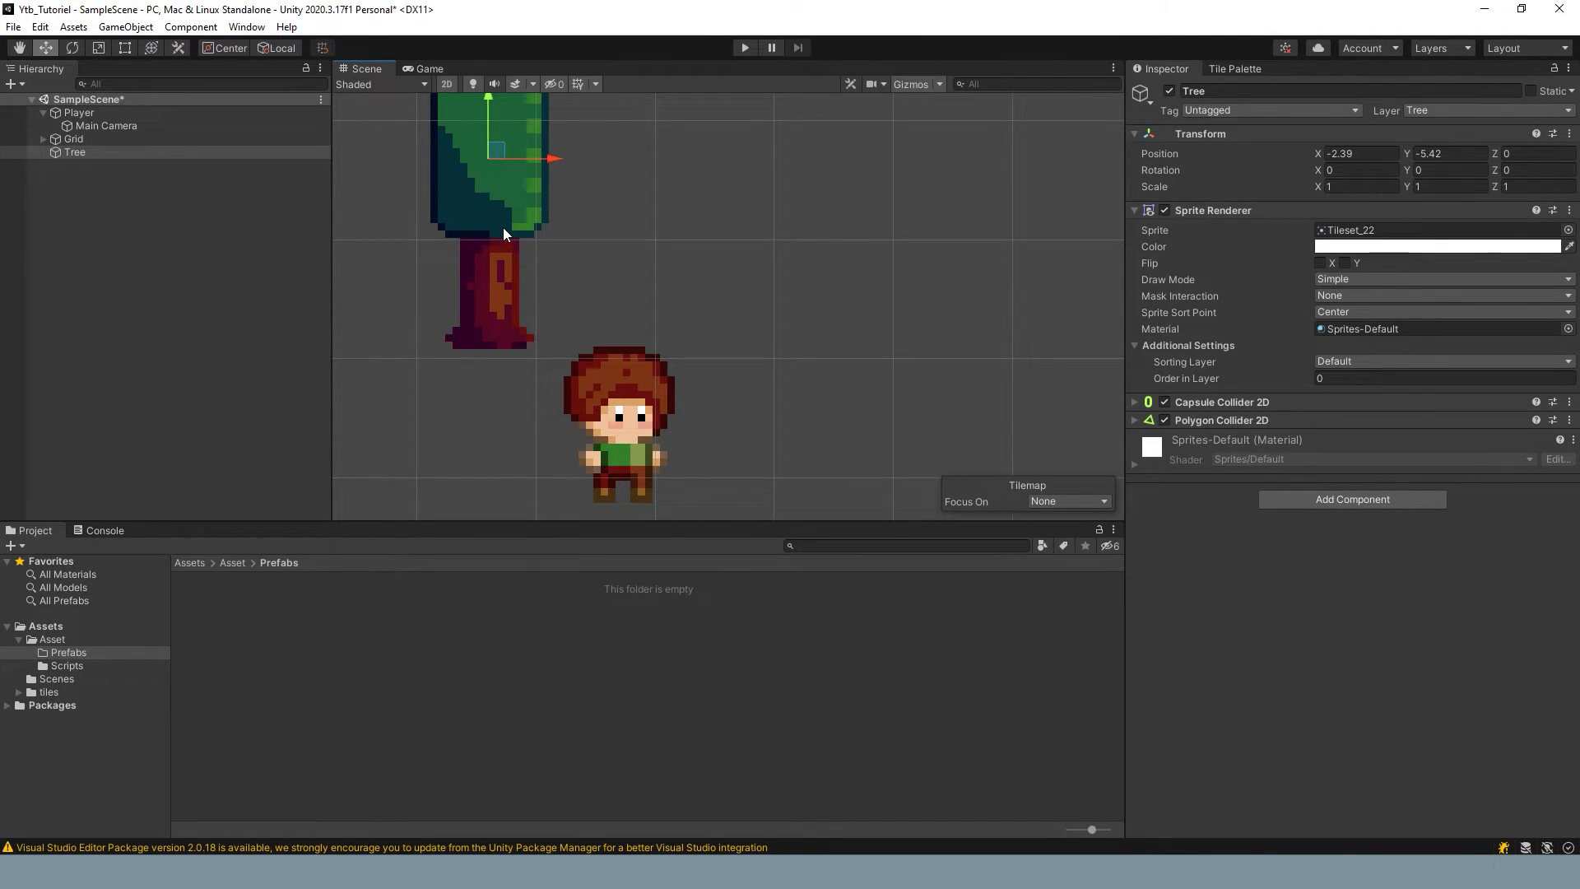
left_click(619, 415)
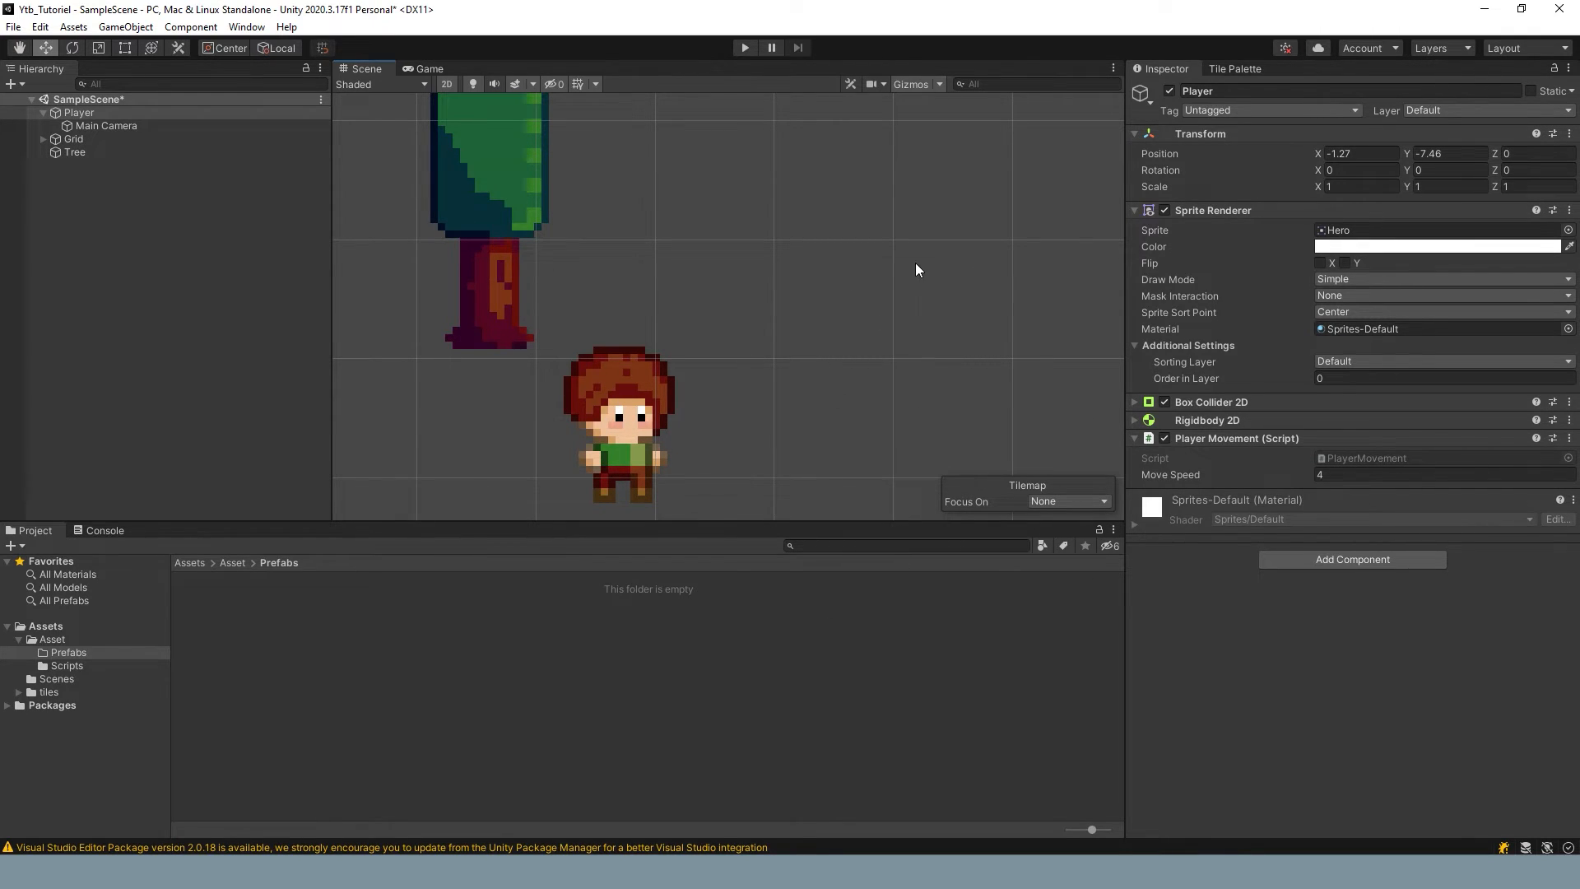
scroll(914, 269, "down", 5)
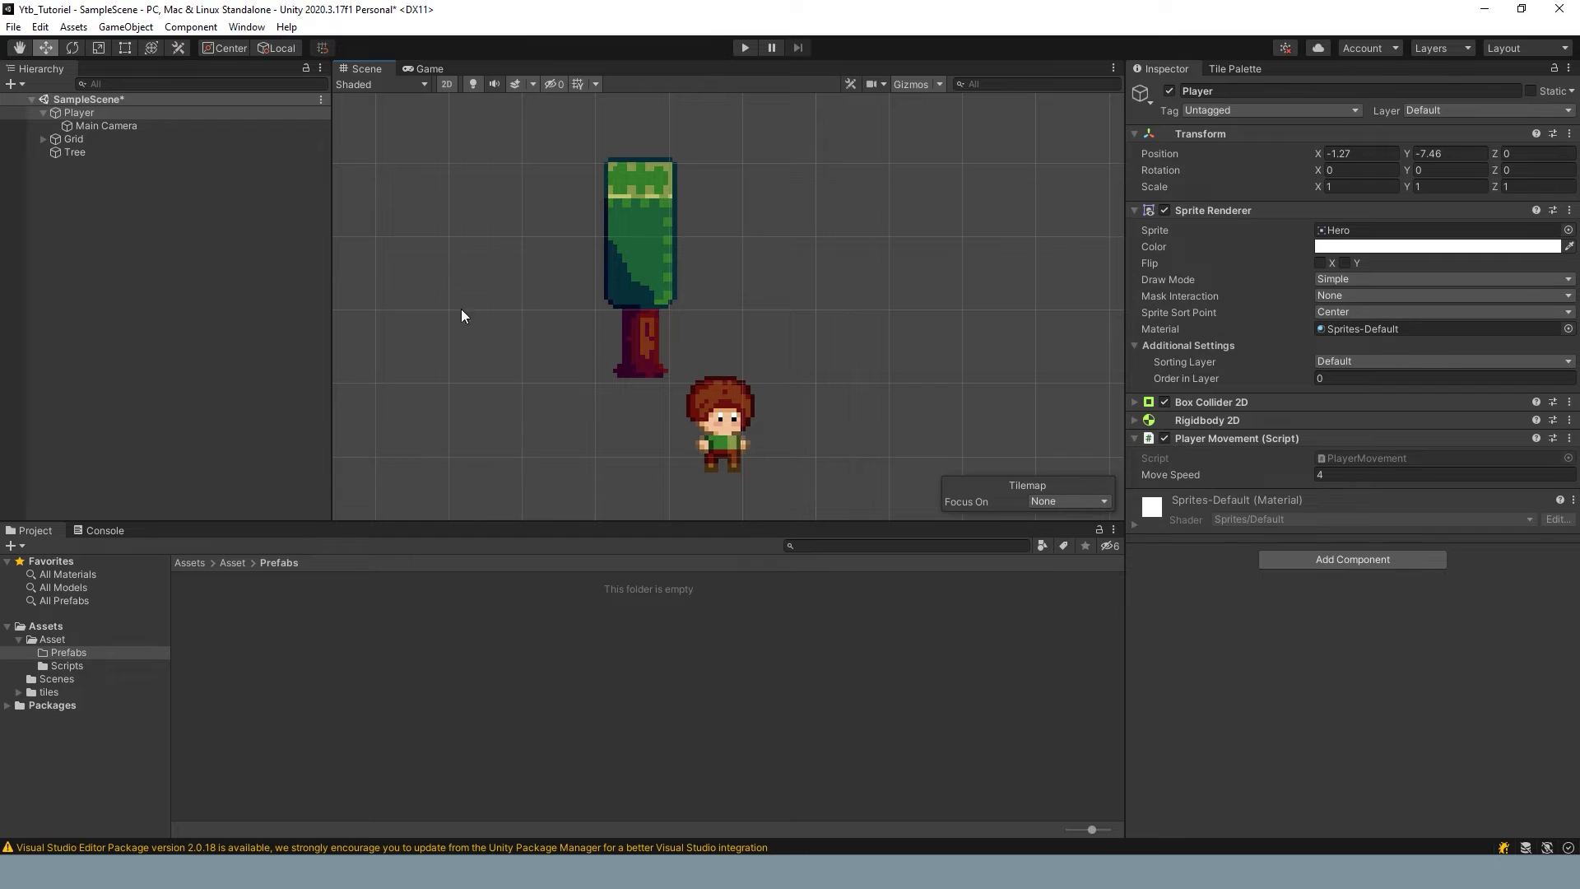
Step: Switch to Visual Studio and review the spriteRenderer declaration and its GetComponent assignment in Start() of PlayerMovement.cs
left_click(214, 794)
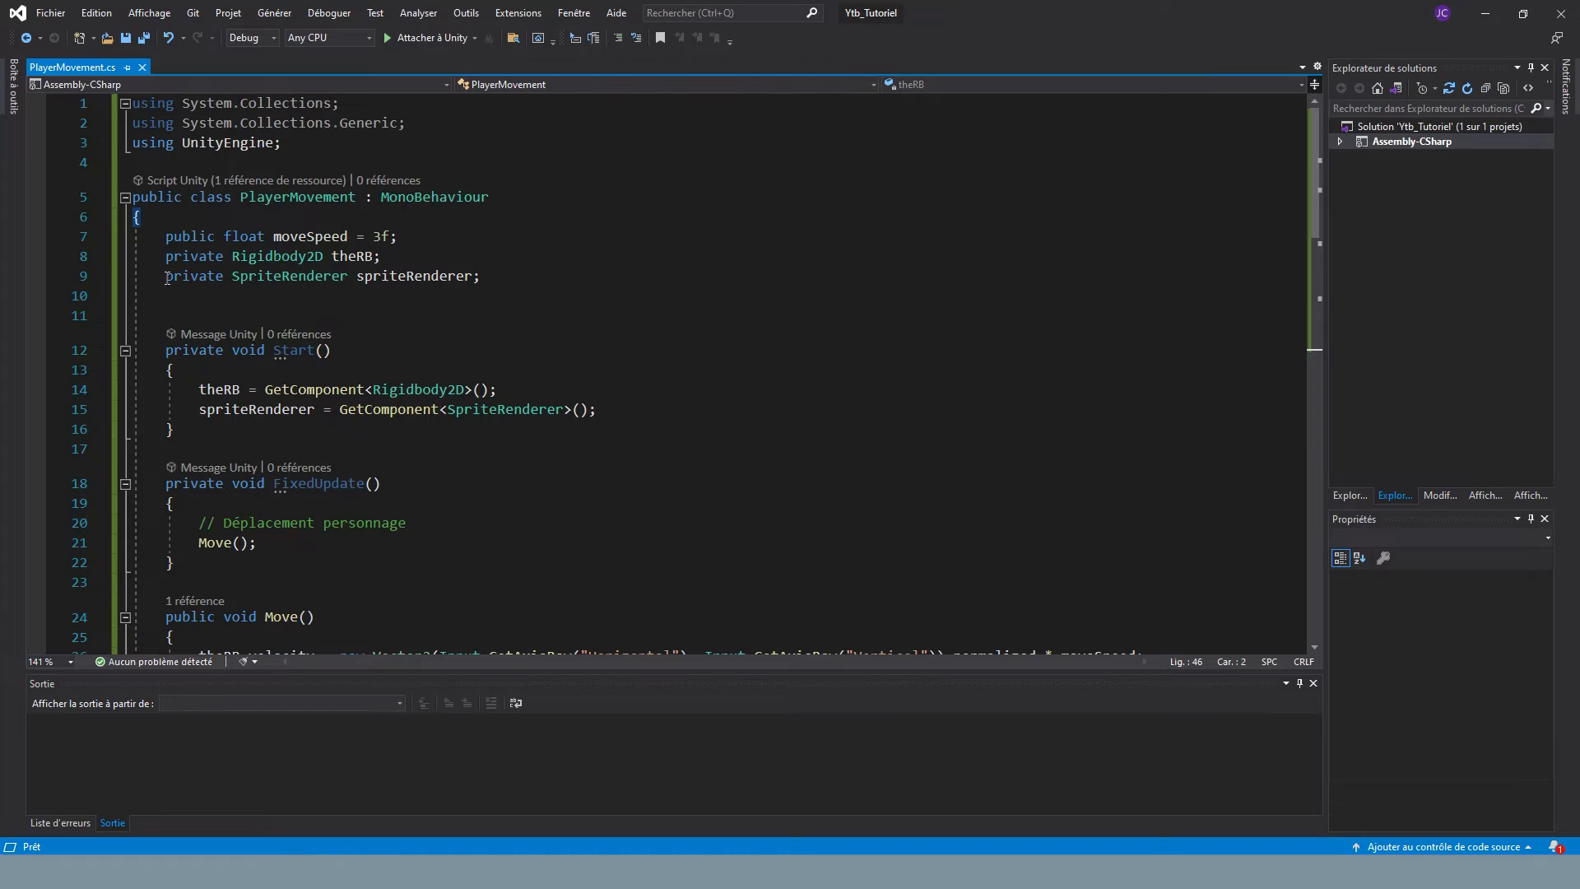
left_click_drag(167, 277, 480, 280)
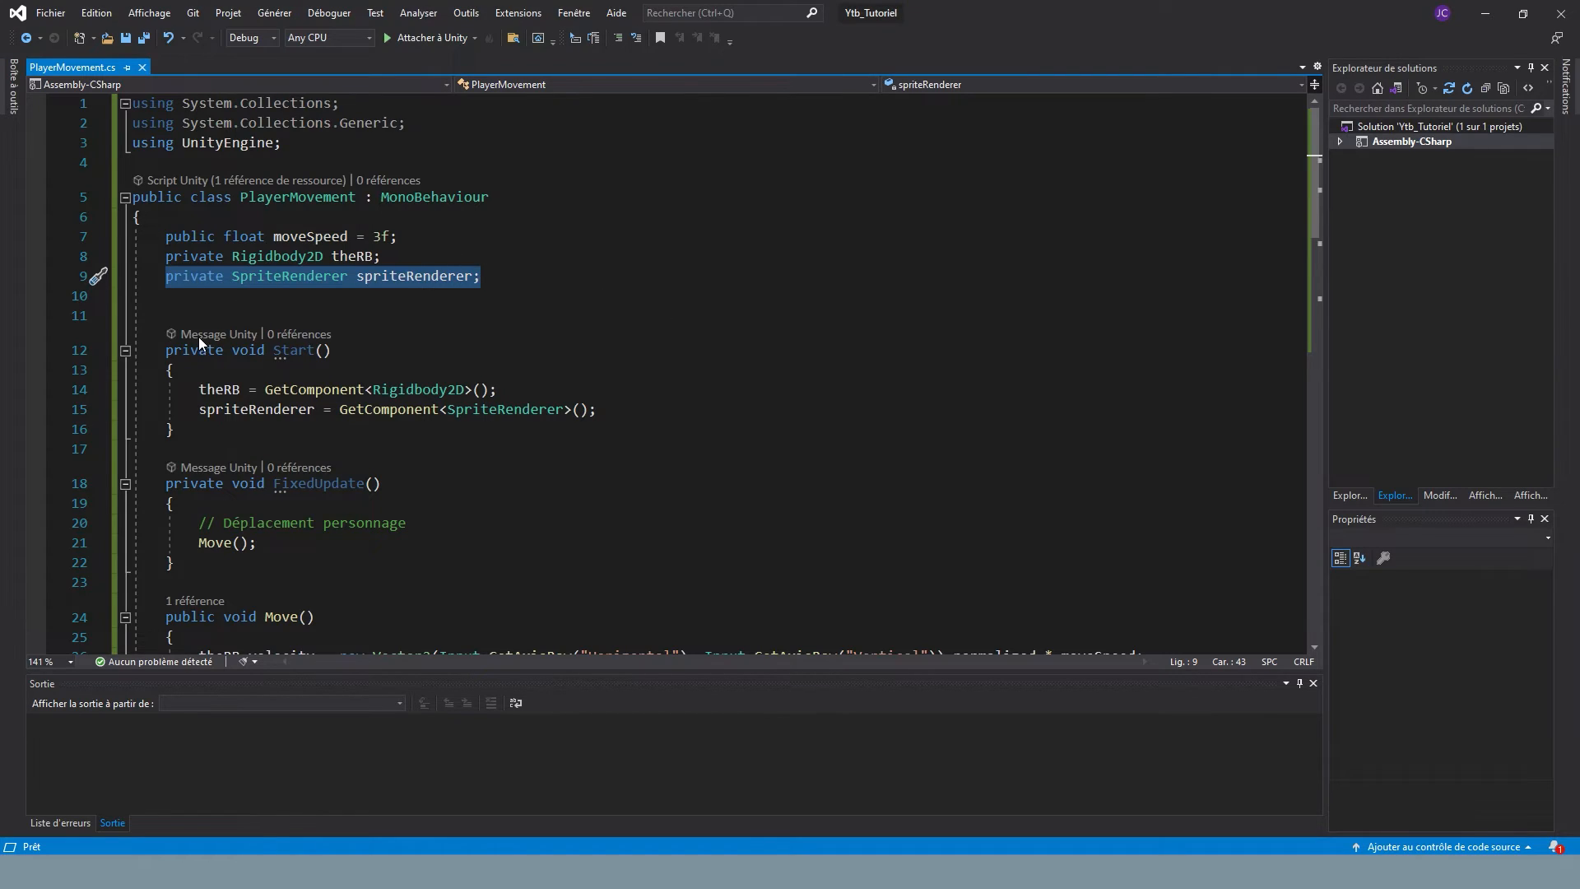
left_click_drag(166, 350, 330, 350)
left_click_drag(201, 410, 317, 410)
left_click_drag(384, 409, 614, 408)
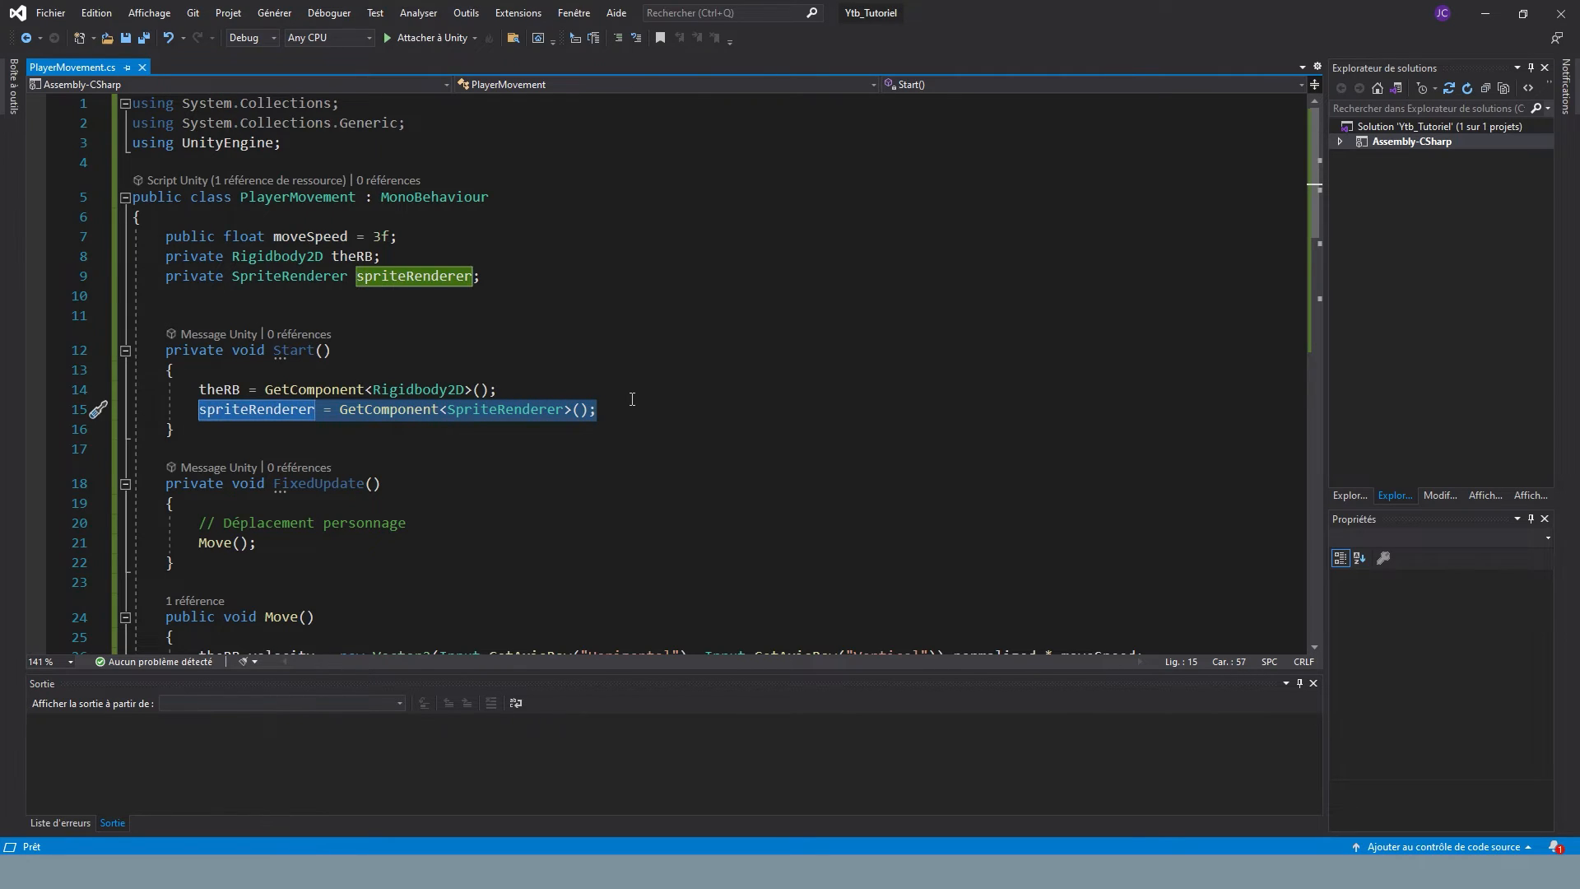
Step: Review OnTriggerEnter2D's sorting order line and check its "Tree" layer condition against the Tree object's layer in Unity
scroll(631, 398, "down", 6)
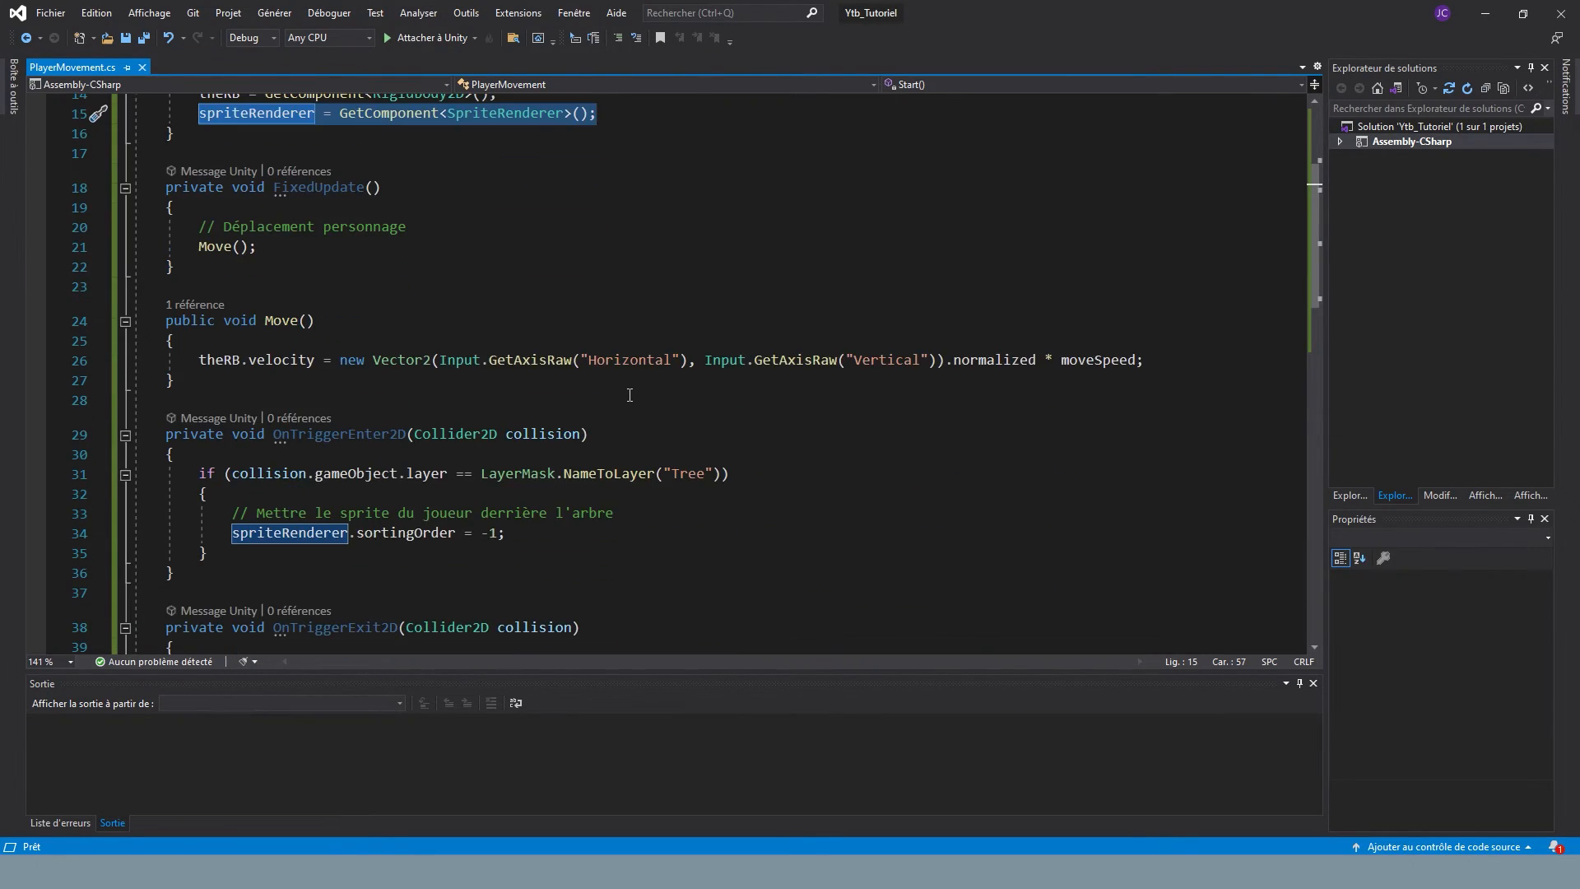
scroll(215, 387, "down", 2)
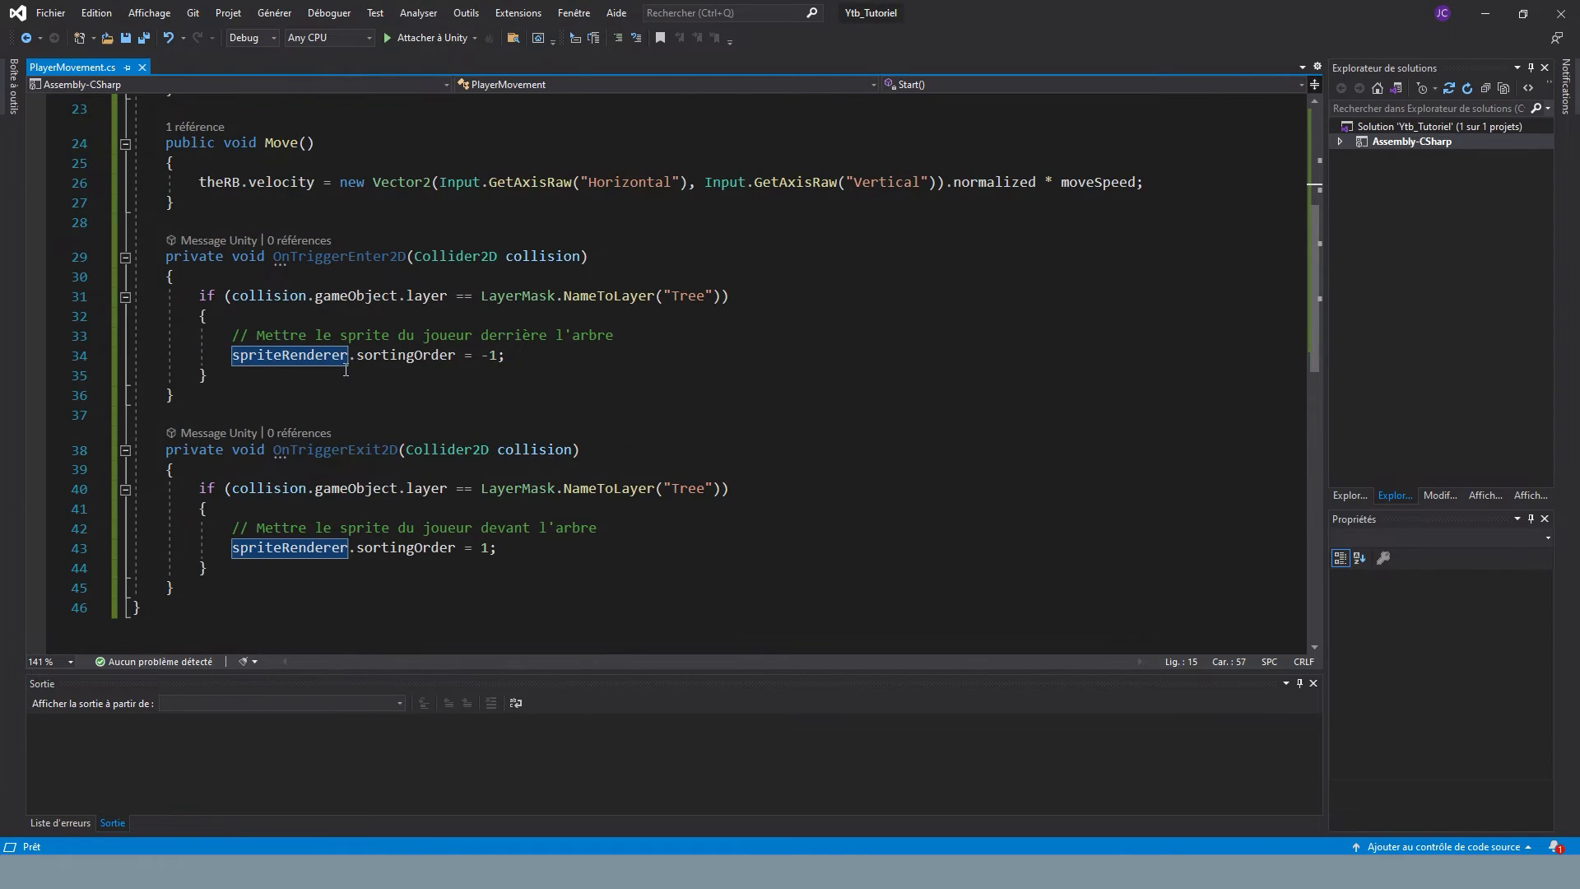
left_click_drag(165, 259, 293, 257)
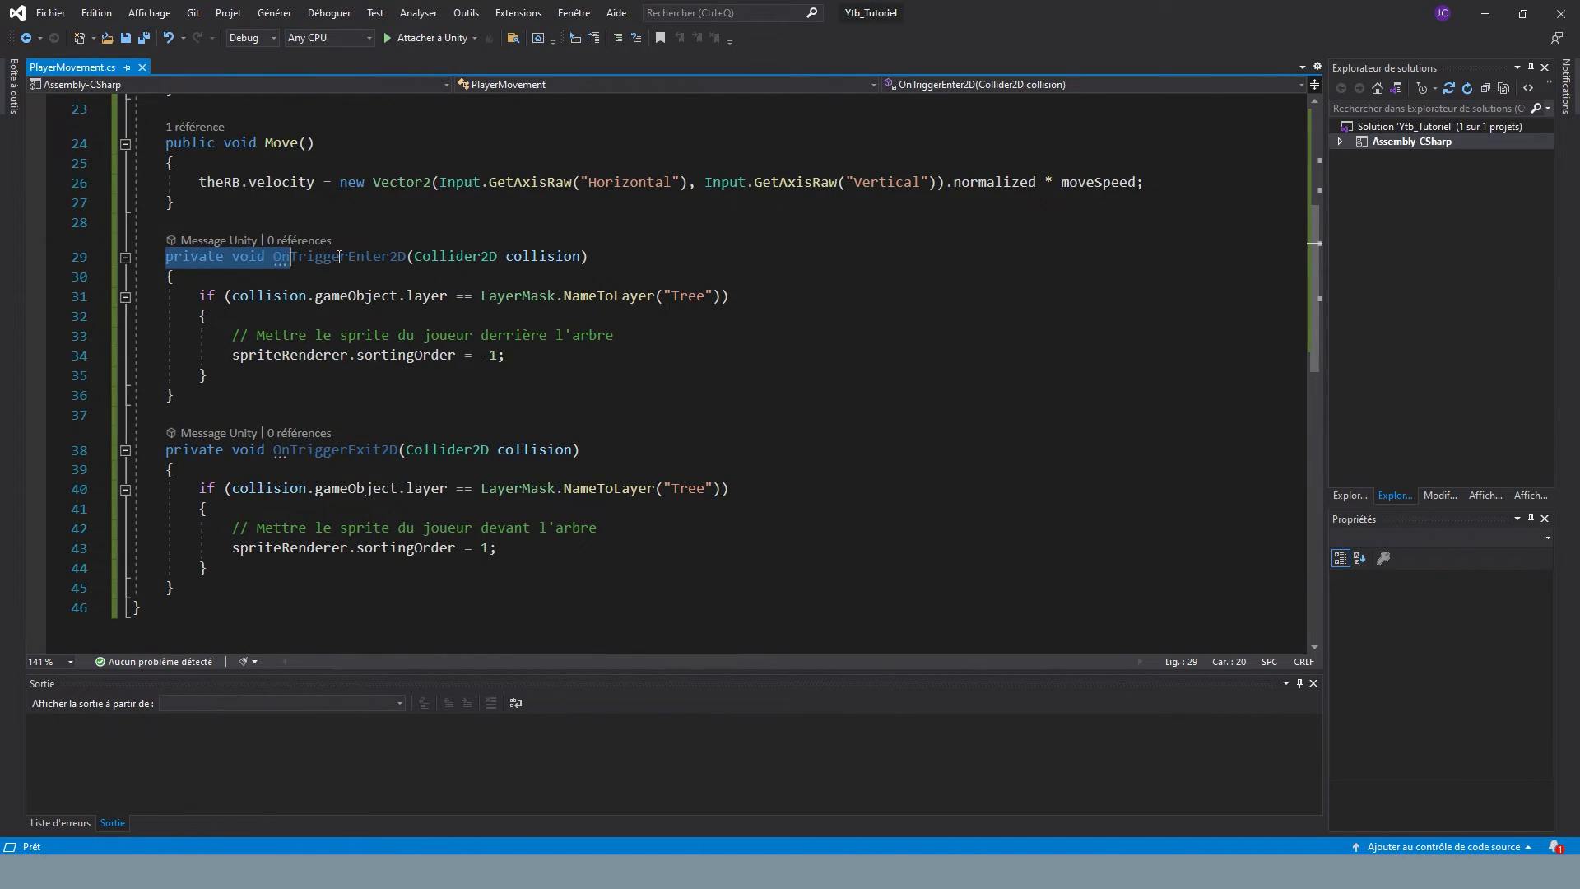
left_click(340, 258)
left_click(531, 256)
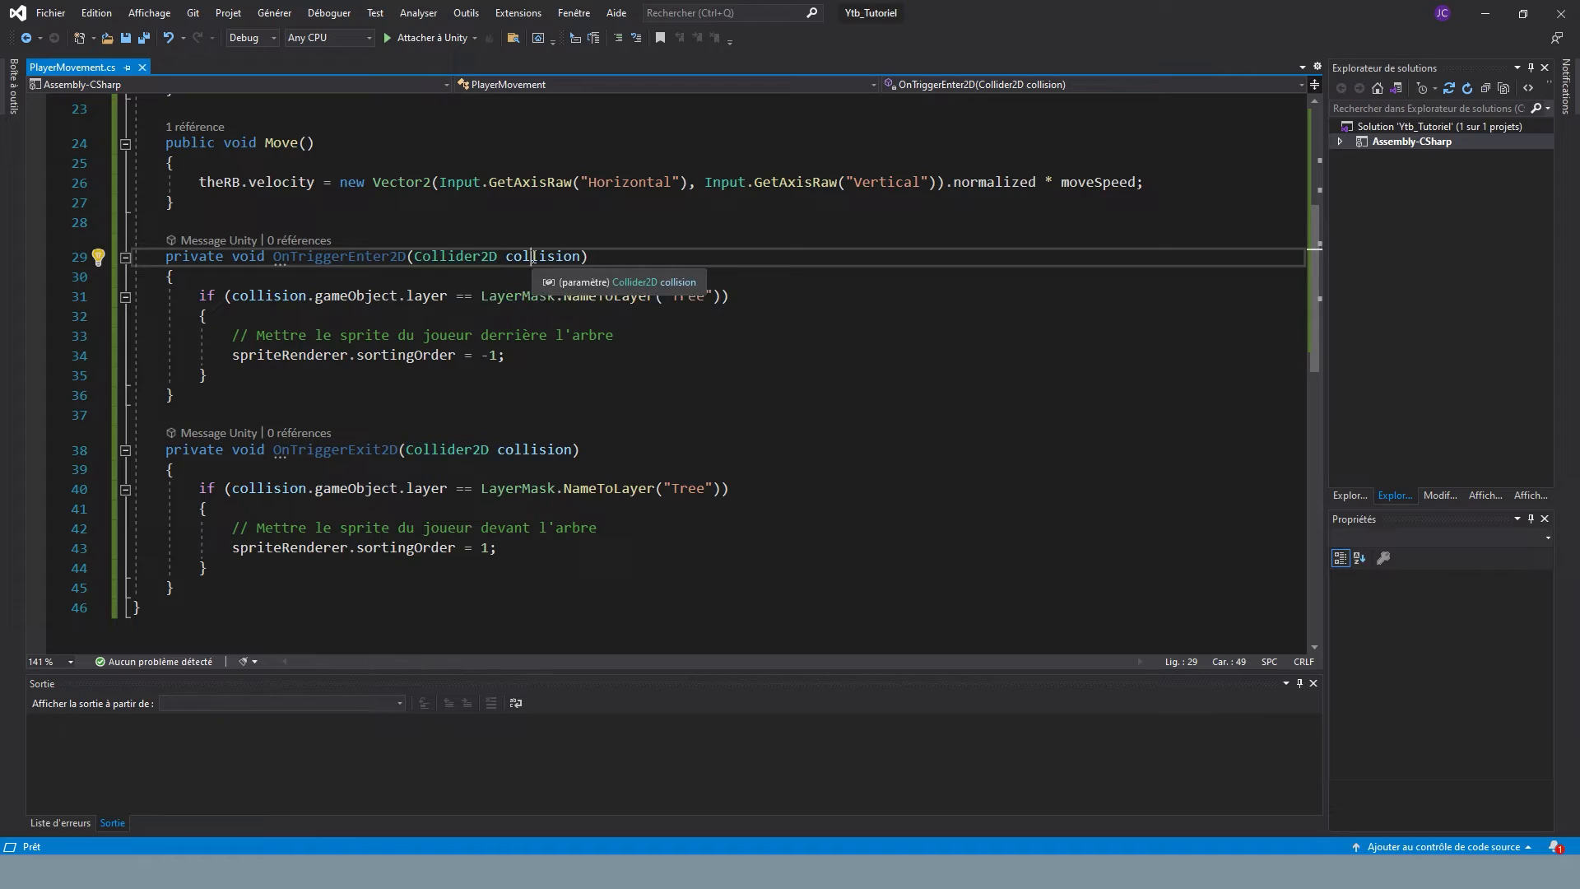
left_click_drag(199, 298, 474, 298)
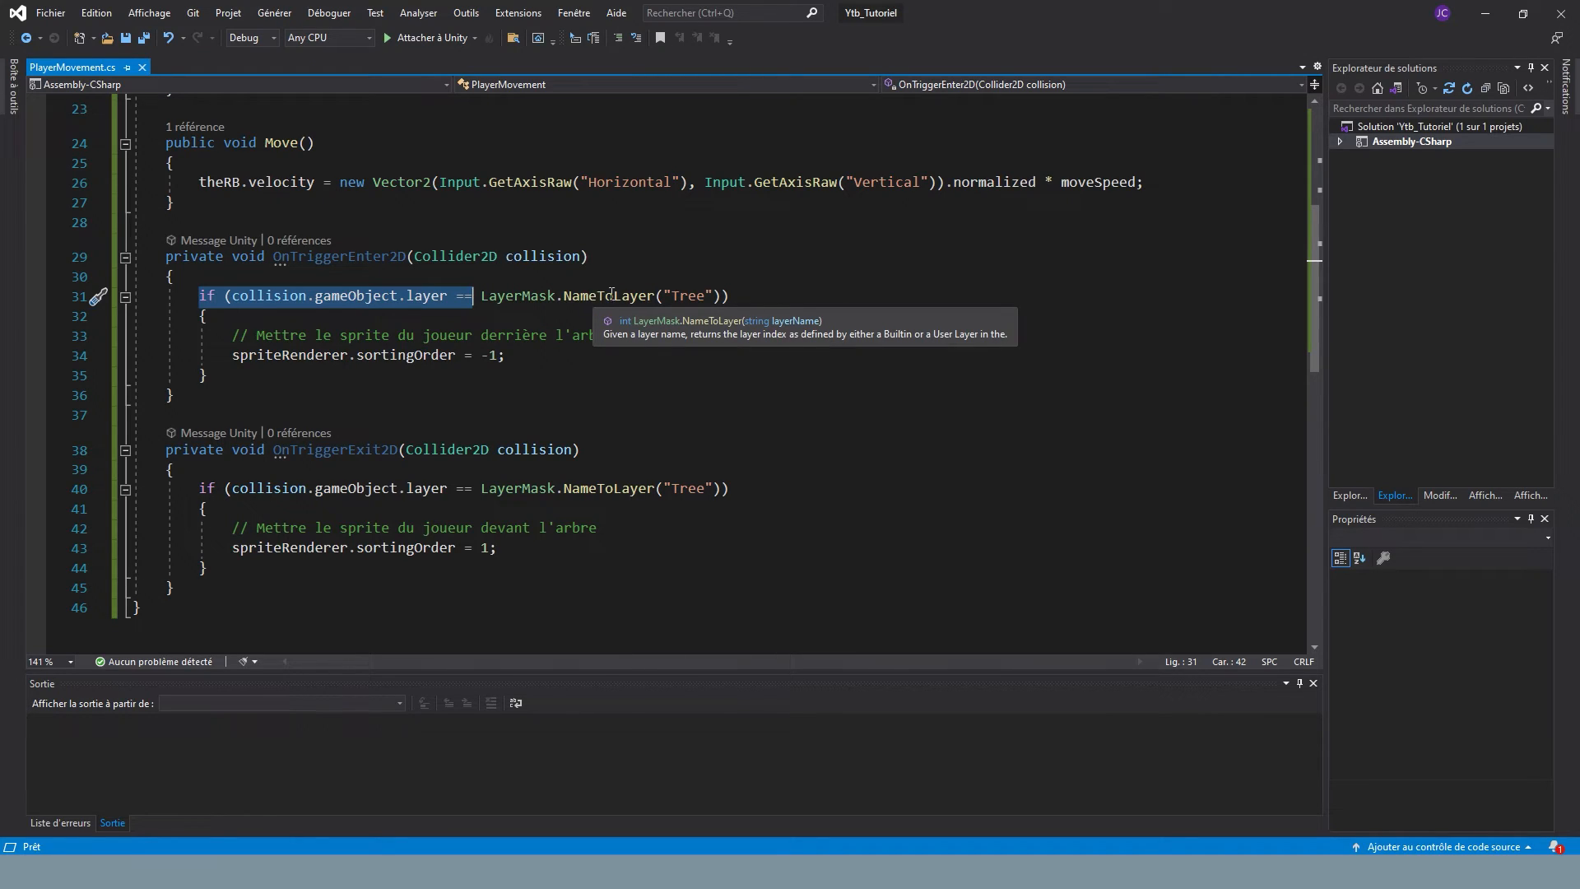
double_click(683, 297)
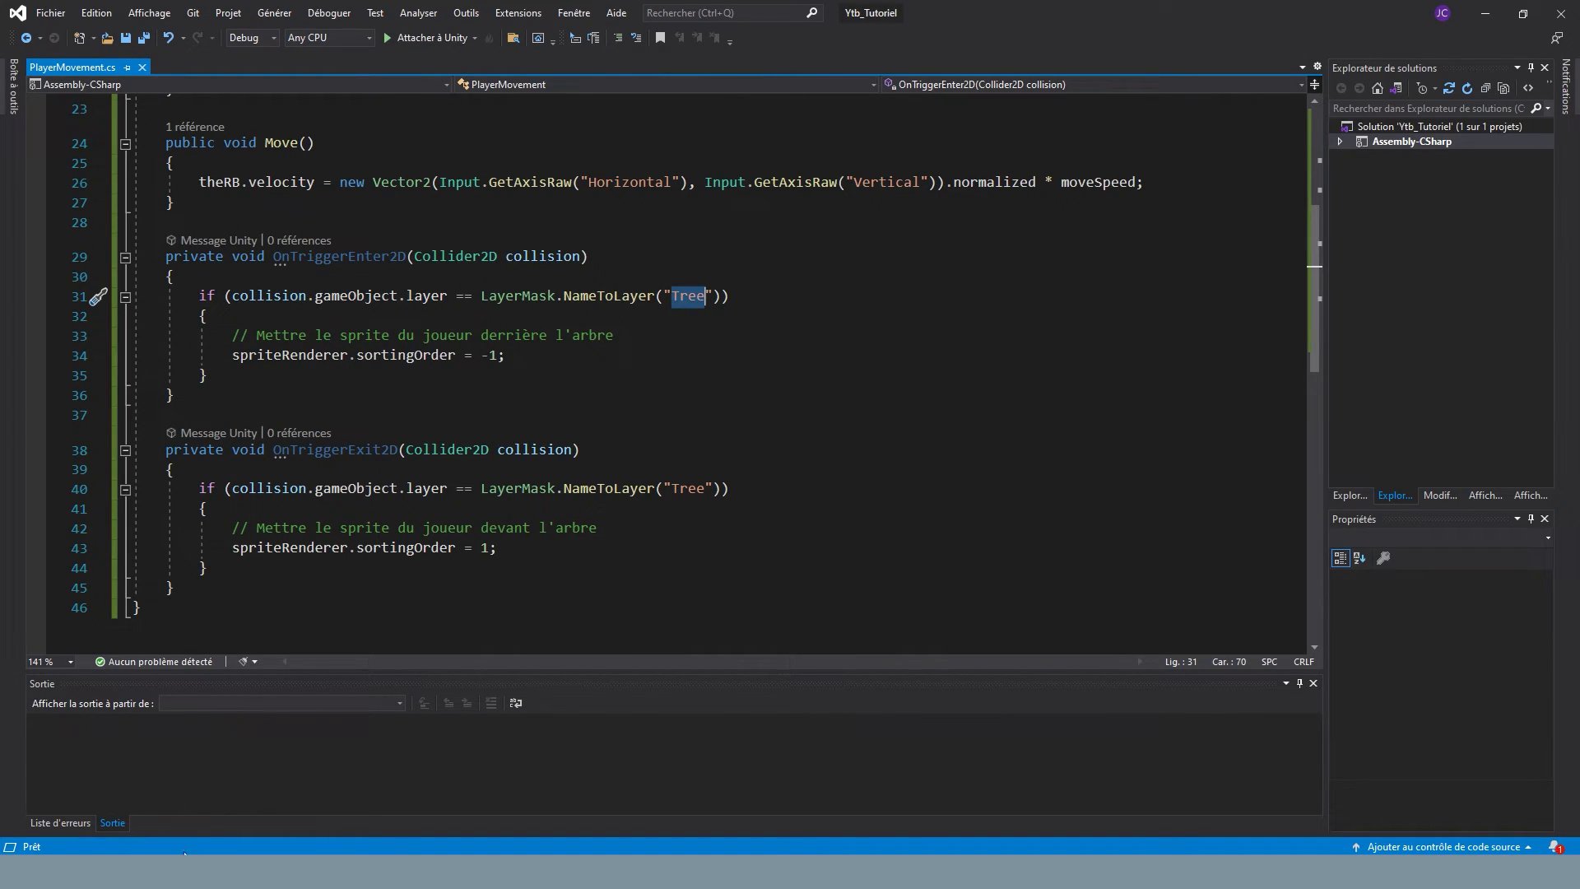
key("alt+Tab")
left_click(682, 260)
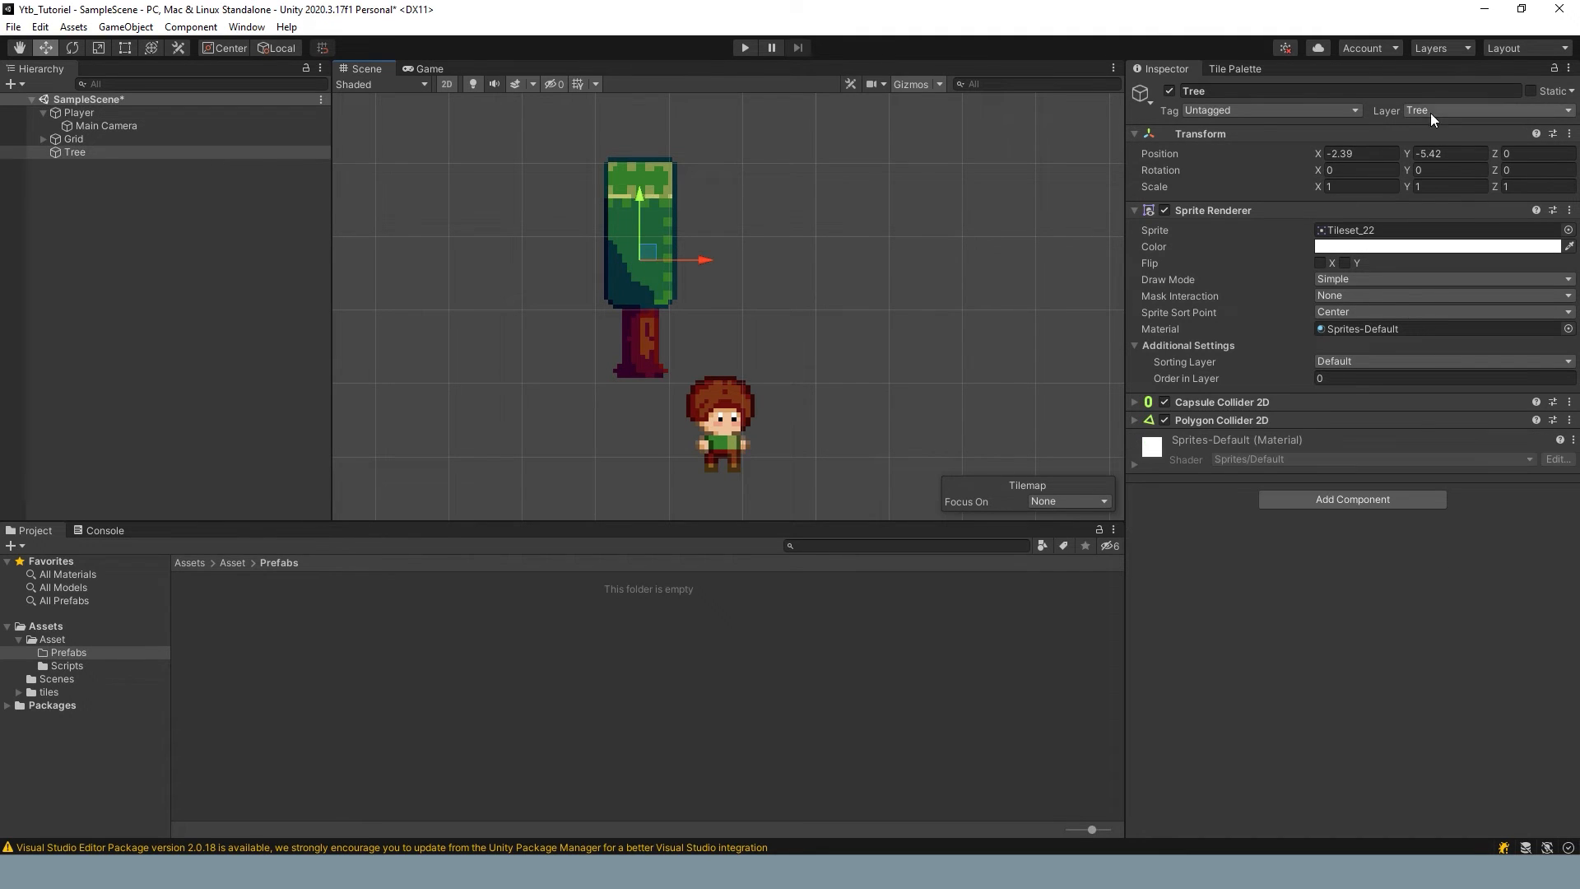
key("alt+Tab")
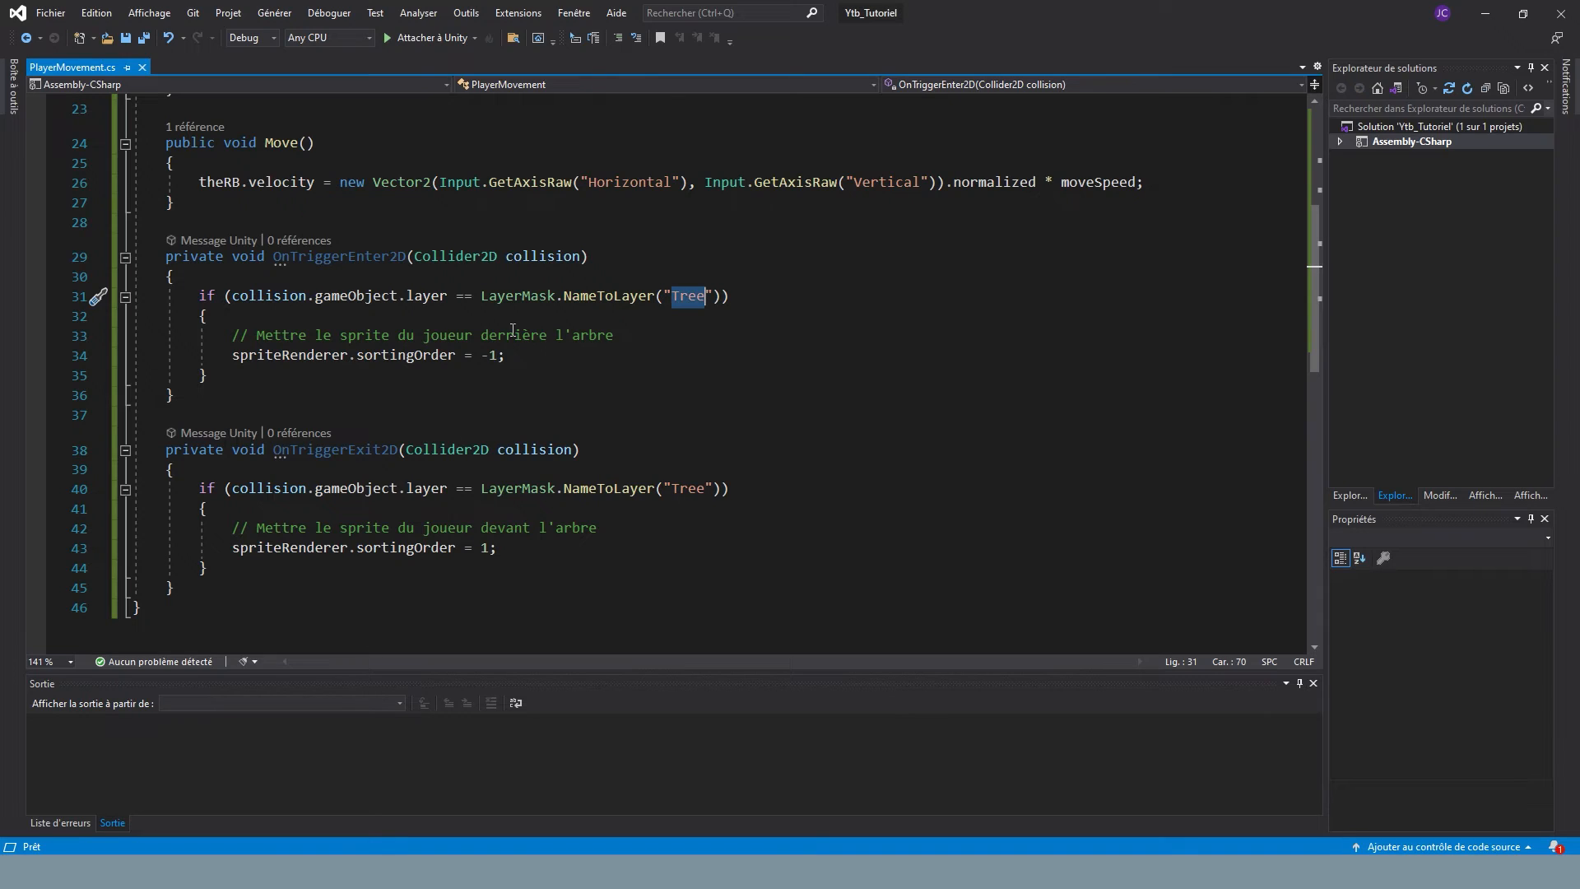
left_click_drag(234, 336, 613, 342)
left_click_drag(234, 356, 505, 356)
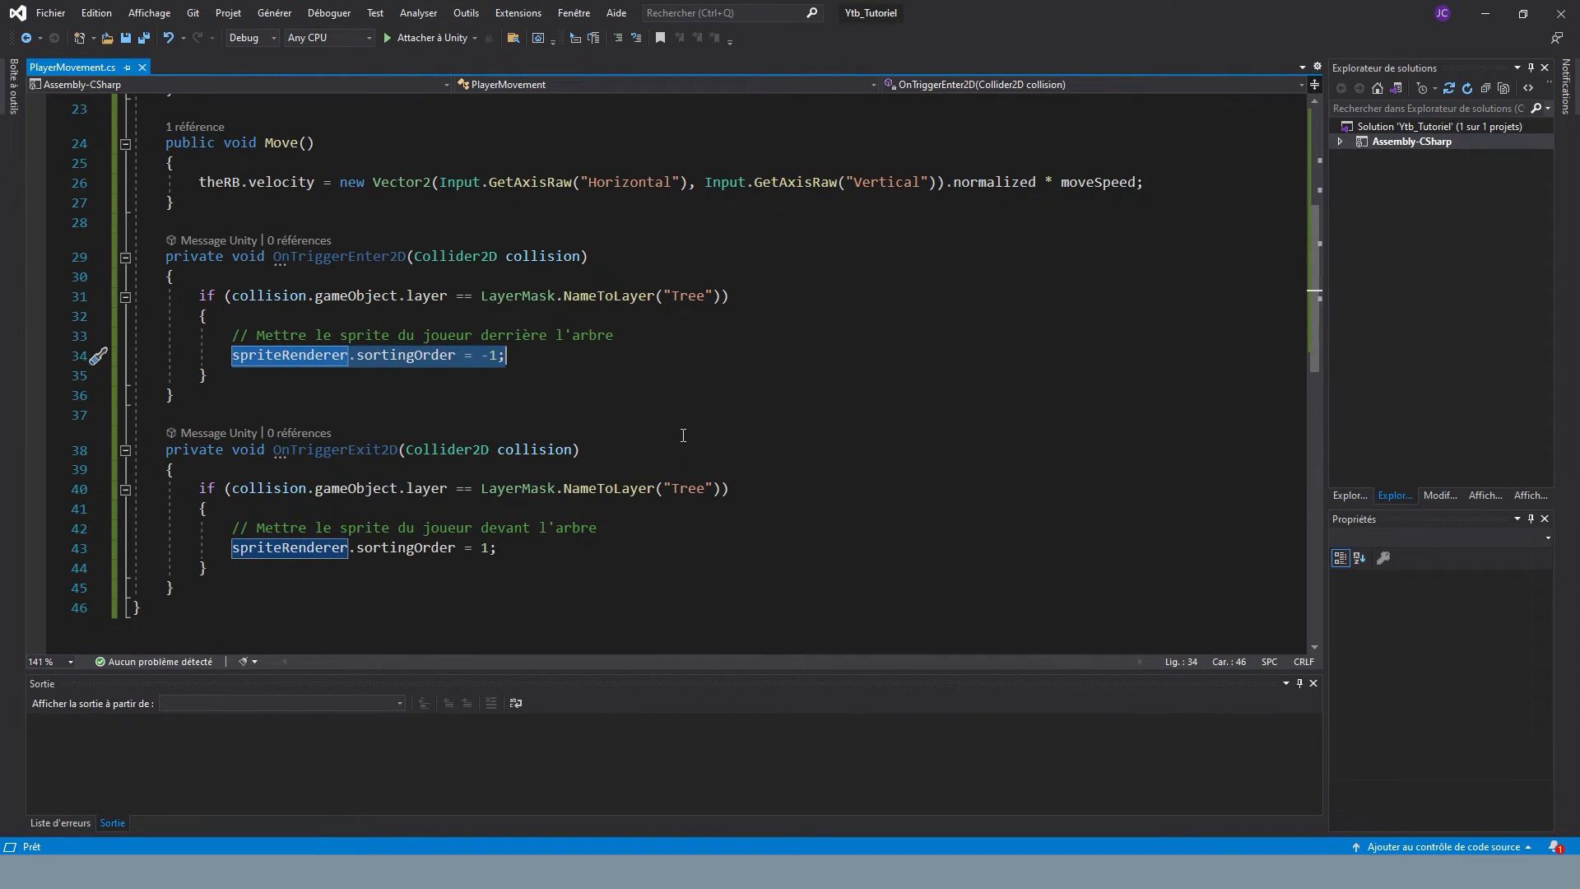
Step: Review OnTriggerExit2D in PlayerMovement.cs, including its Tree layer condition and the sortingOrder assignment
left_click_drag(171, 452, 561, 451)
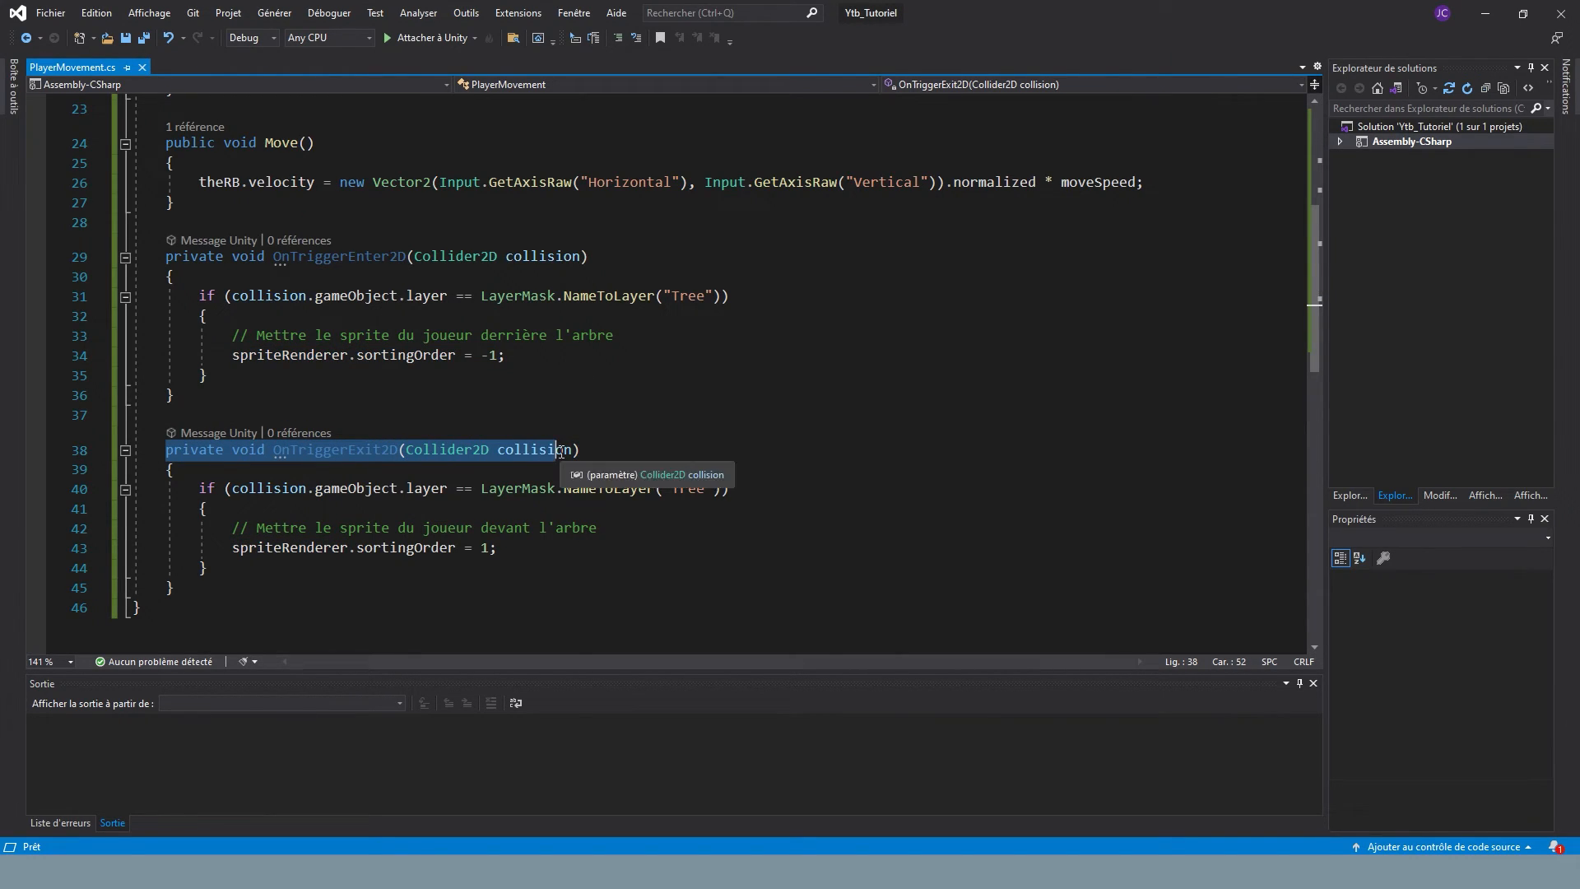
double_click(326, 451)
scroll(553, 357, "down", 2)
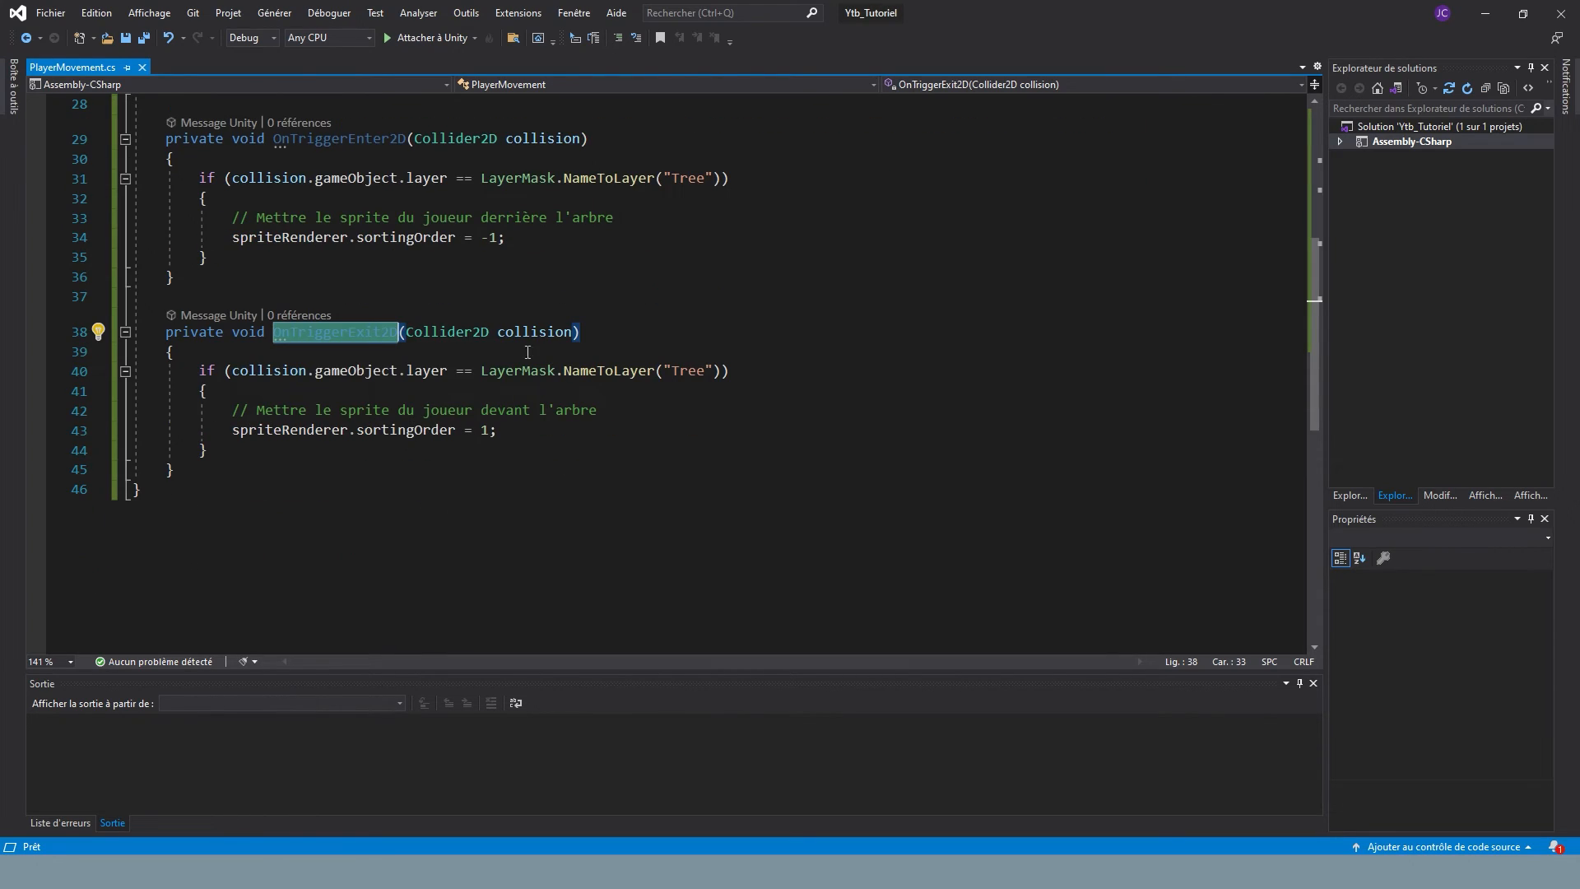
left_click_drag(203, 371, 516, 371)
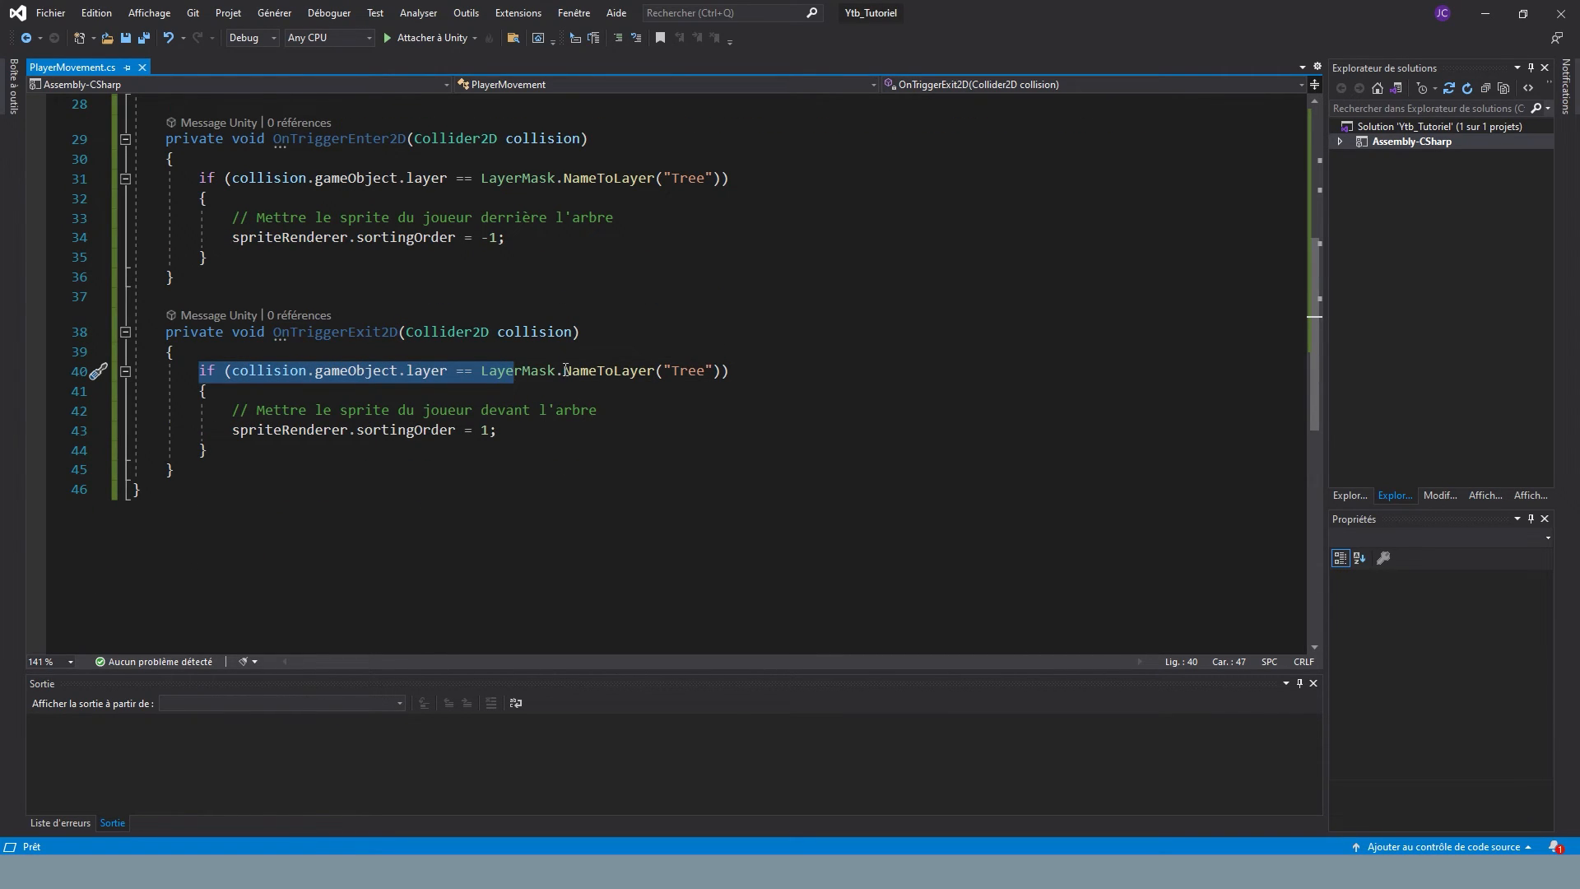
left_click_drag(464, 430, 502, 429)
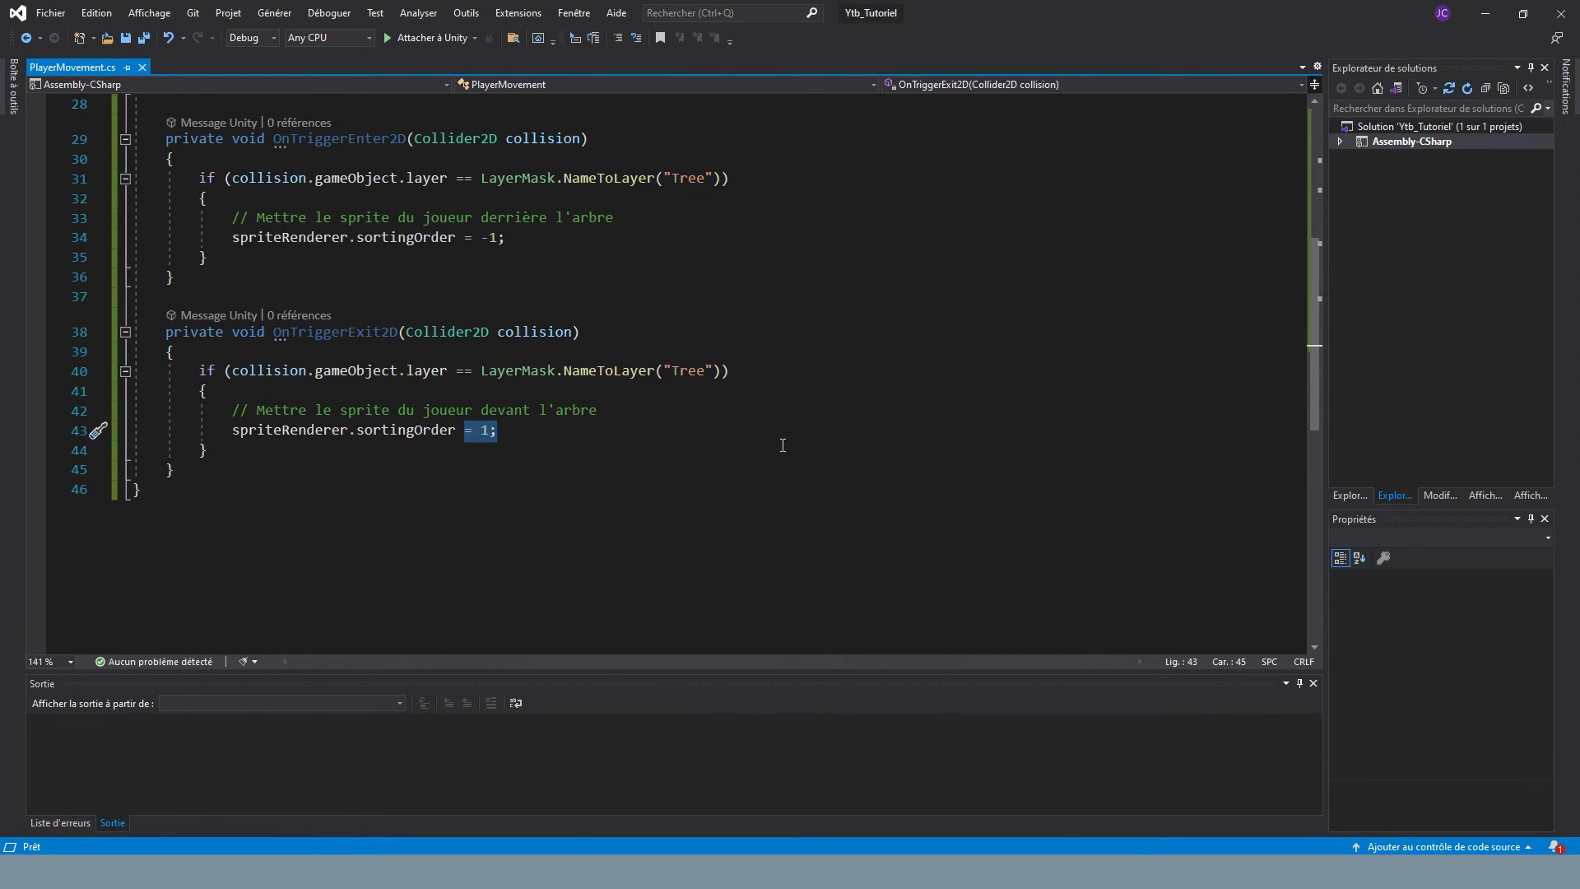
Step: Compare how OnTriggerEnter2D and OnTriggerExit2D place the player's sprite behind or in front of the tree
scroll(788, 446, "up", 2)
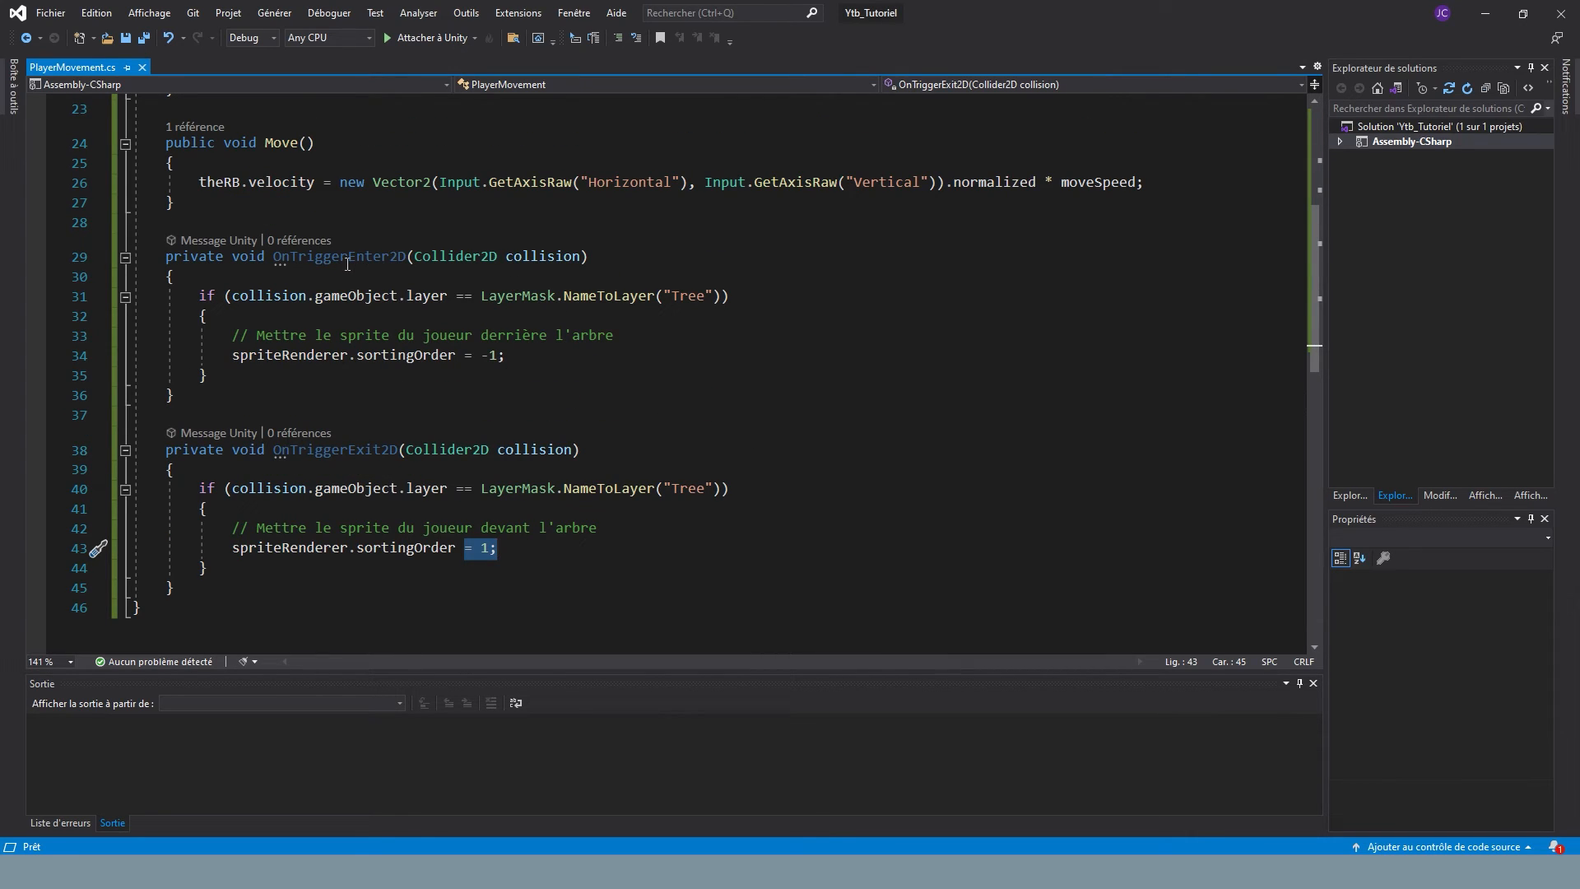
left_click(546, 255)
left_click_drag(393, 326, 629, 338)
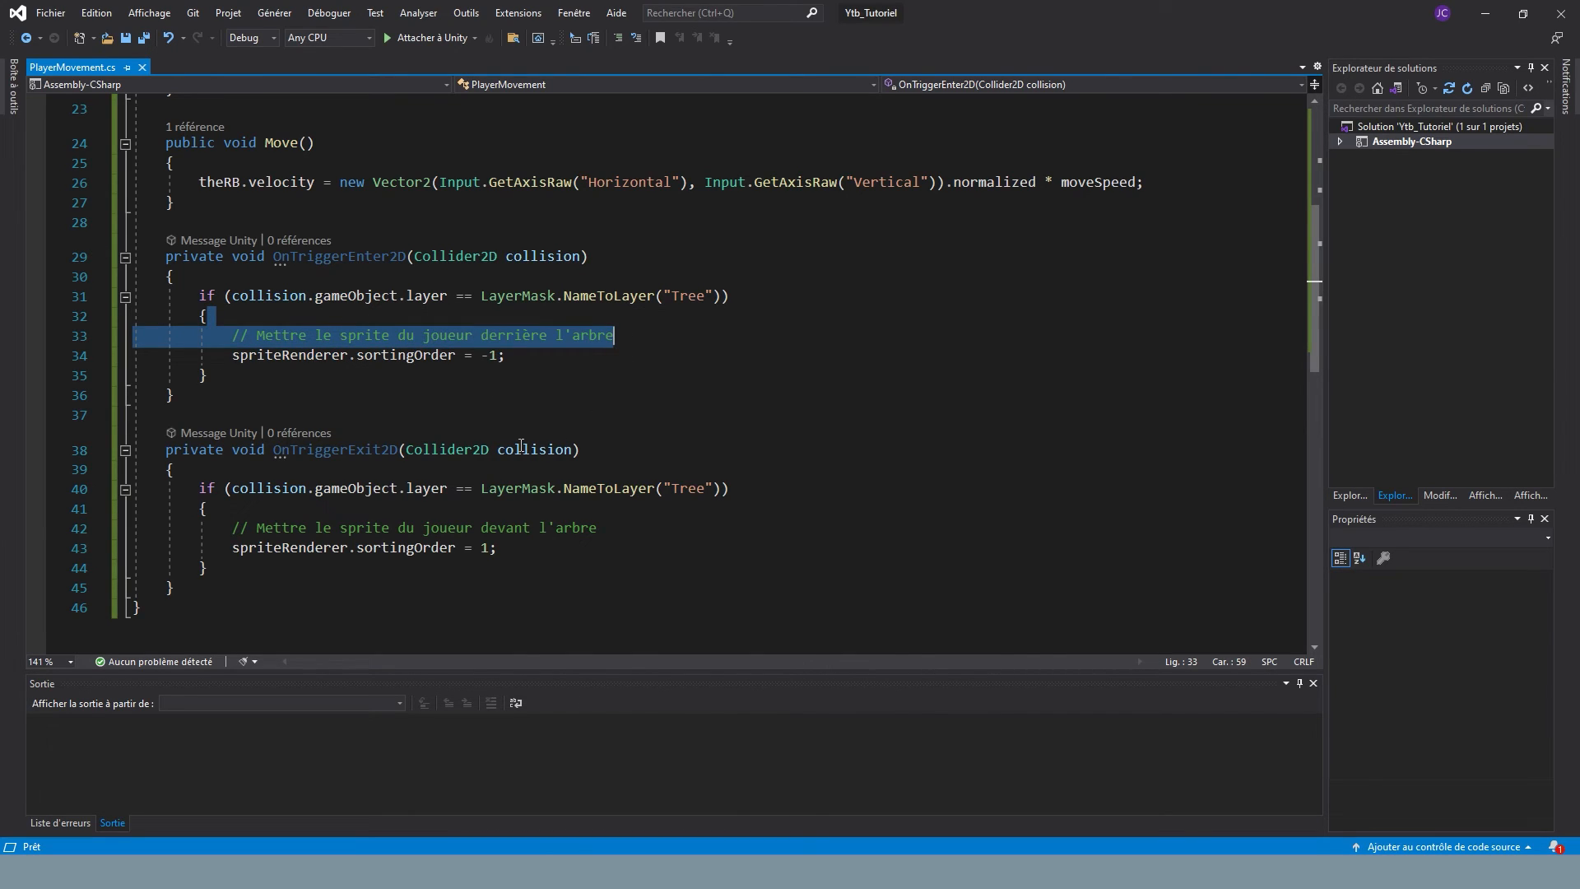
double_click(352, 456)
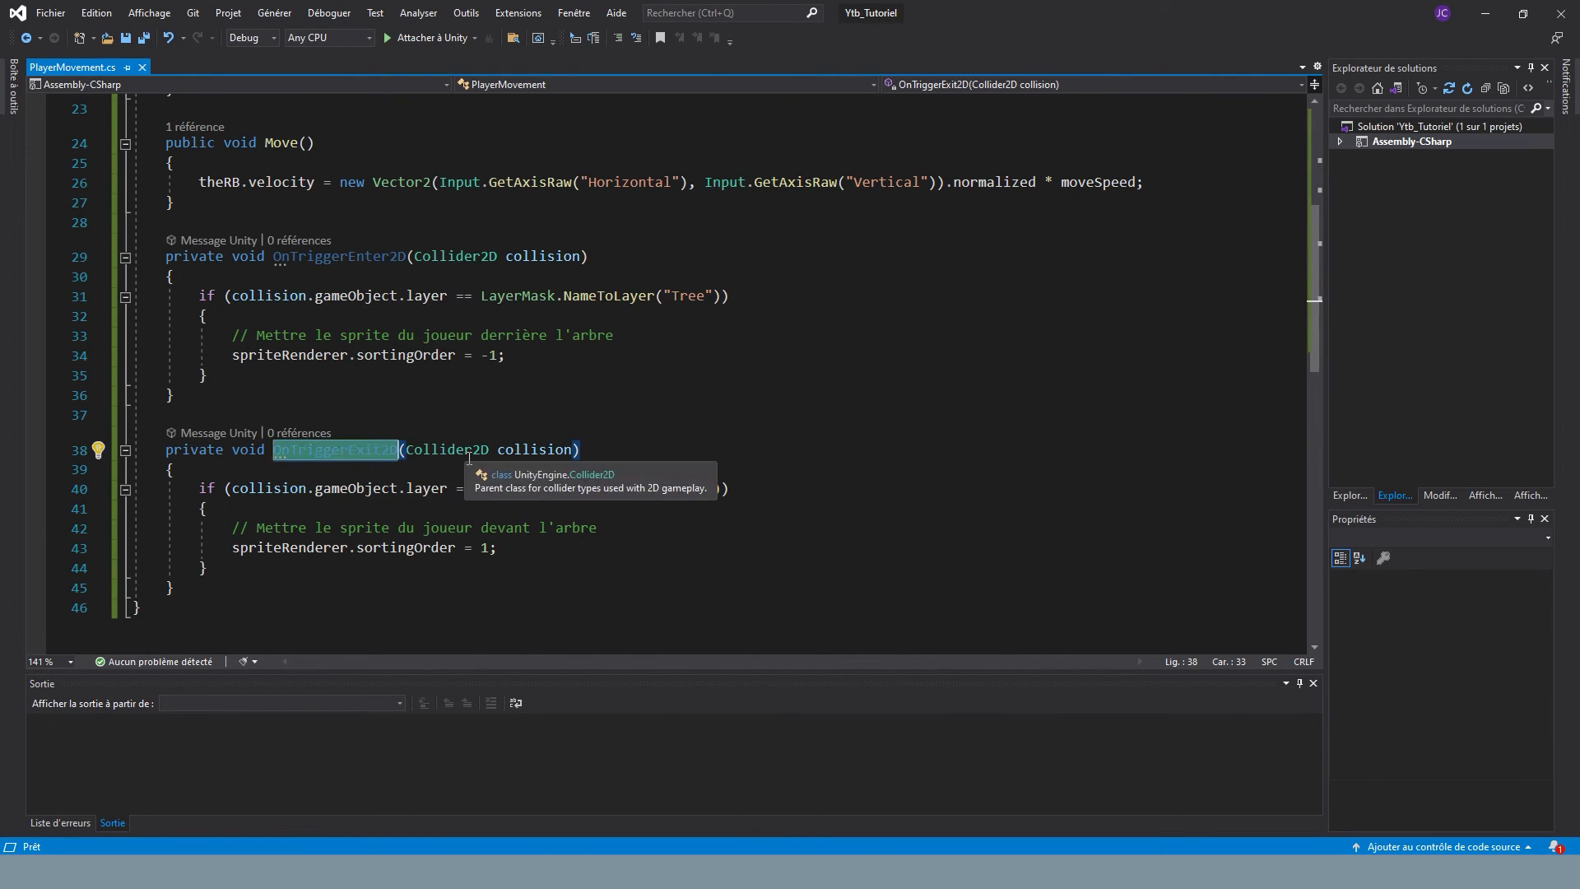
left_click_drag(398, 535, 605, 535)
left_click(691, 549)
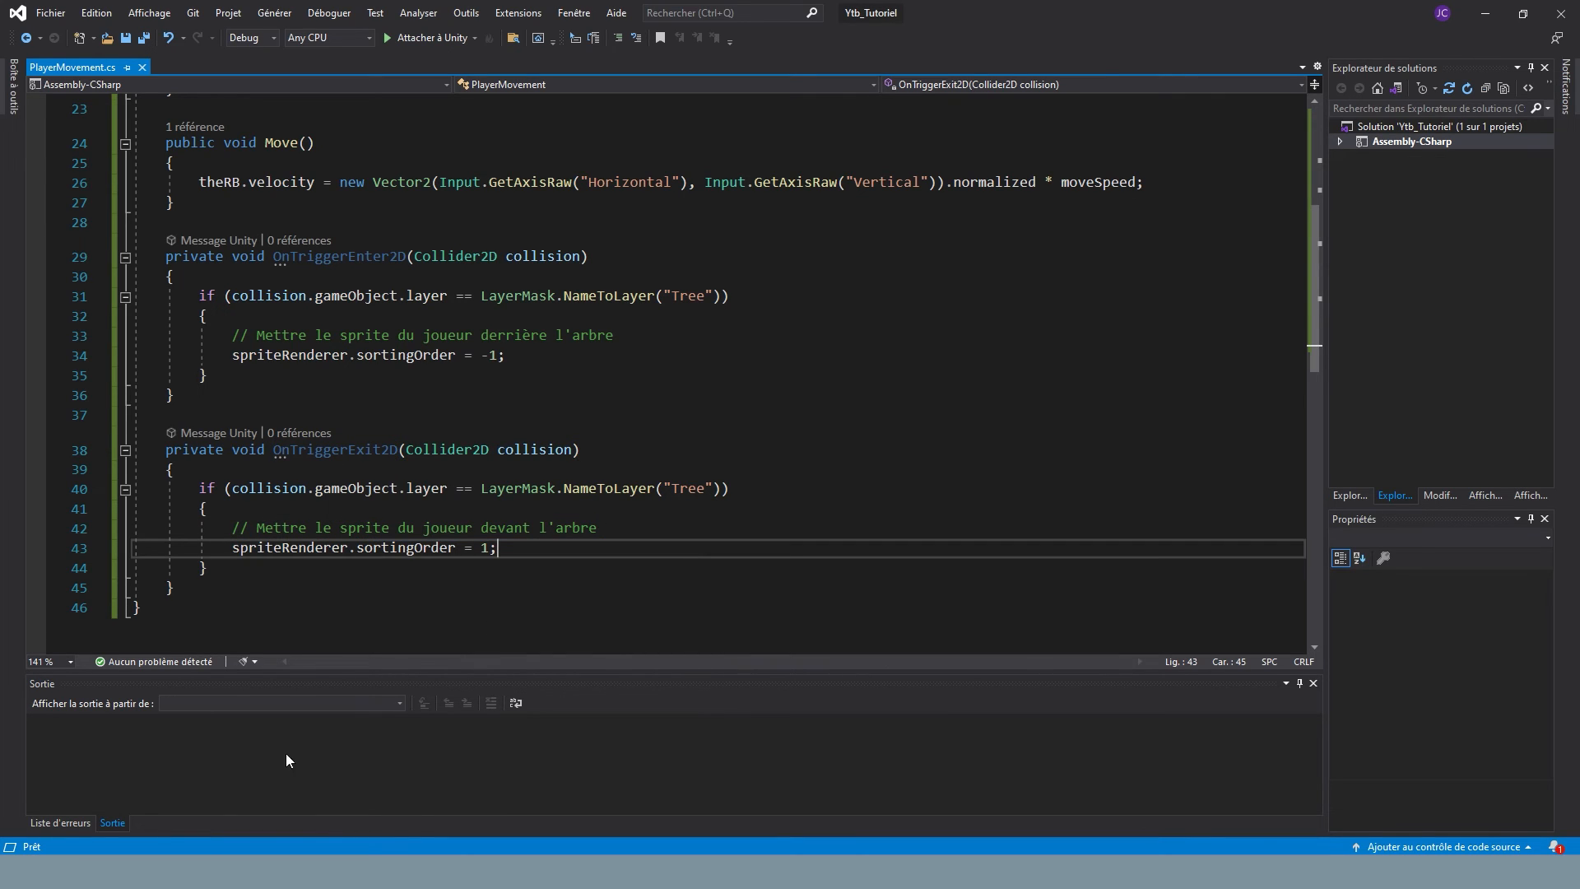
Step: Switch back to Unity, run the game and walk the player around the tree and behind its foliage to test the layering
key("alt+Tab")
middle_click_drag(644, 423, 558, 422)
scroll(580, 381, "down", 2)
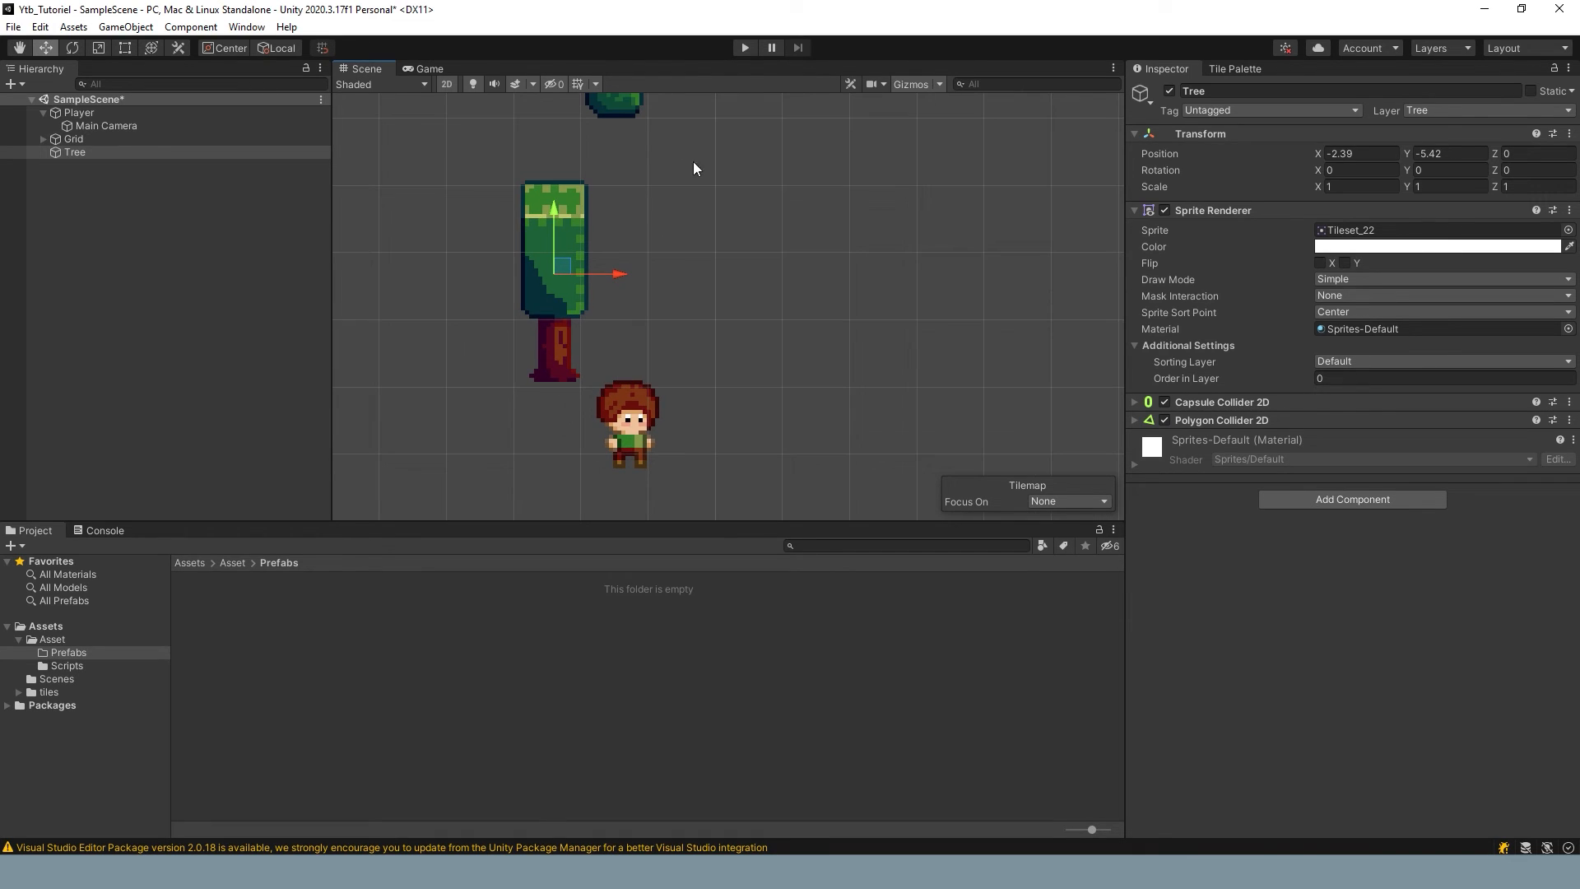
left_click(745, 47)
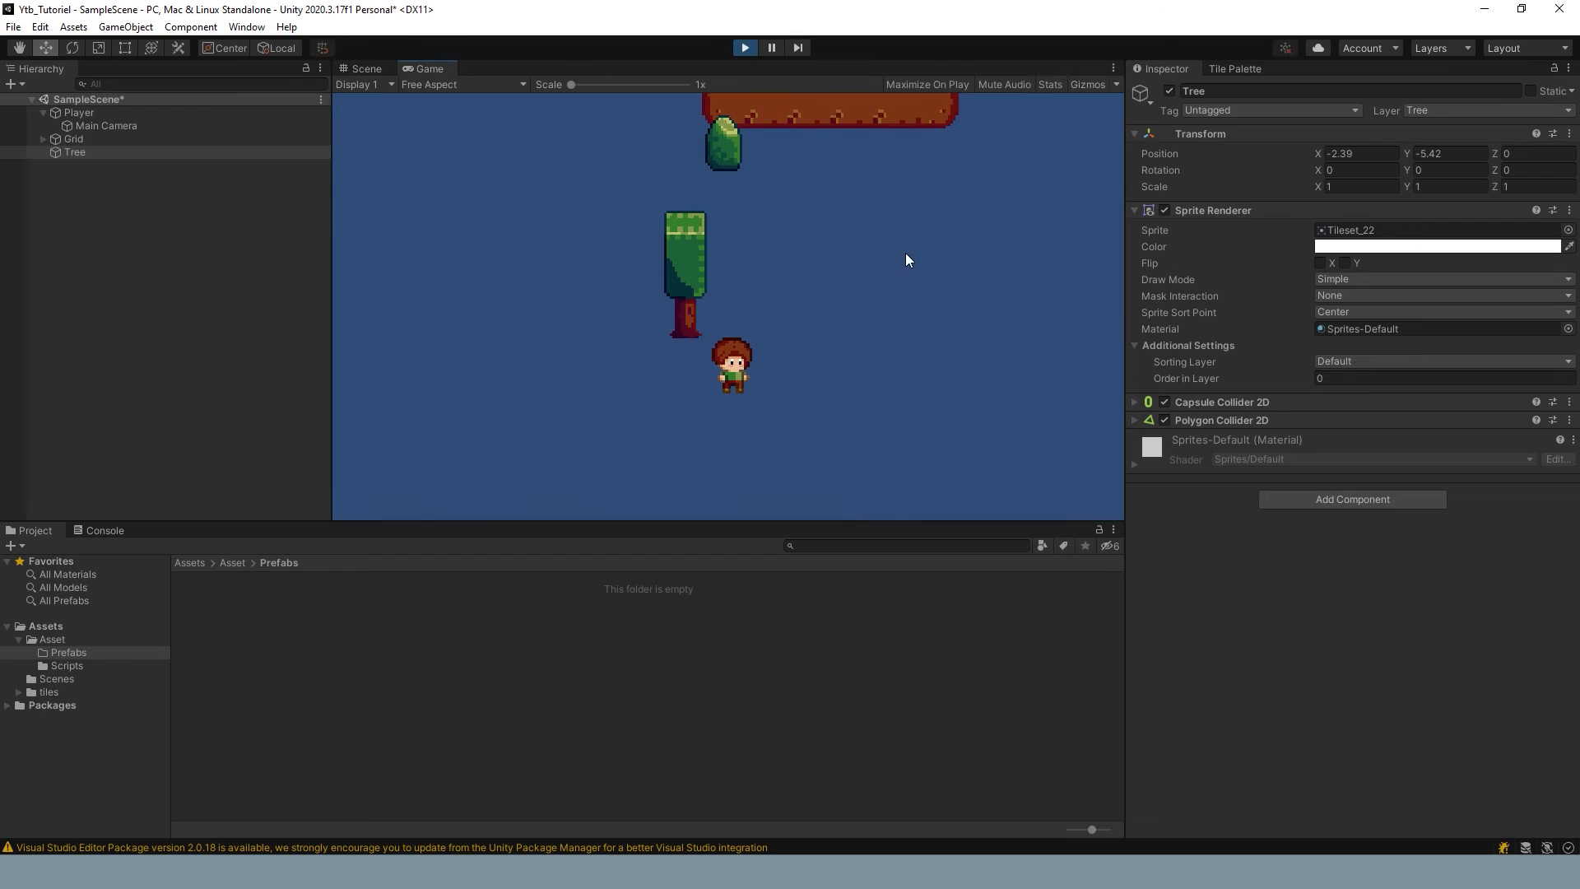
key("Left")
key("Right")
key("Left")
key("Up")
key("Left")
key("Down")
key("Up")
key("Left")
key("Right")
key("Left")
key("Right")
key("Up")
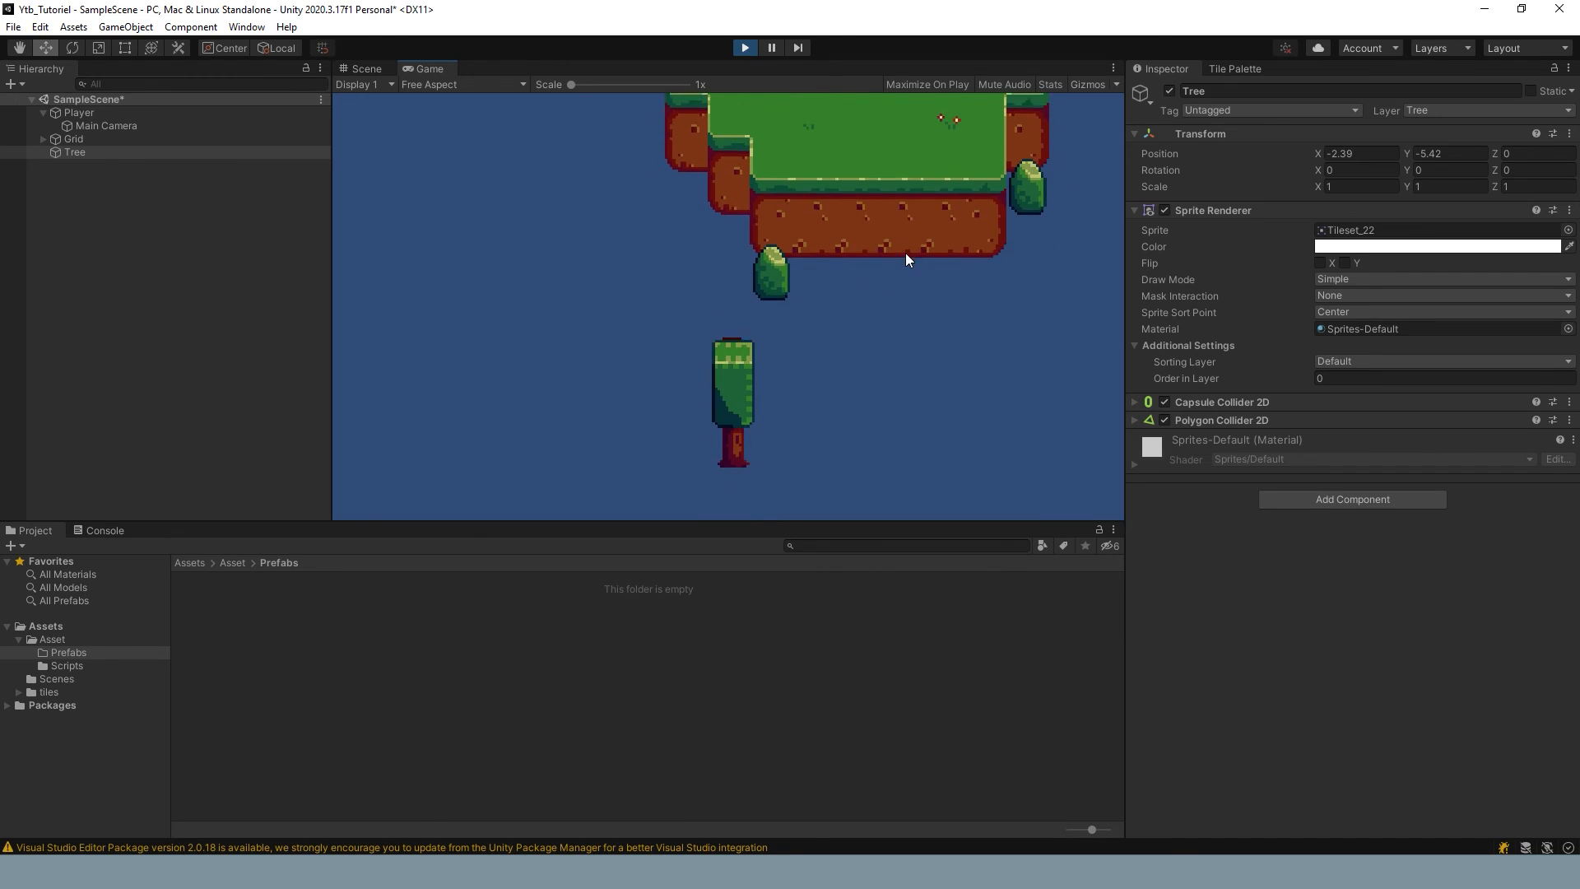
Step: Move the player around the trunk and stop beside it, then inspect the sprite overlap in the Scene view
key("Down")
key("Left")
key("Right")
key("Left")
key("Right")
key("Down")
key("Up")
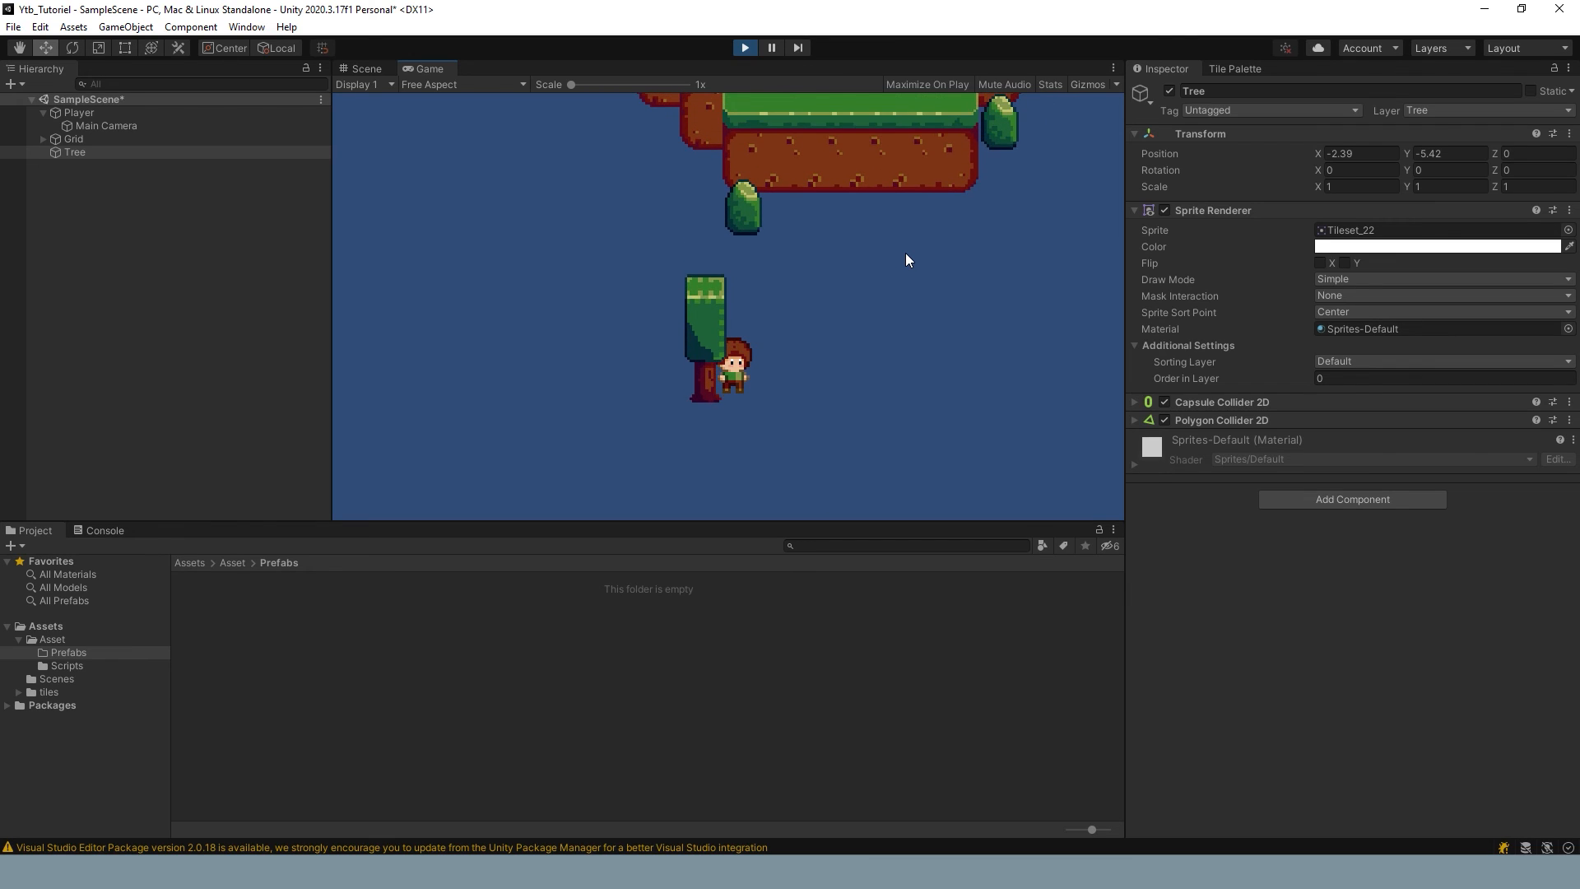
key("Down")
key("Up")
key("Down")
key("Up")
key("Right")
key("Left")
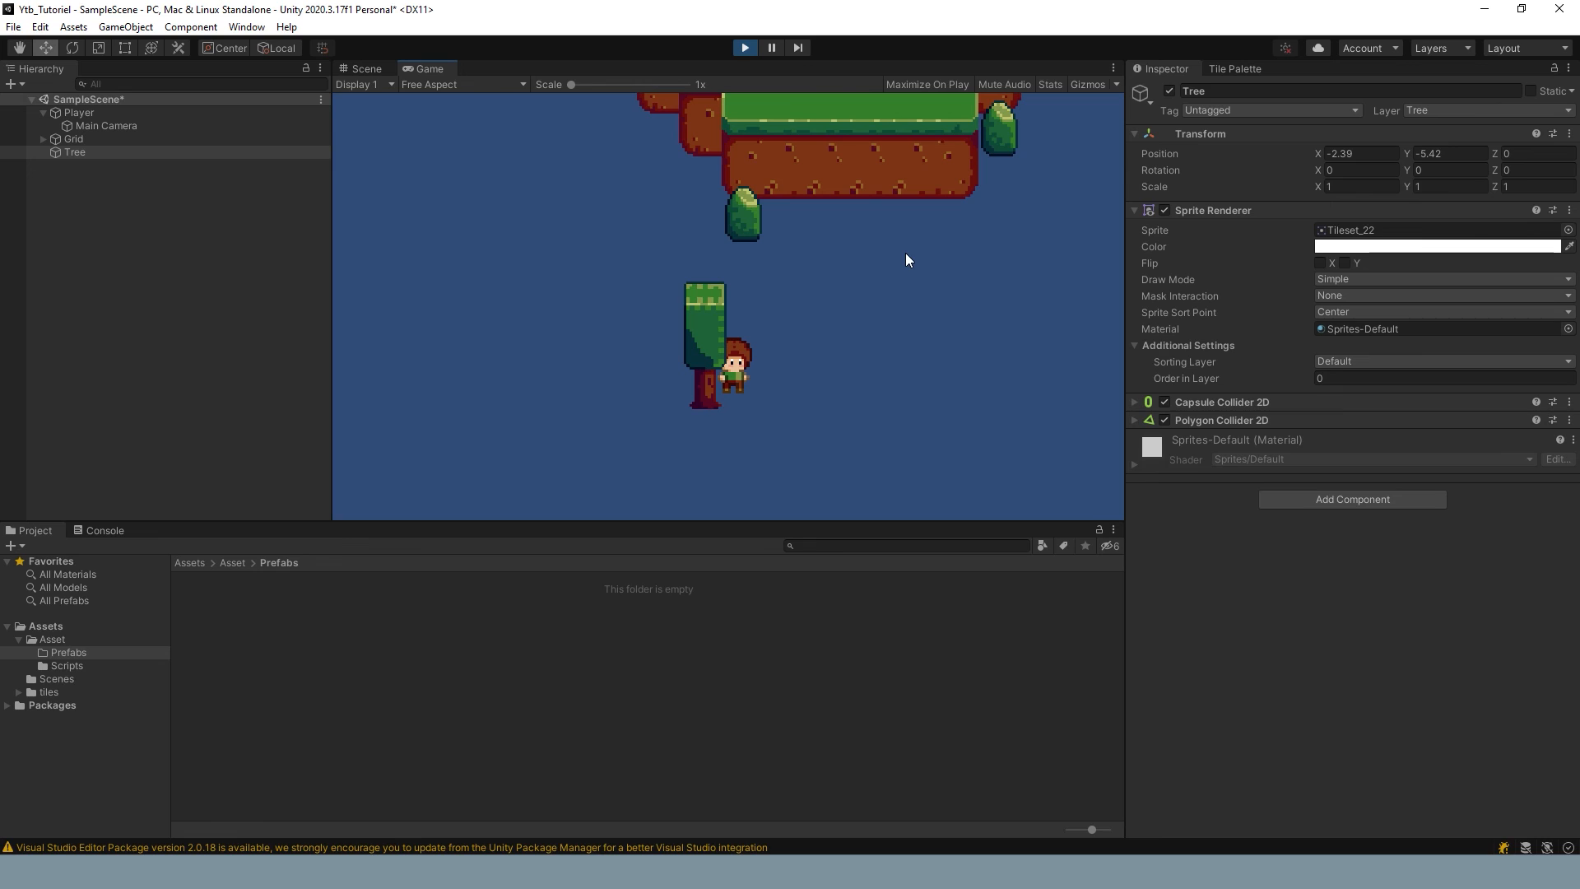
left_click(354, 69)
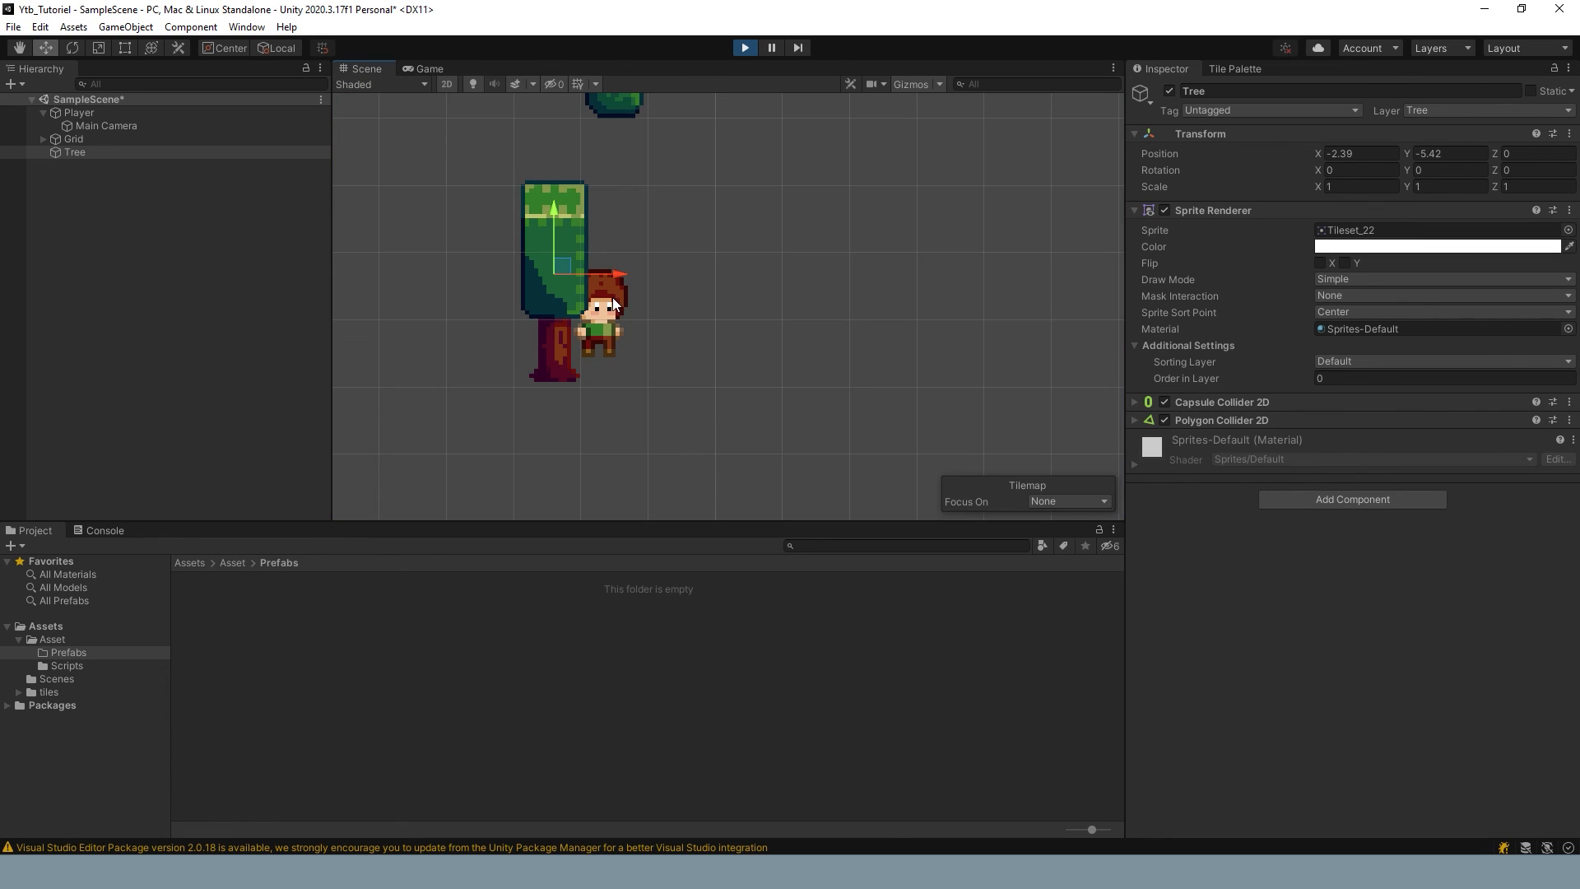
scroll(539, 324, "up", 2)
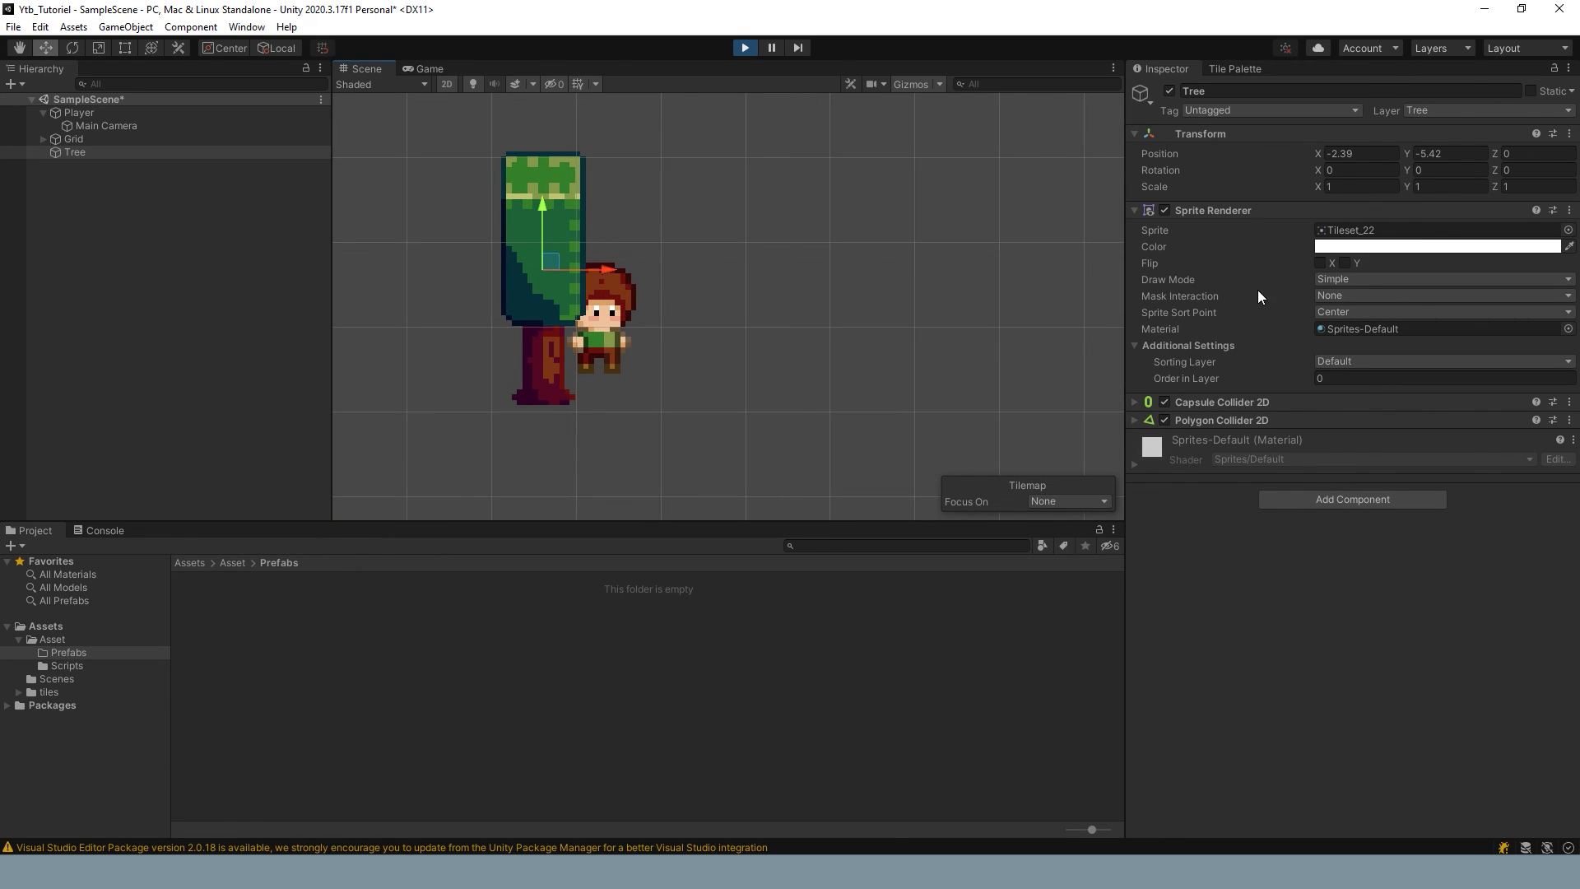
Step: Return to the running game, walk the player behind and around the tree again, and examine the foliage overlap up close in the Scene view
left_click(425, 69)
key("Up")
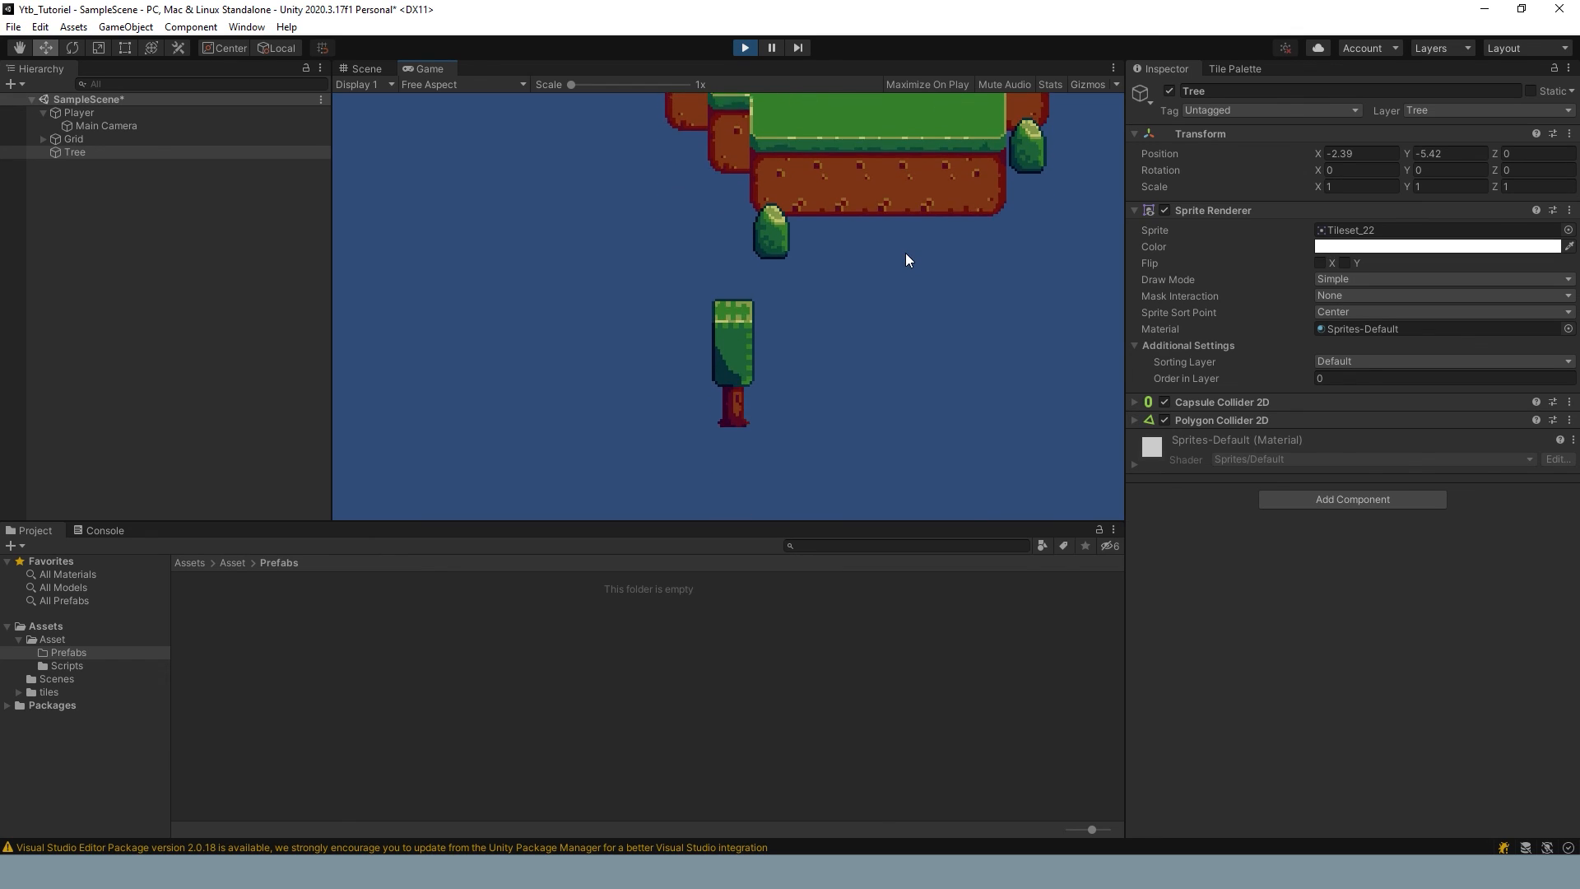
key("Left")
key("Right")
key("Left")
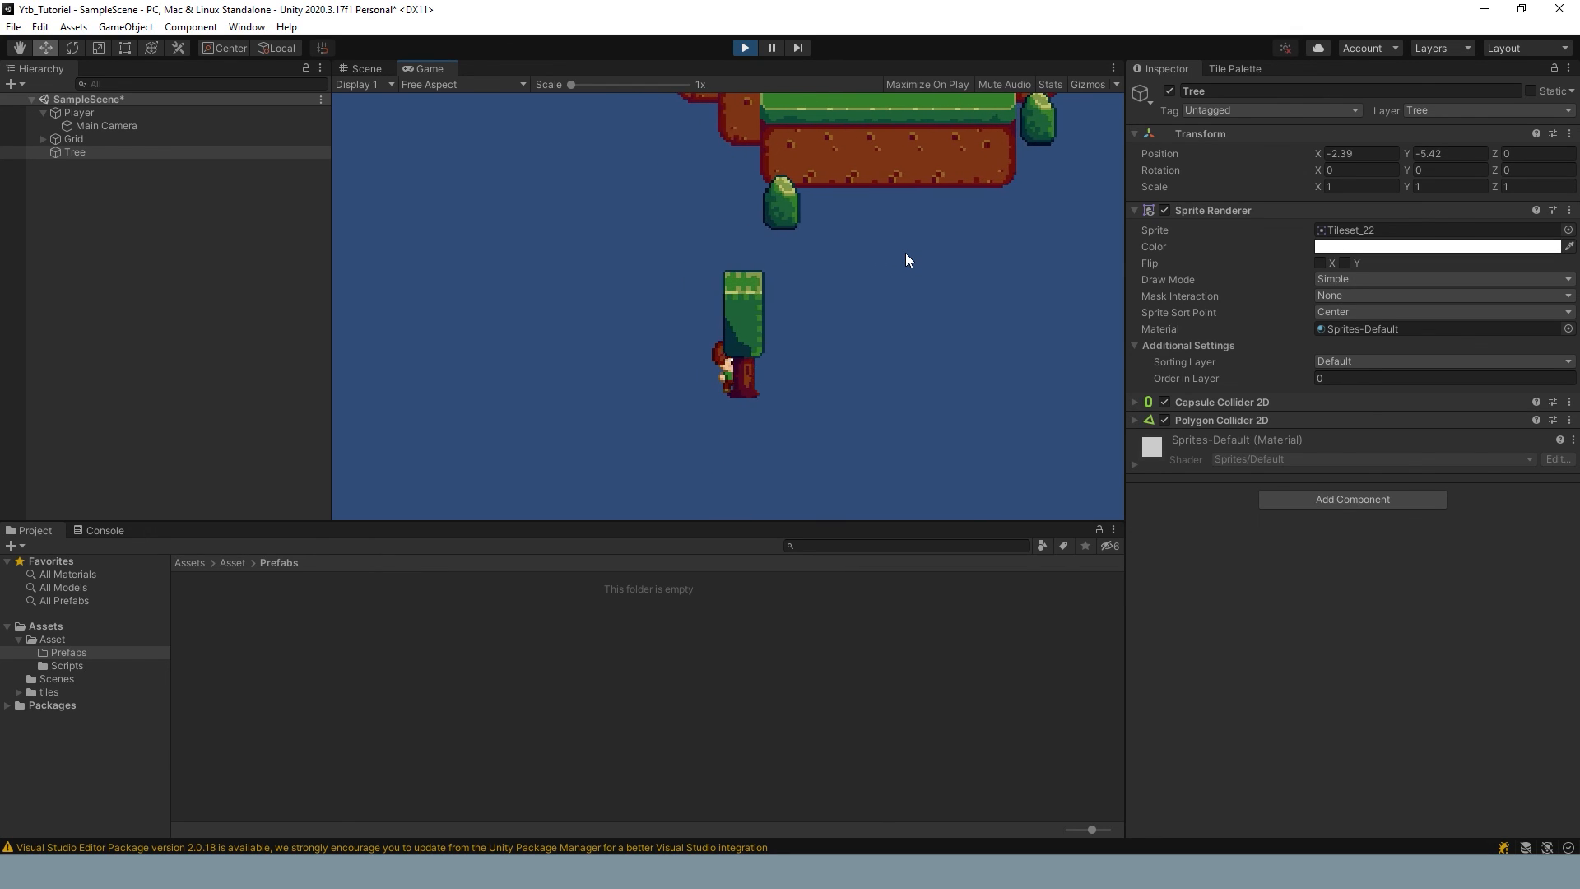
key("Right")
key("Down")
key("Down")
key("Up")
key("Down")
key("Up")
key("Down")
key("Up")
key("Right")
key("Left")
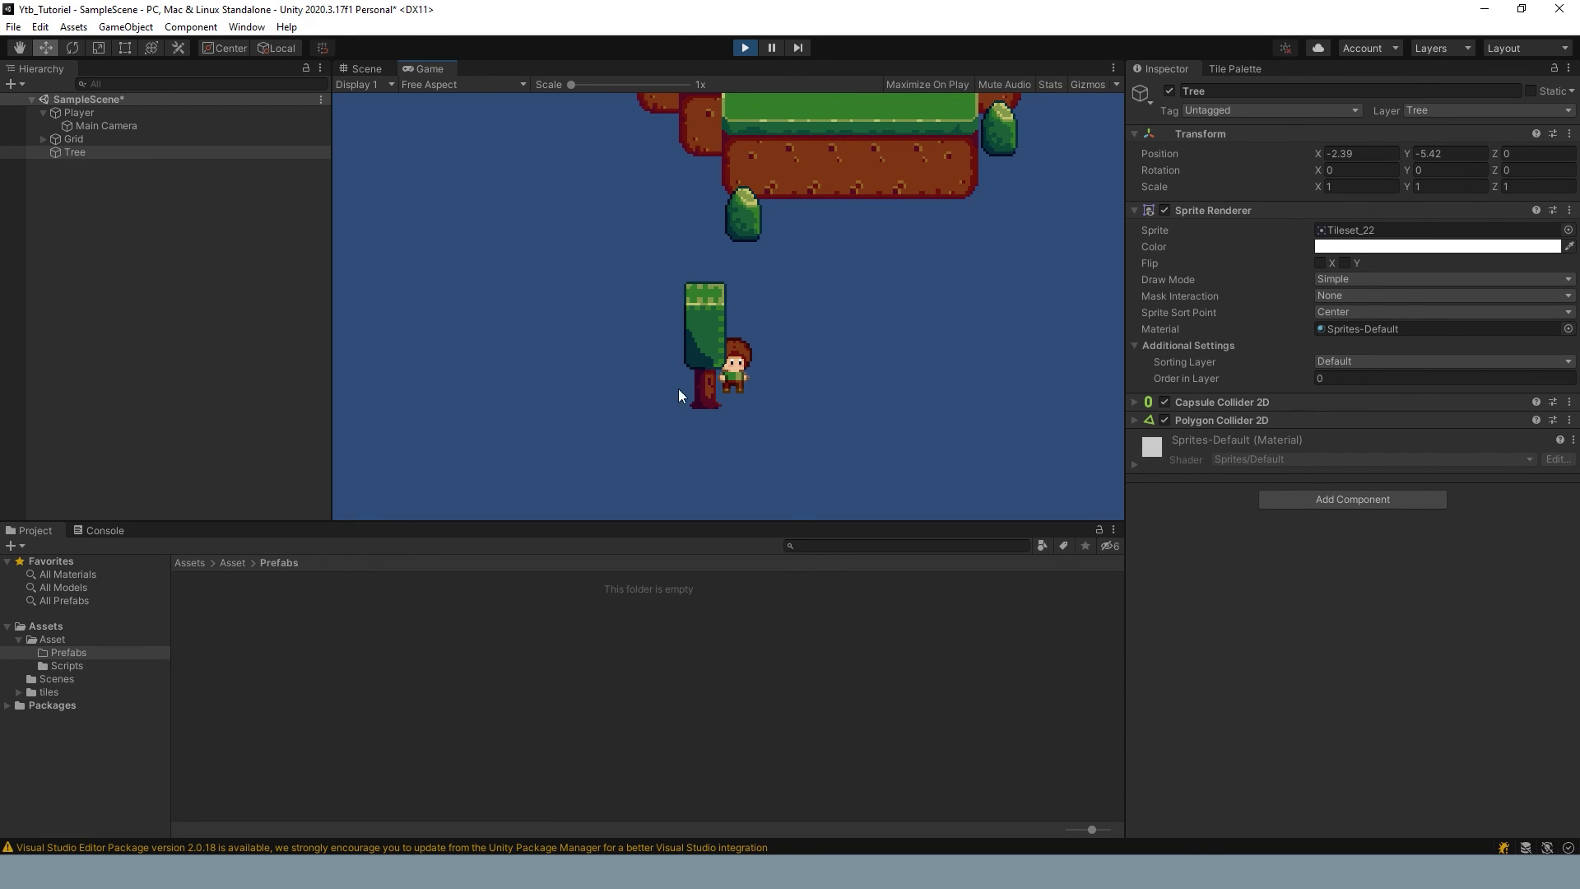
left_click(350, 69)
scroll(586, 290, "up", 2)
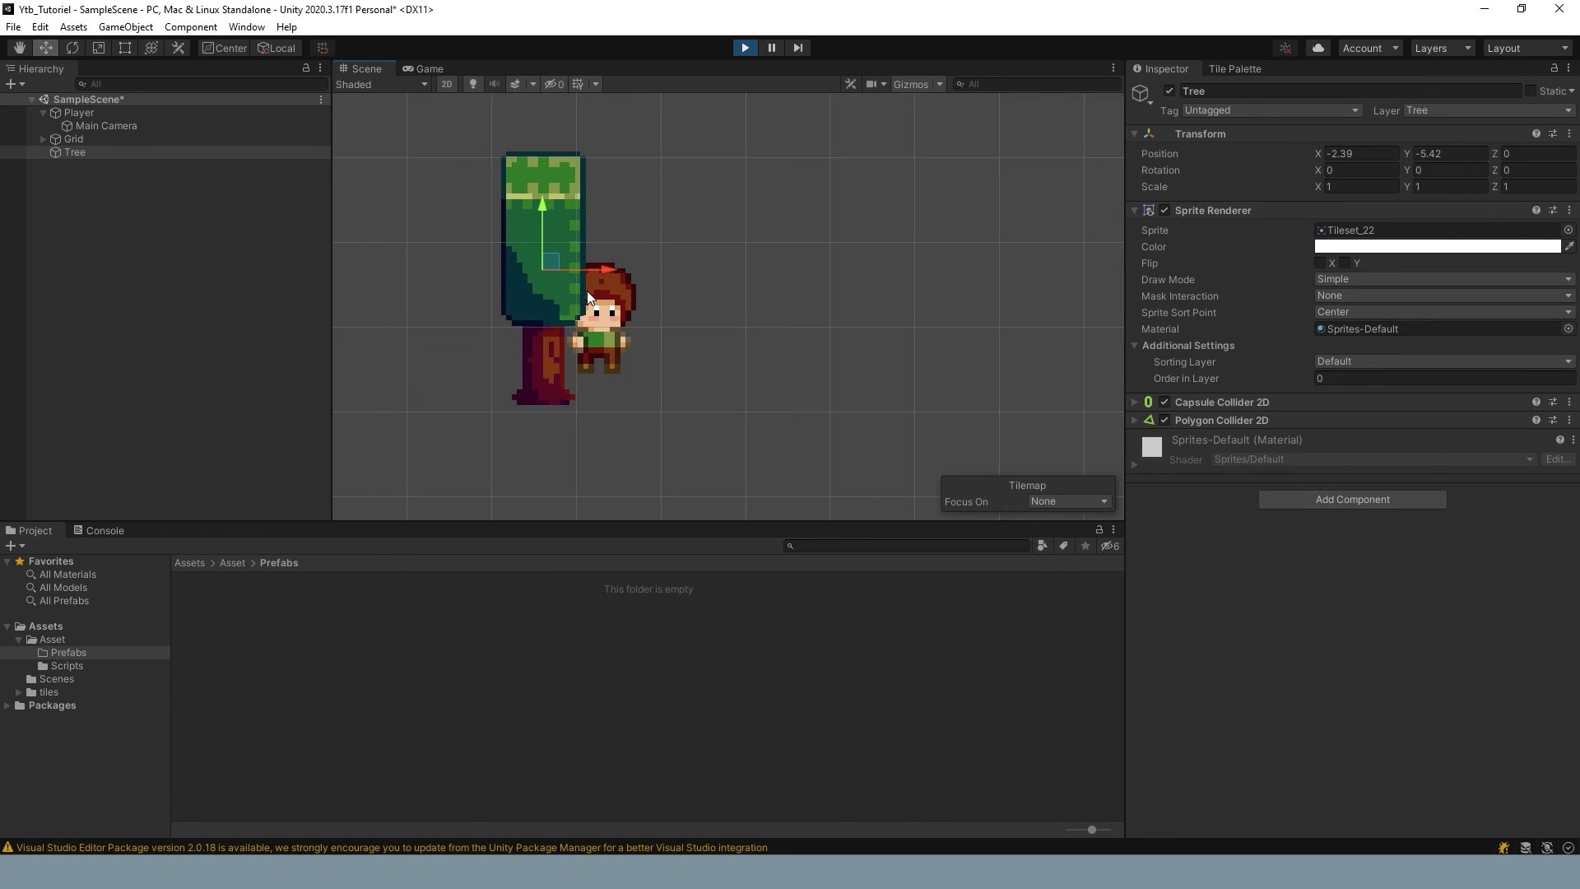